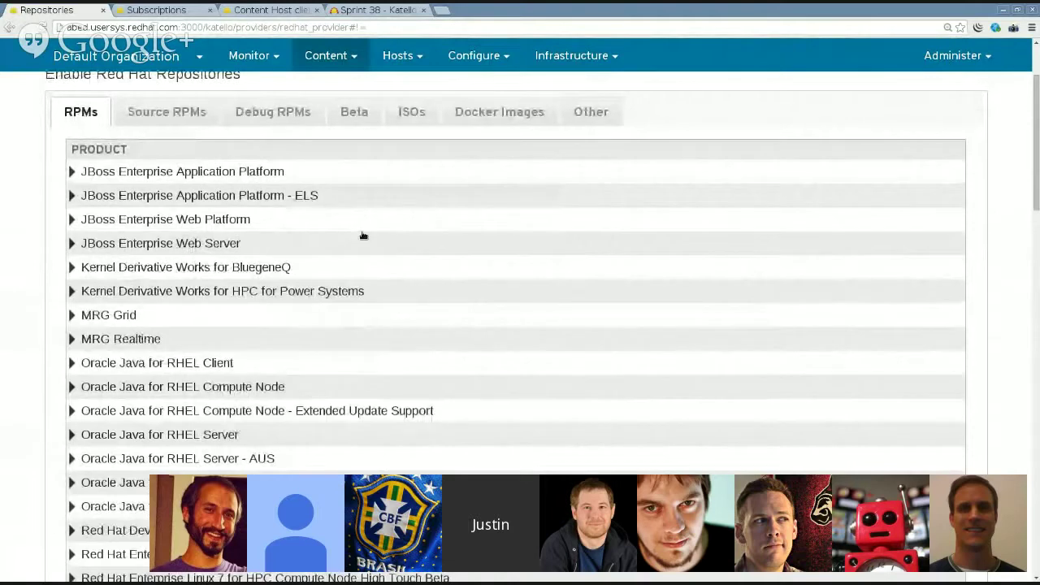
scroll(363, 235, up, 1)
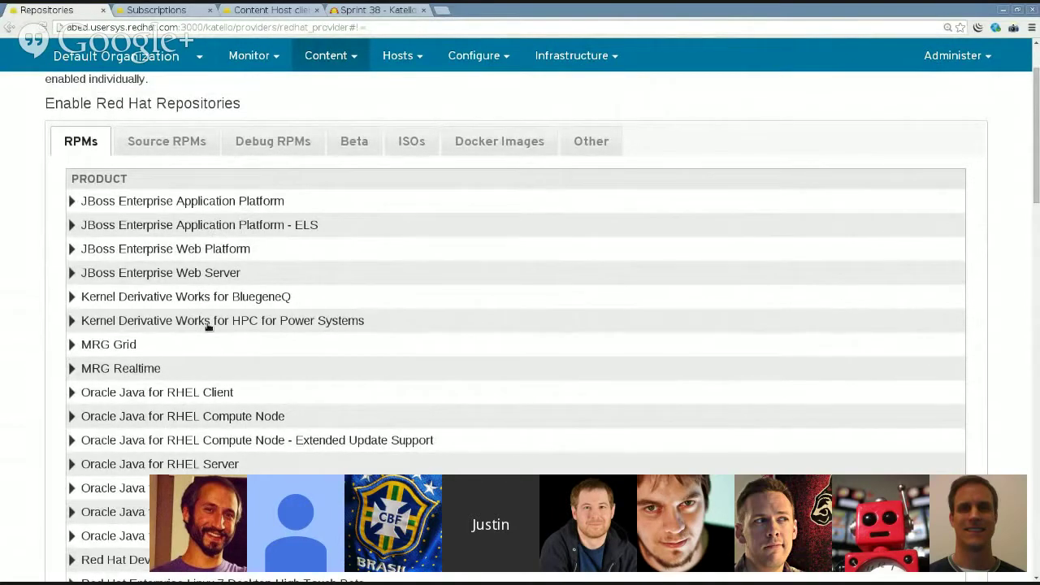
click(180, 9)
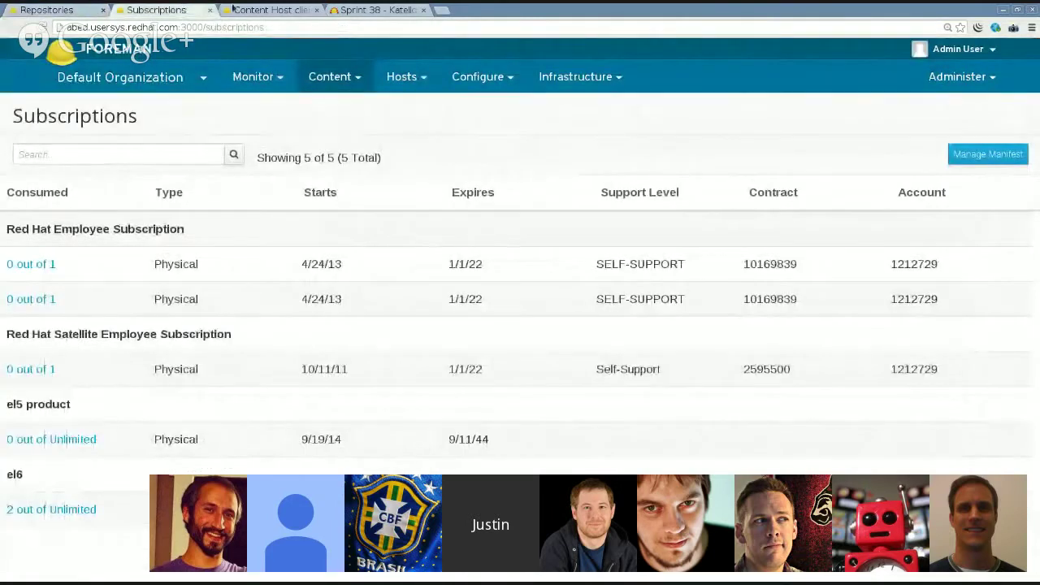
click(983, 152)
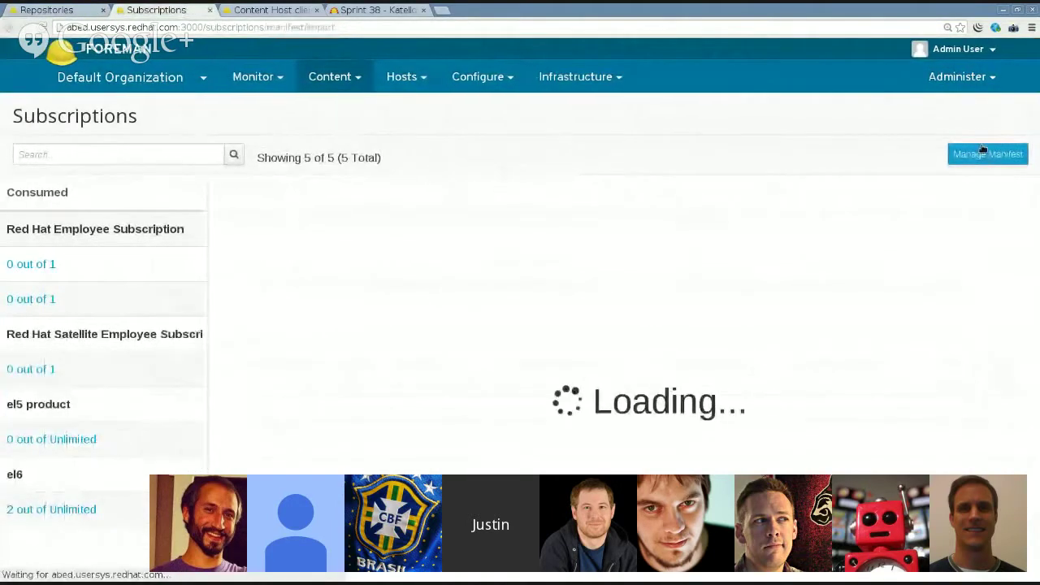
click(379, 340)
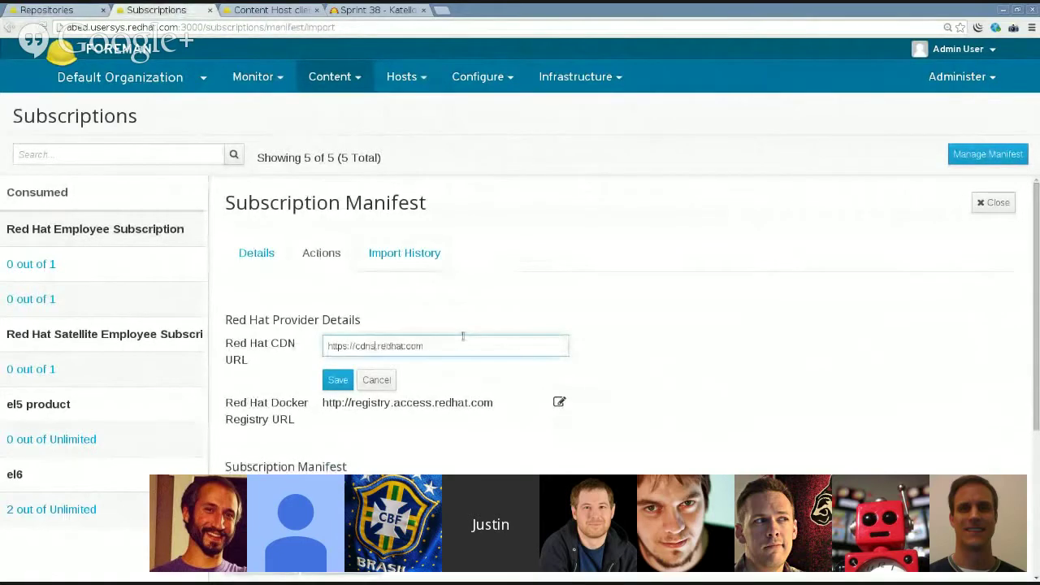
click(334, 380)
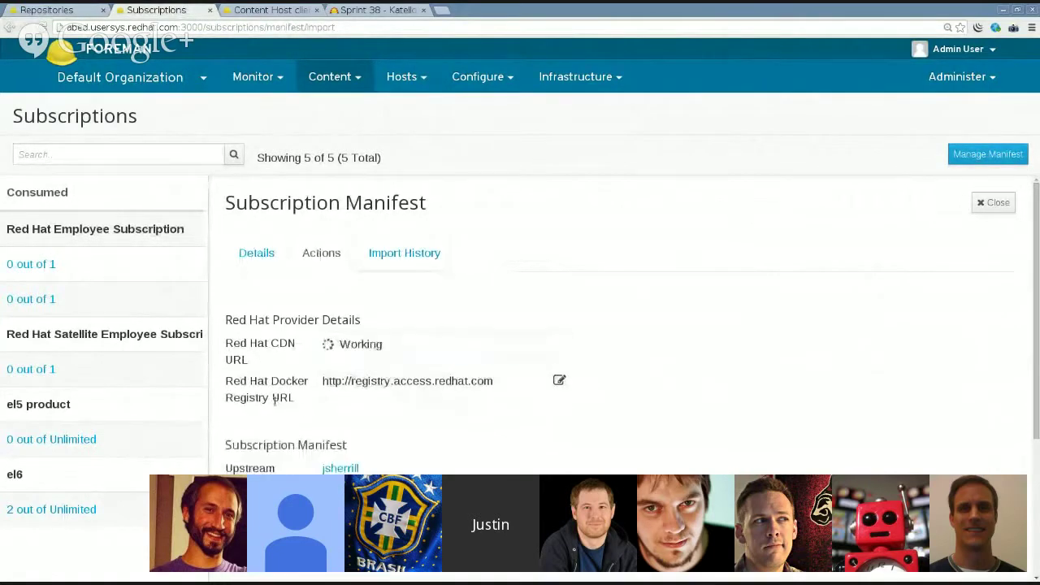
click(312, 244)
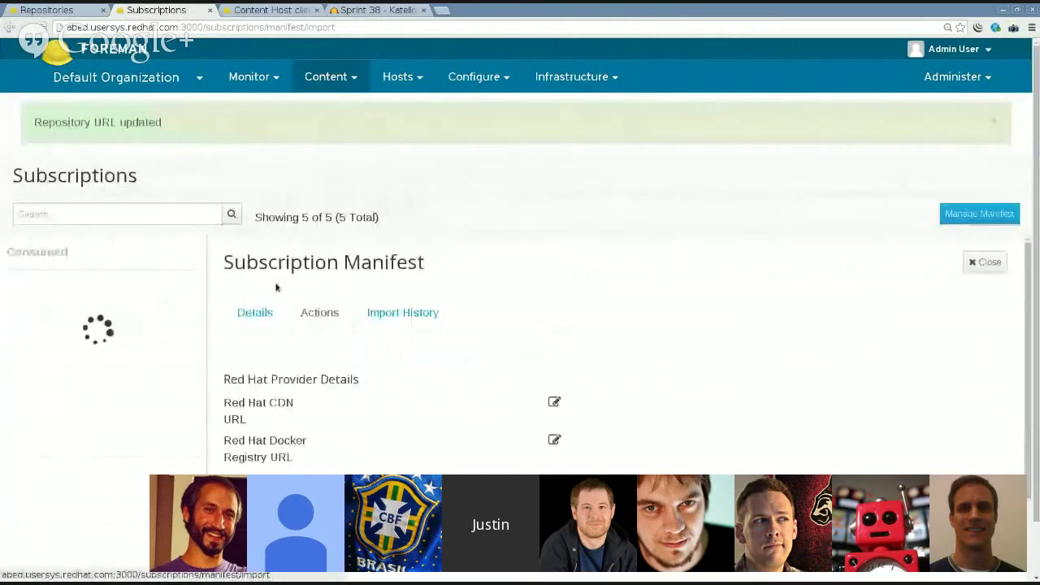
- On the Red Hat Repositories page, expand Red Hat Enterprise Linux Desktop and its Red Hat Enterprise Linux 5 Desktop (RPMs) repository set
click(63, 9)
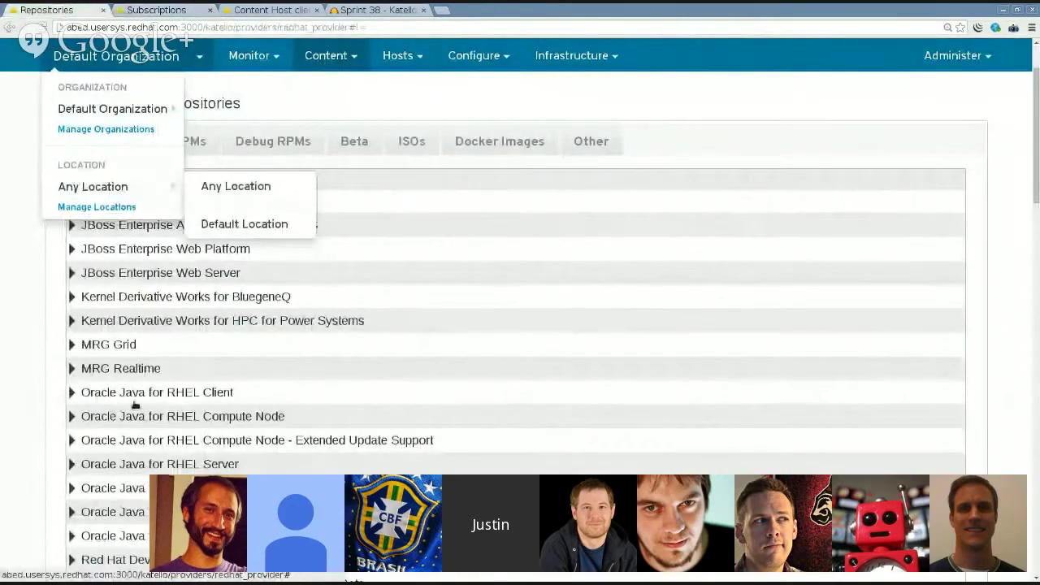
scroll(65, 396, down, 2)
scroll(48, 400, down, 6)
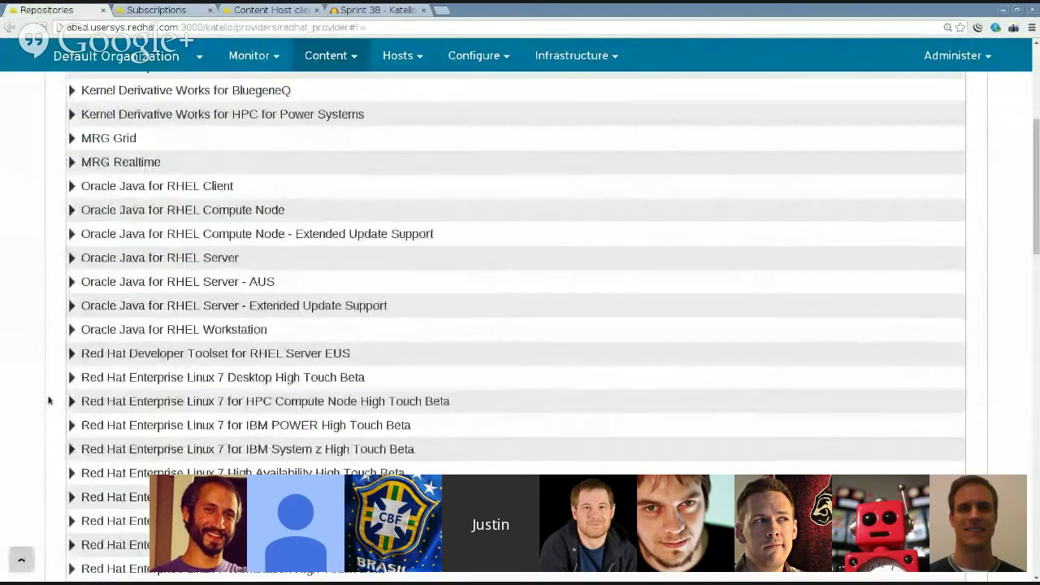
click(186, 389)
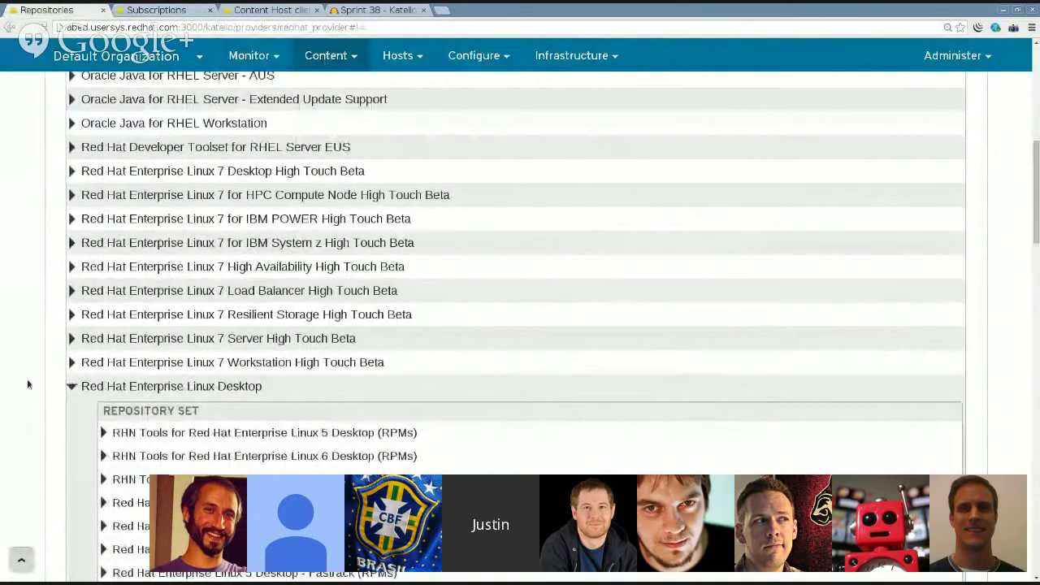
scroll(29, 385, down, 2)
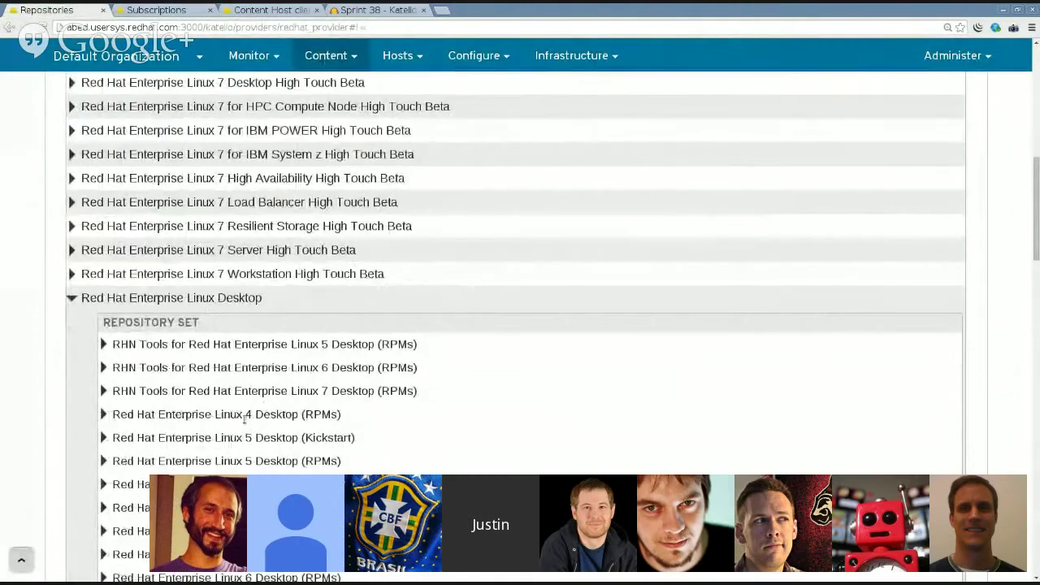
click(237, 459)
scroll(8, 427, down, 1)
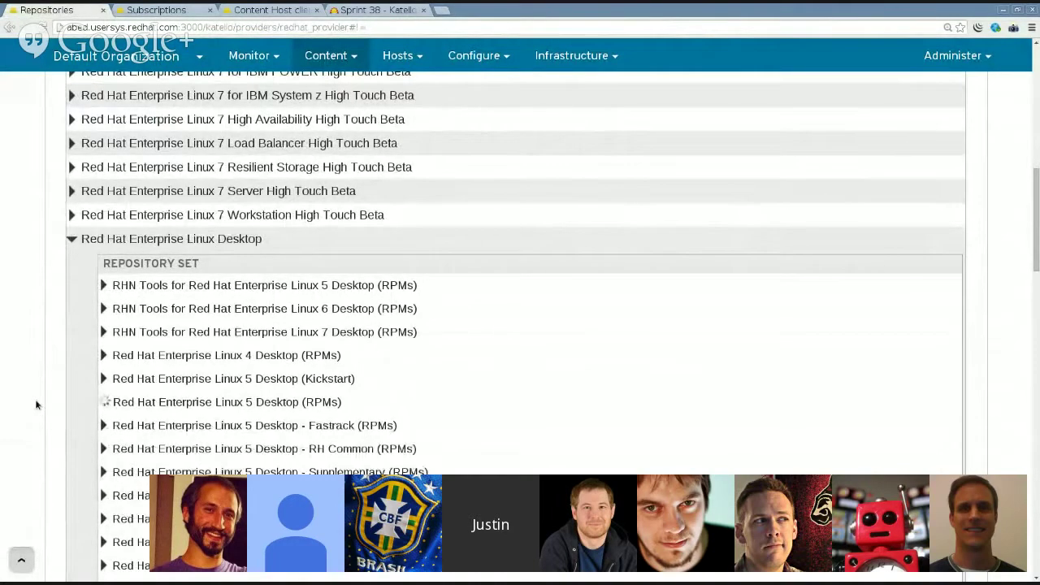
scroll(61, 391, down, 1)
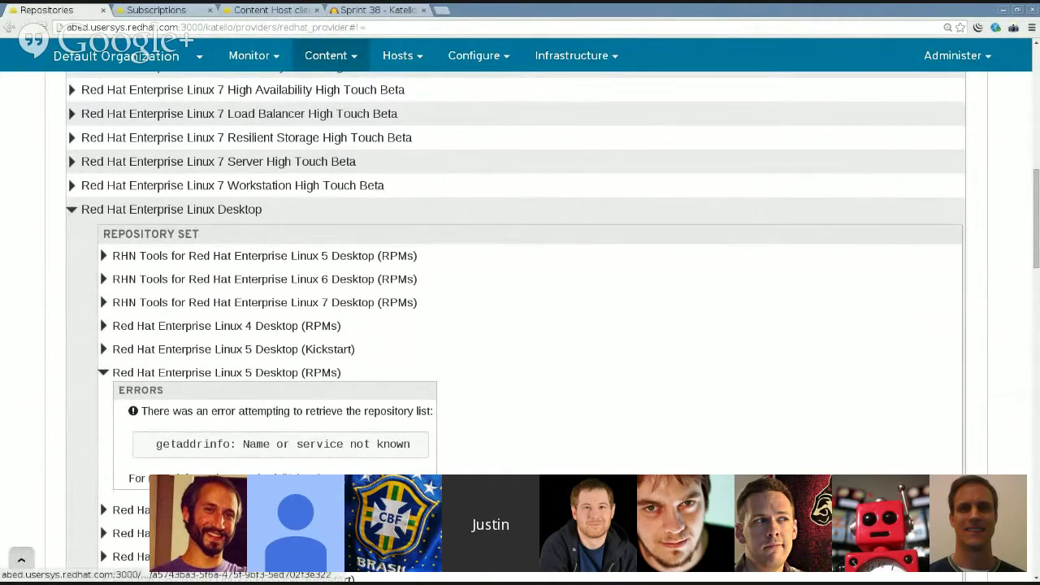
- Open the failed task linked under the repository set in a separate tab, examine its error details and backtrace, and close it
middle_click(325, 478)
key(ctrl+Tab)
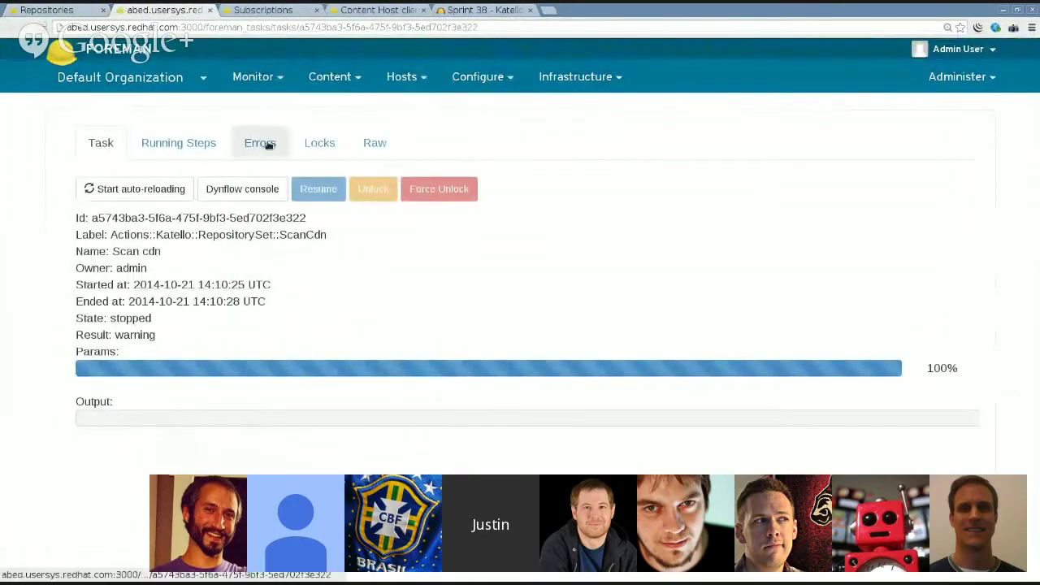
click(269, 145)
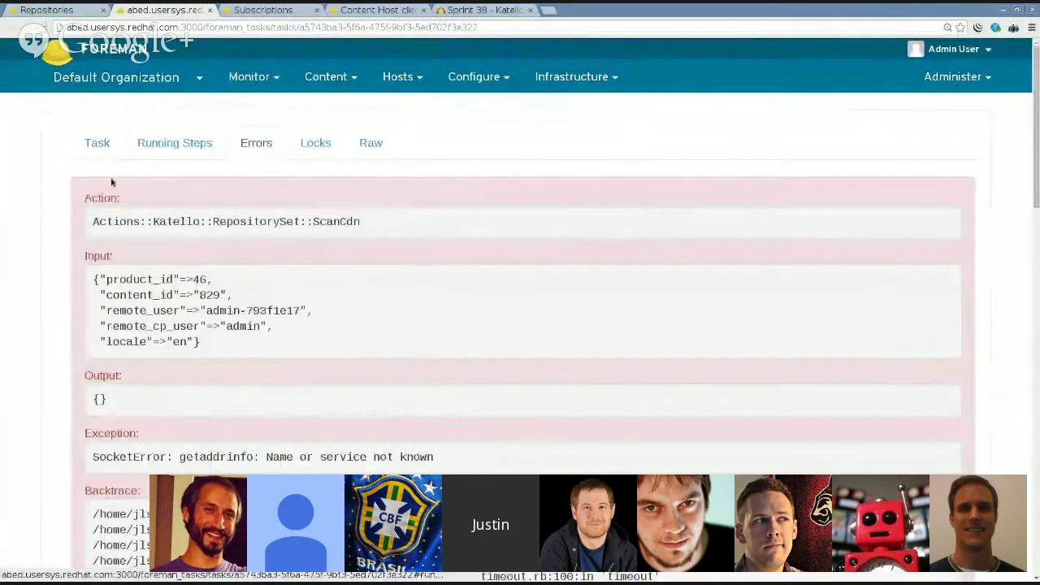
scroll(109, 187, down, 5)
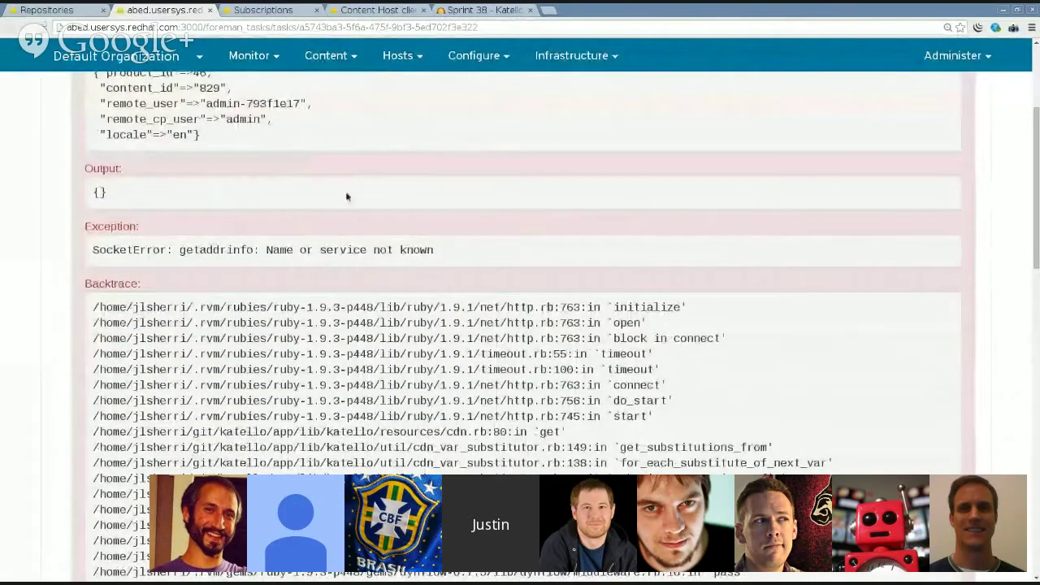
scroll(381, 203, up, 1)
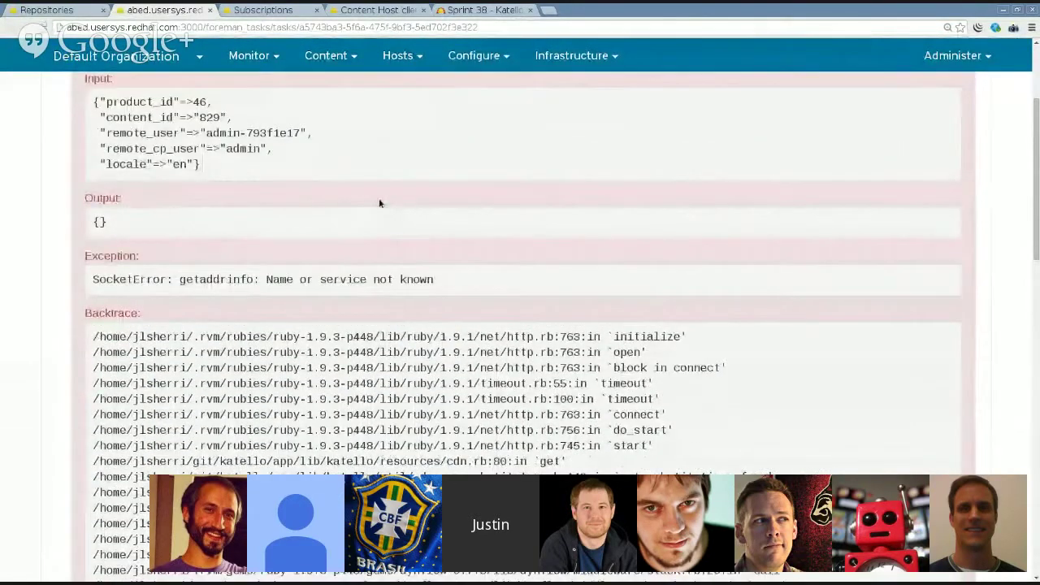
scroll(379, 202, up, 4)
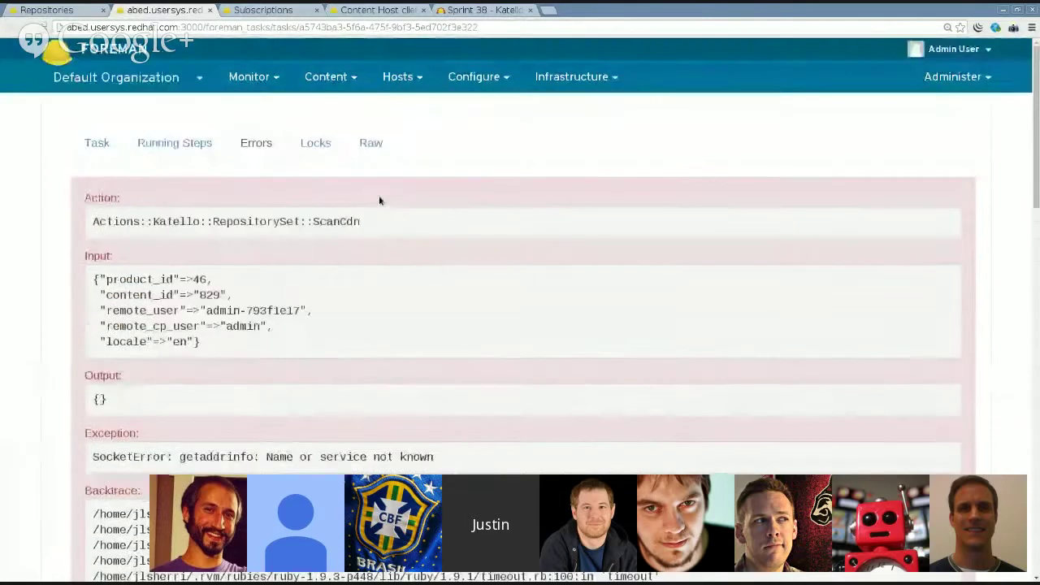
click(116, 76)
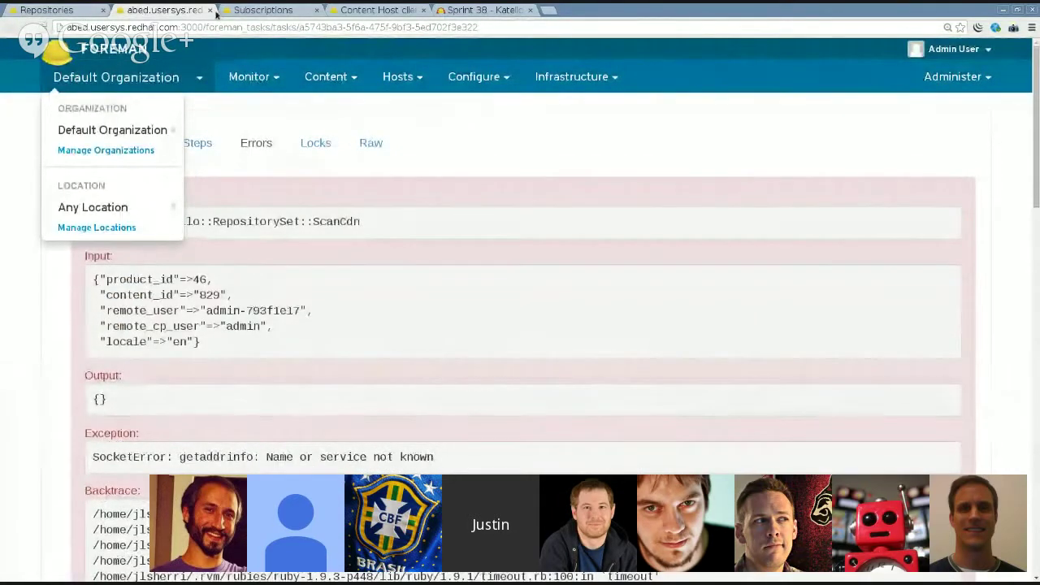
click(211, 11)
click(170, 10)
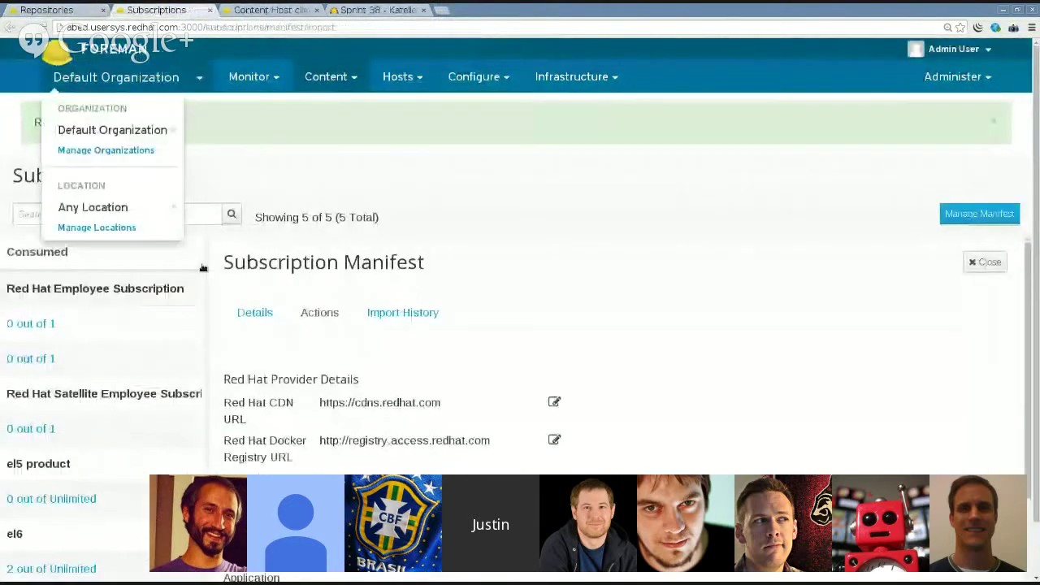
scroll(358, 387, down, 1)
click(373, 371)
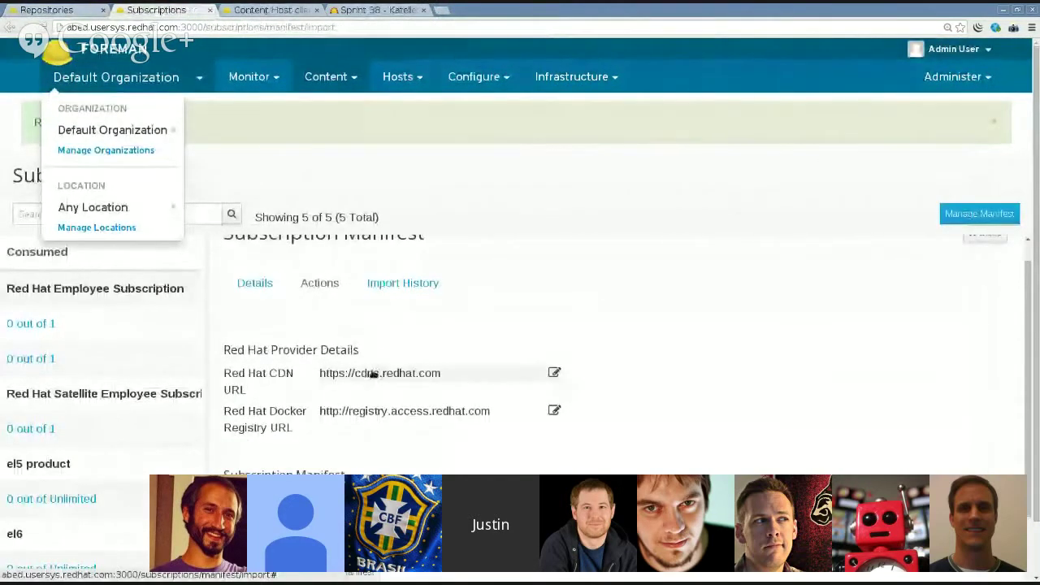
key(BackSpace)
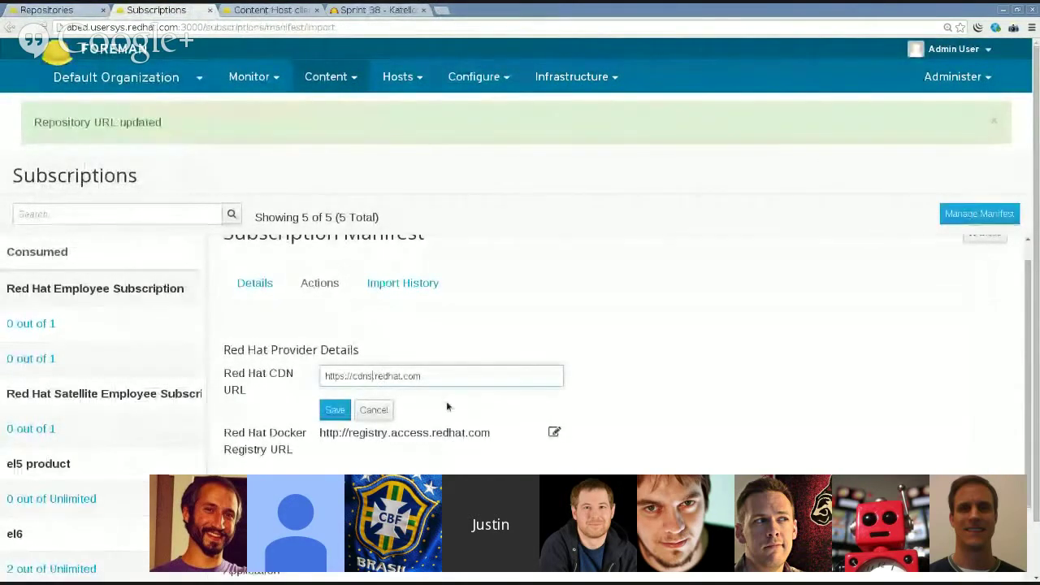
click(334, 410)
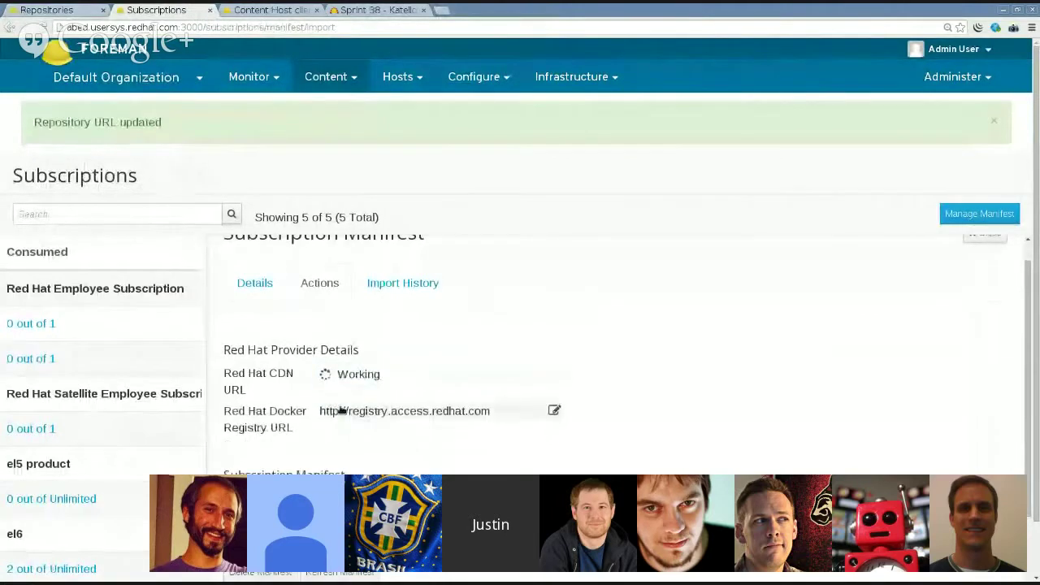
click(110, 79)
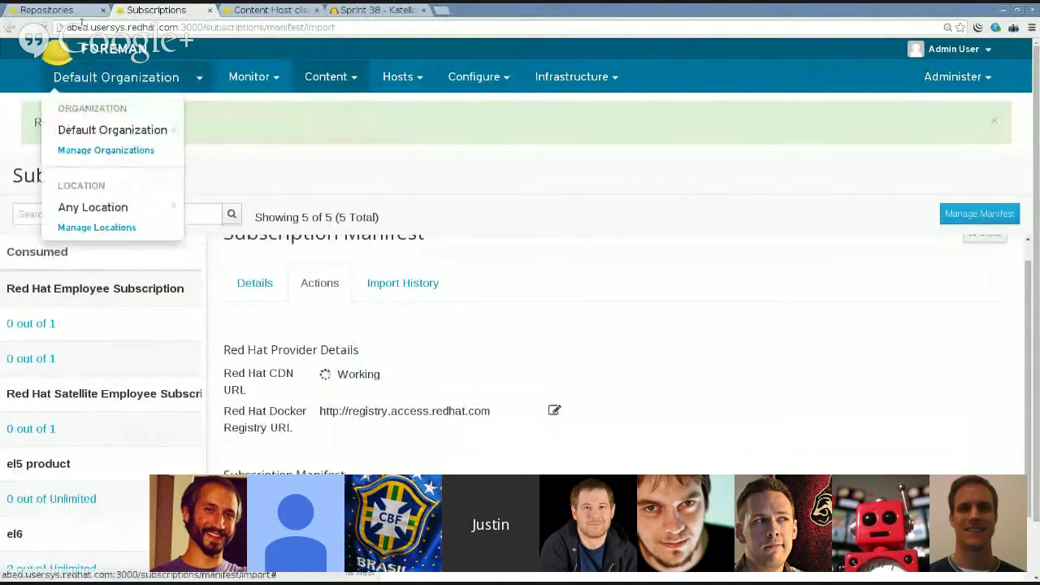
- Back among the Red Hat repositories, expand Oracle Java for RHEL Client and its Red Hat Enterprise Linux 5 Desktop - Oracle Java (RPMs) set
click(75, 11)
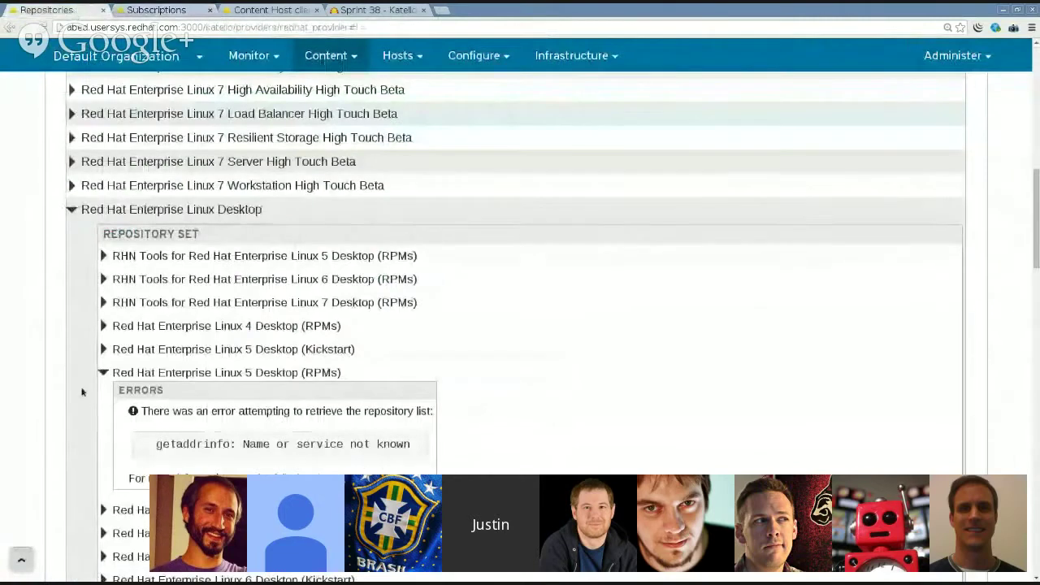
scroll(83, 355, up, 7)
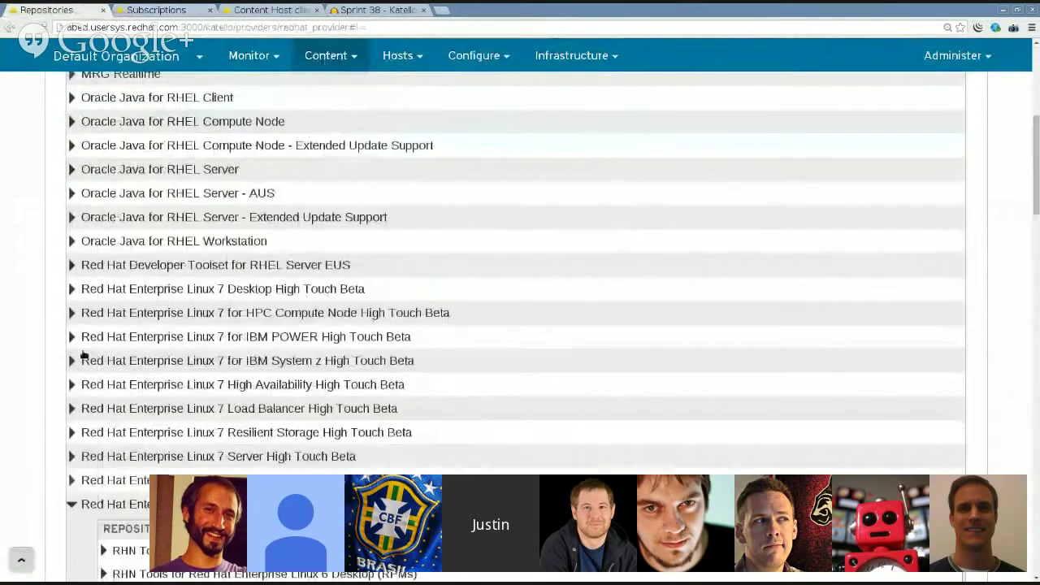
scroll(32, 357, up, 3)
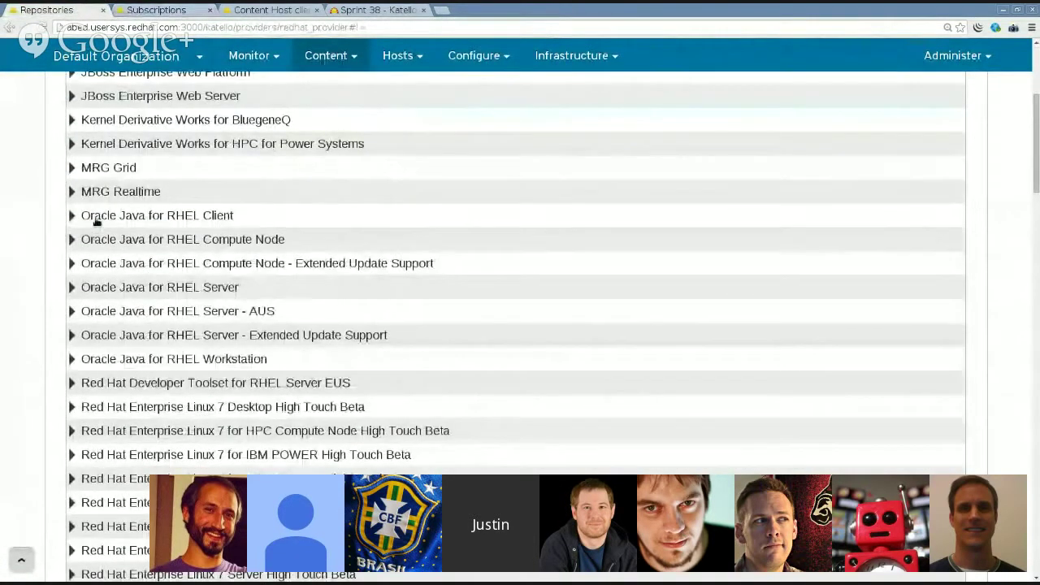
click(96, 220)
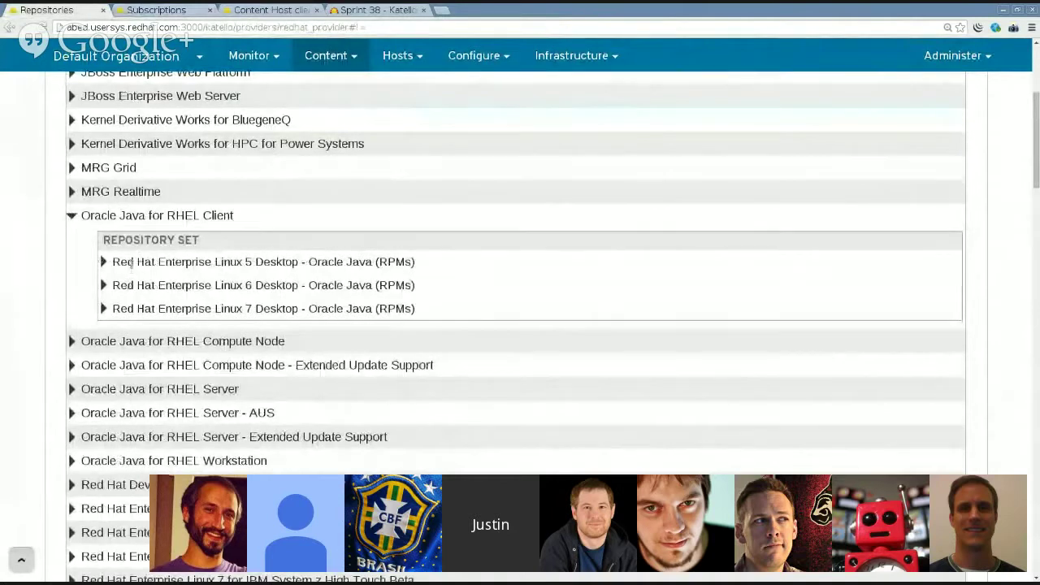
click(131, 263)
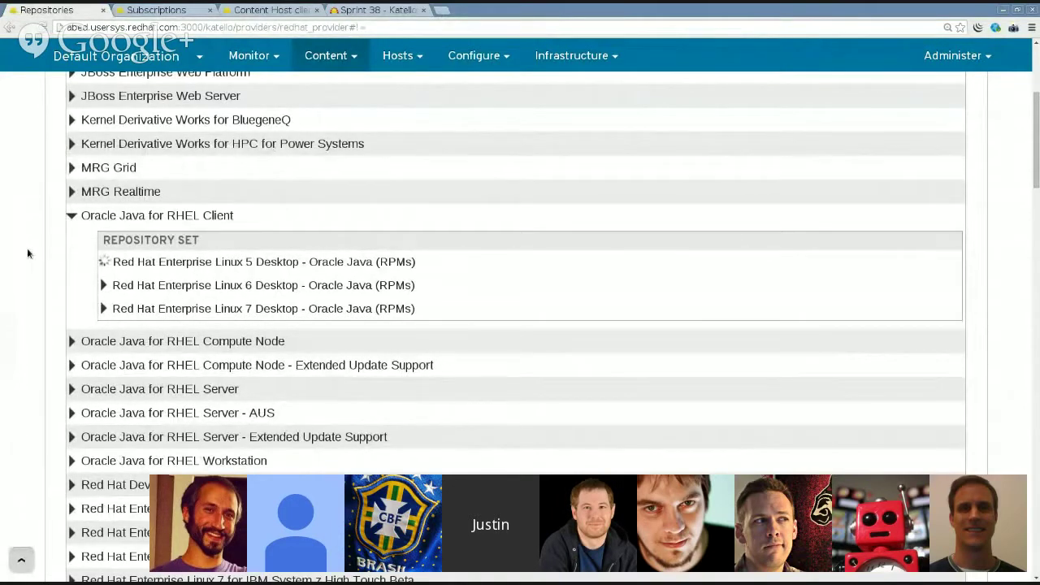
- Try to enable the Red Hat Enterprise Linux 5 Desktop - Oracle Java RPMs i386 5.7 repository
scroll(27, 253, down, 1)
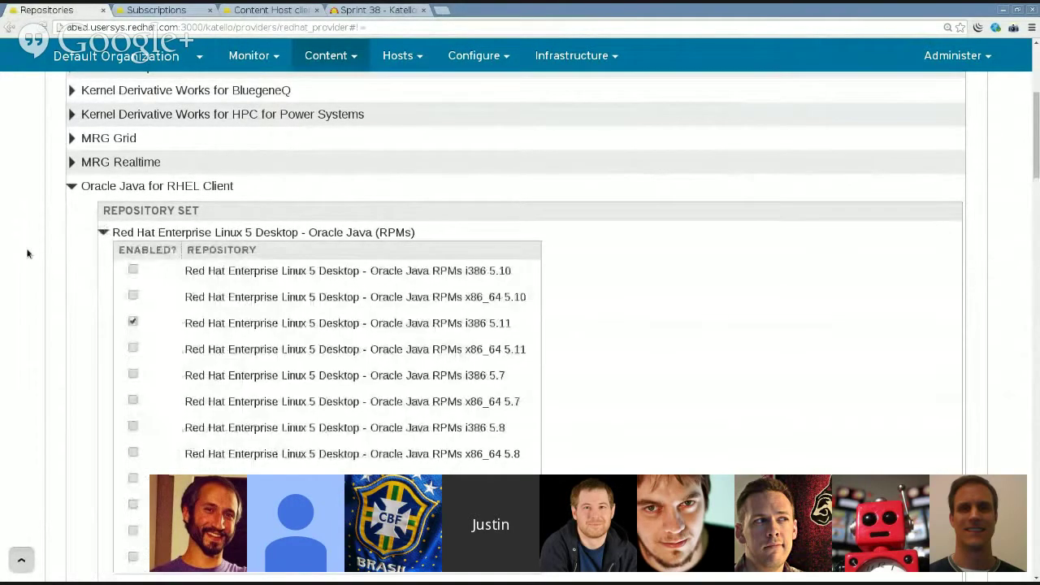
scroll(25, 260, down, 1)
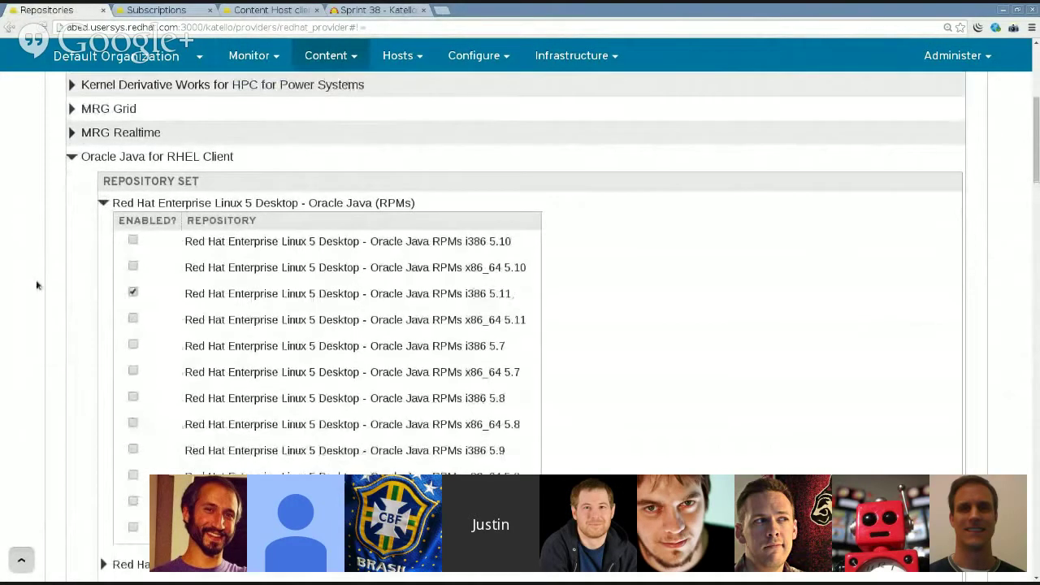
click(133, 346)
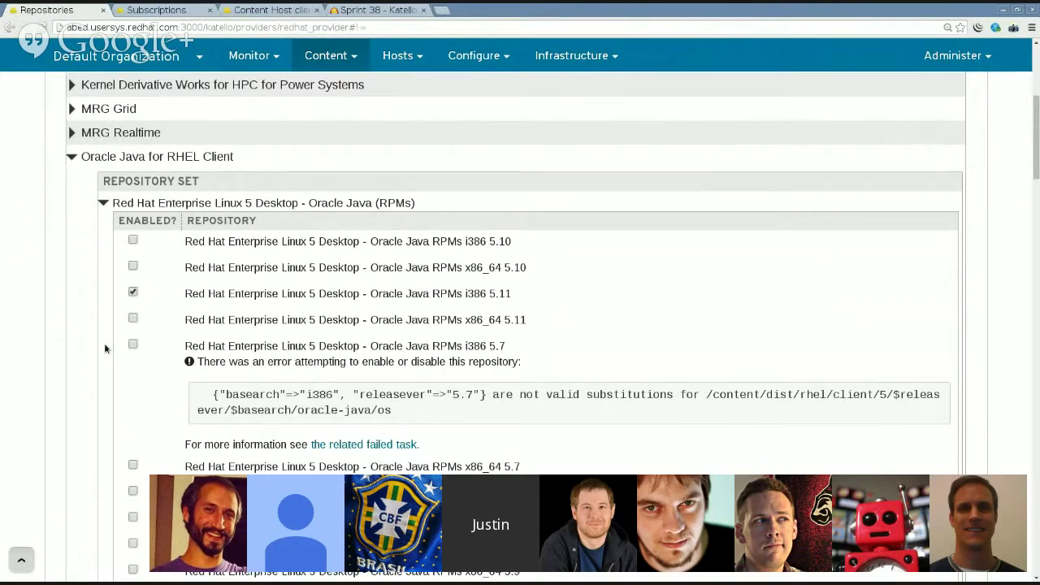
- Examine the message under the i386 5.7 repository and highlight its text after the basearch and releasever values
scroll(104, 348, down, 1)
scroll(104, 348, up, 2)
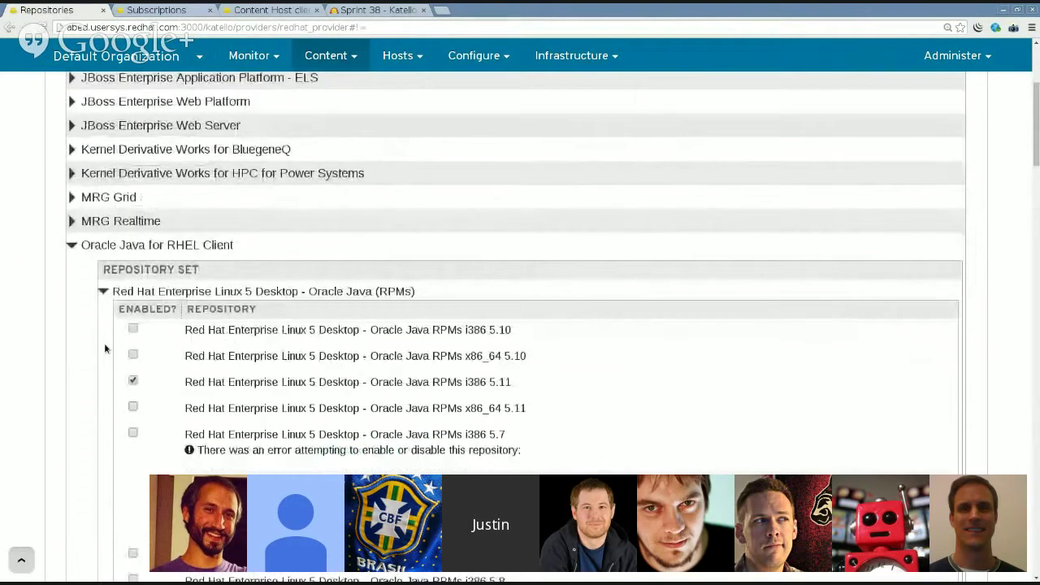
scroll(104, 347, up, 3)
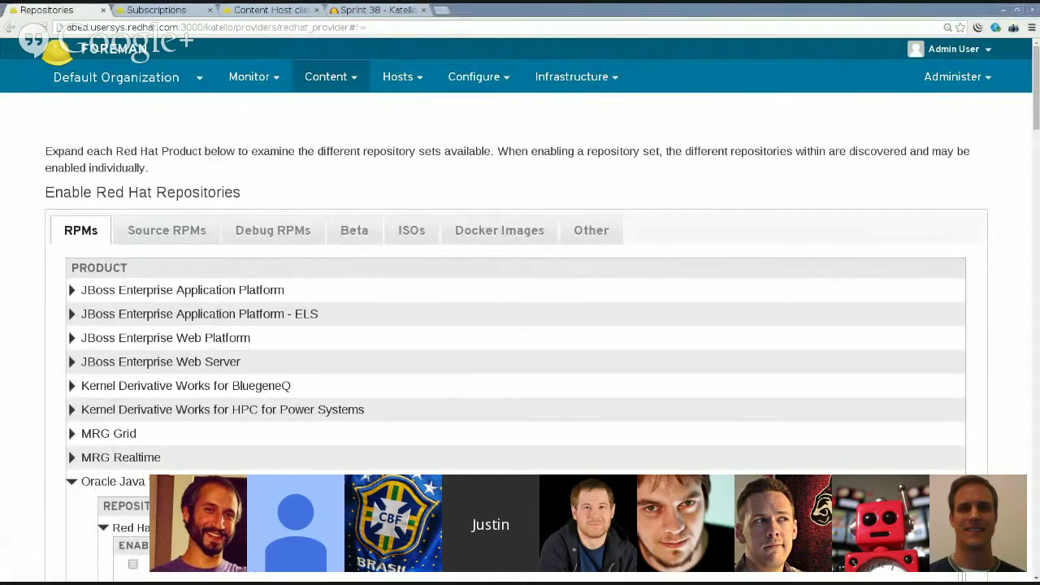
scroll(439, 387, down, 5)
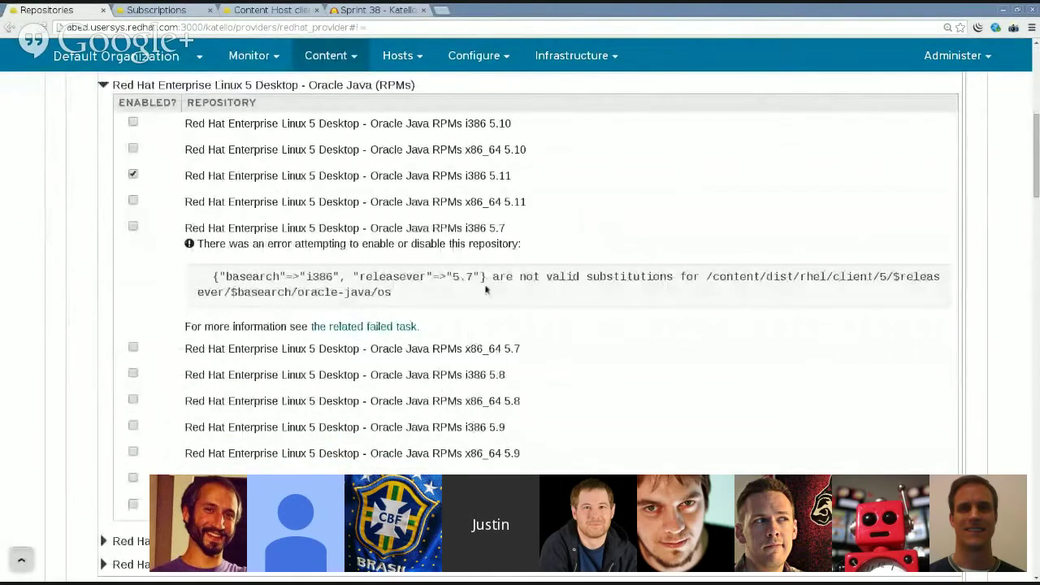
drag(483, 298, 487, 281)
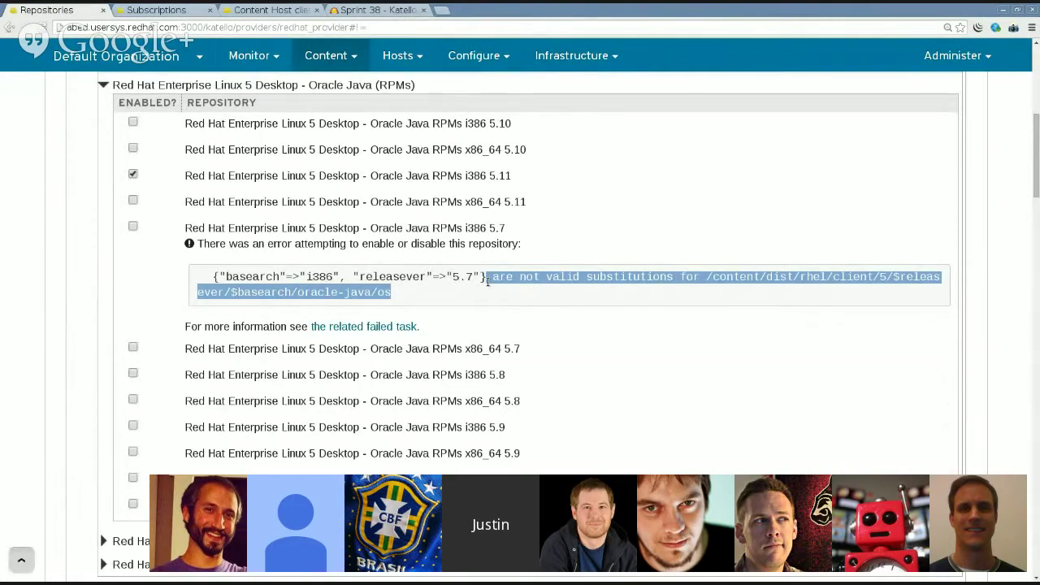
- Check the Sprint 38 agenda, and open the applicable errata of the client.devel content host
click(472, 298)
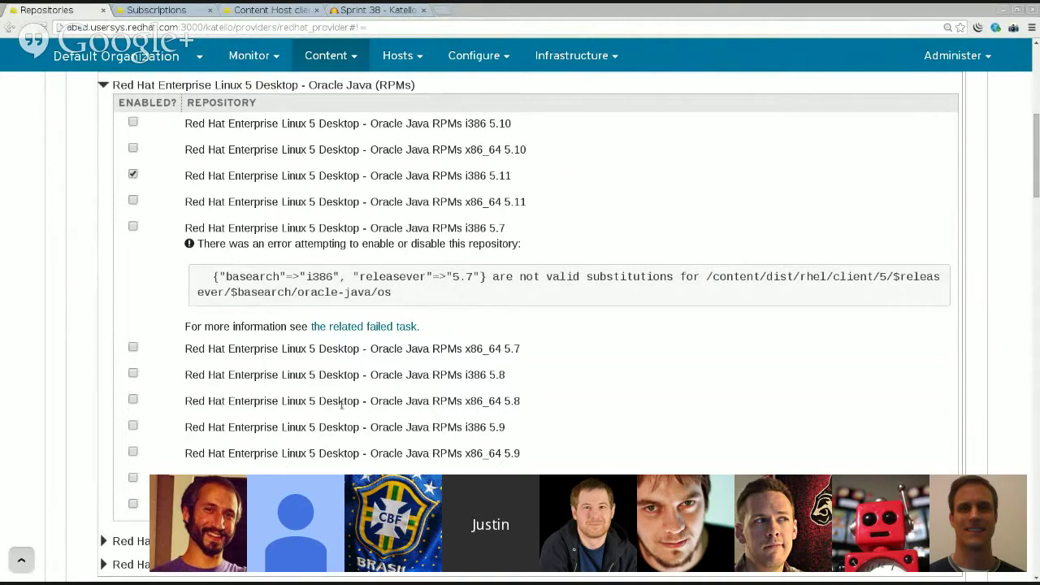
click(390, 10)
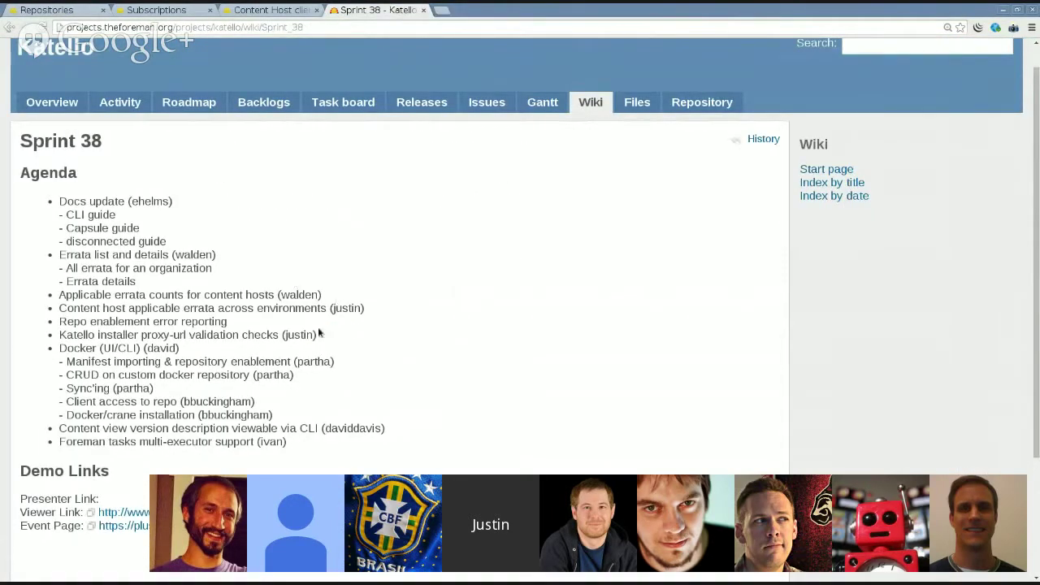
click(276, 10)
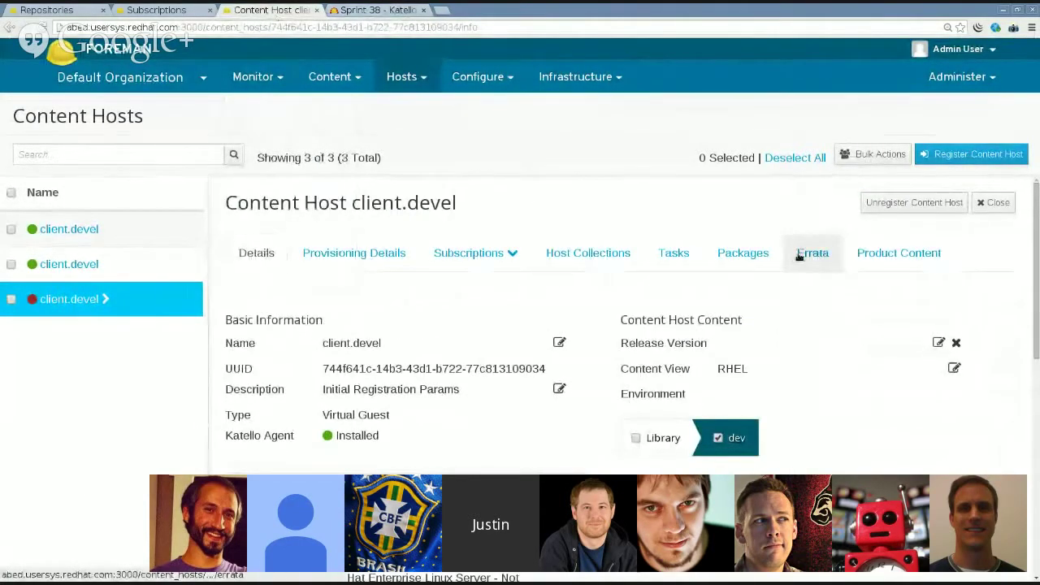
click(798, 254)
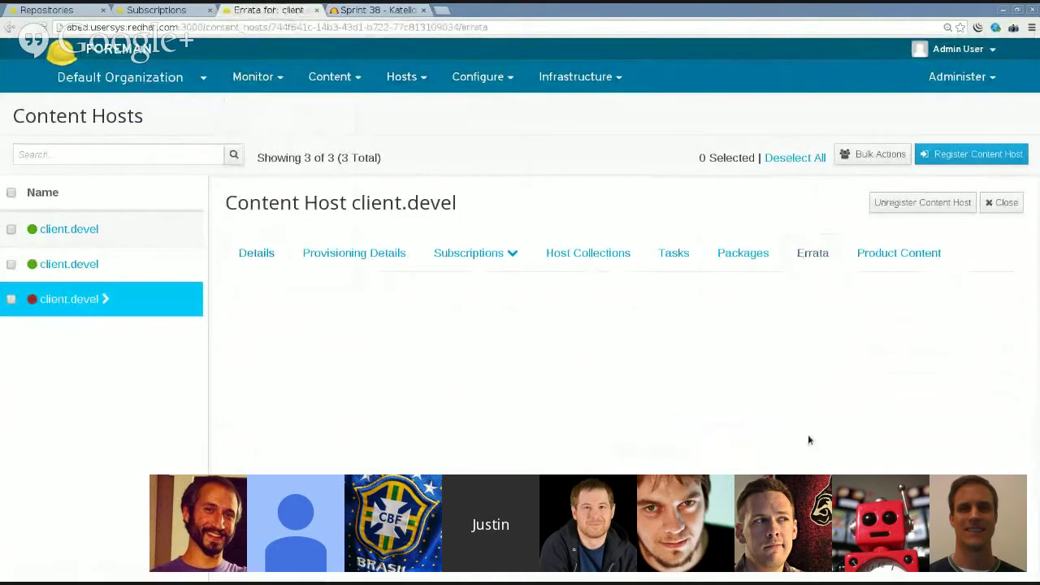
scroll(808, 440, down, 1)
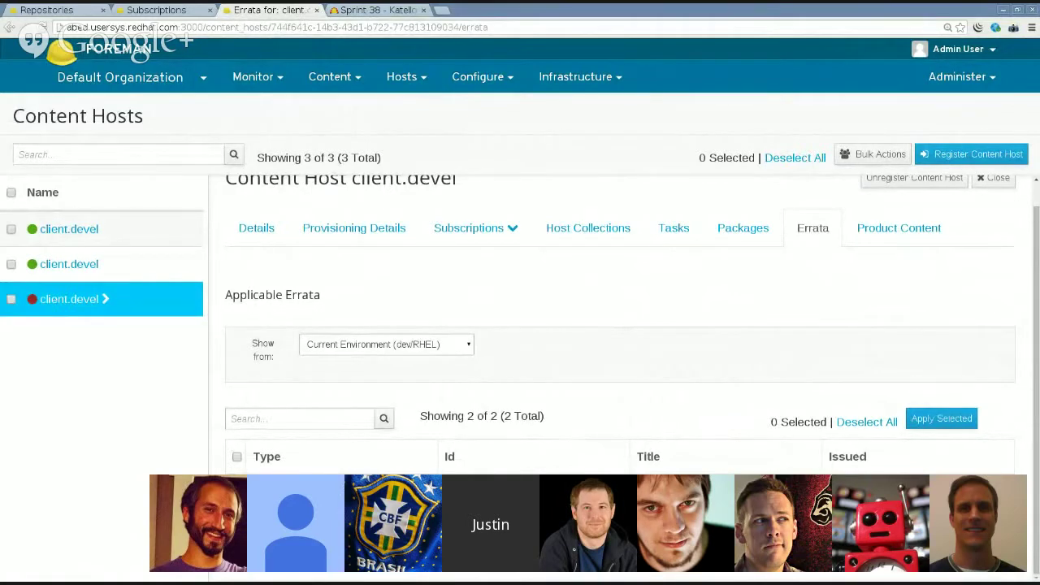
- Show the content host's applicable errata from Library Synced Content
click(237, 491)
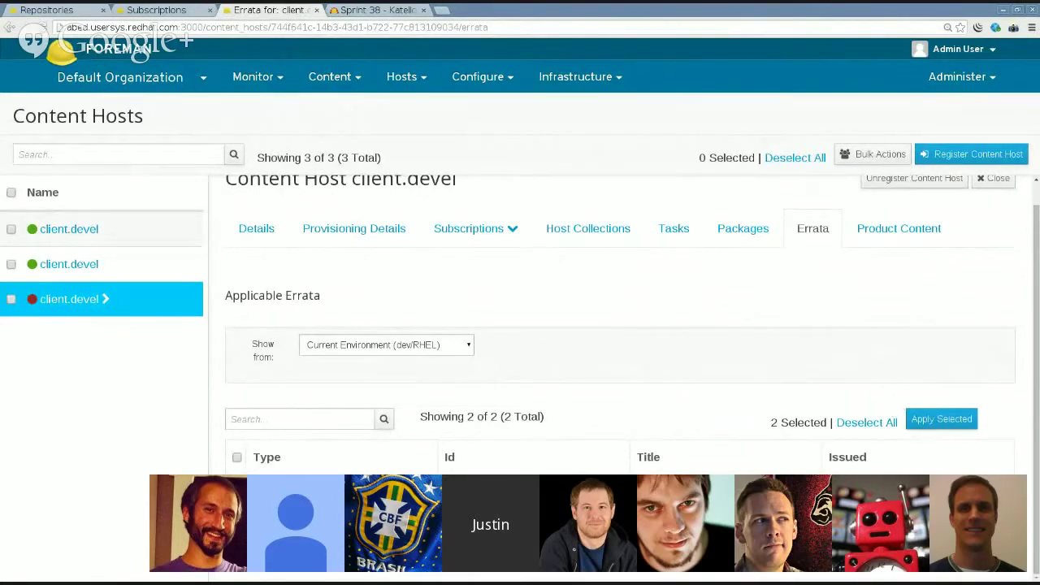
click(468, 347)
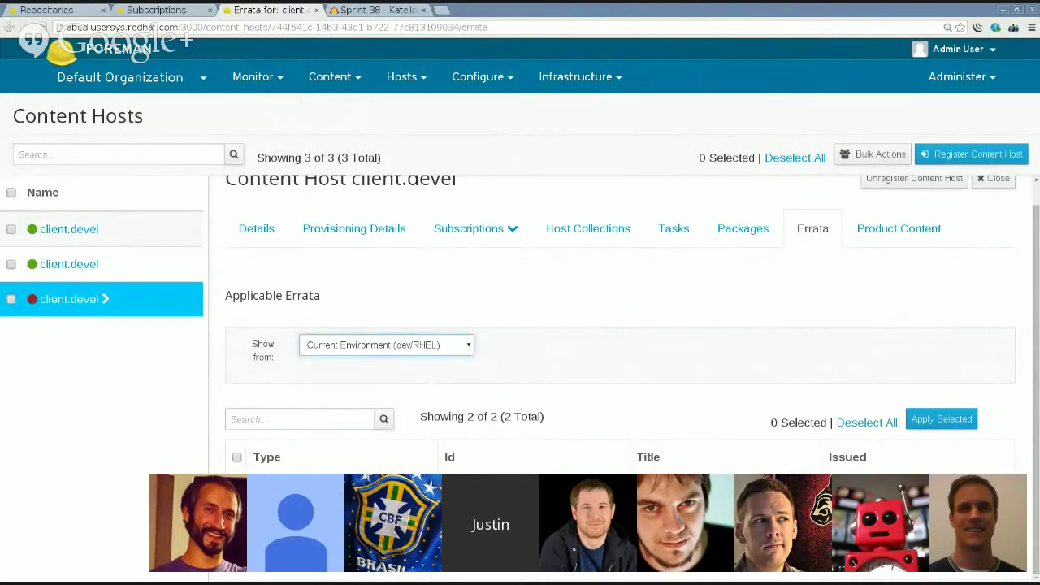
click(428, 363)
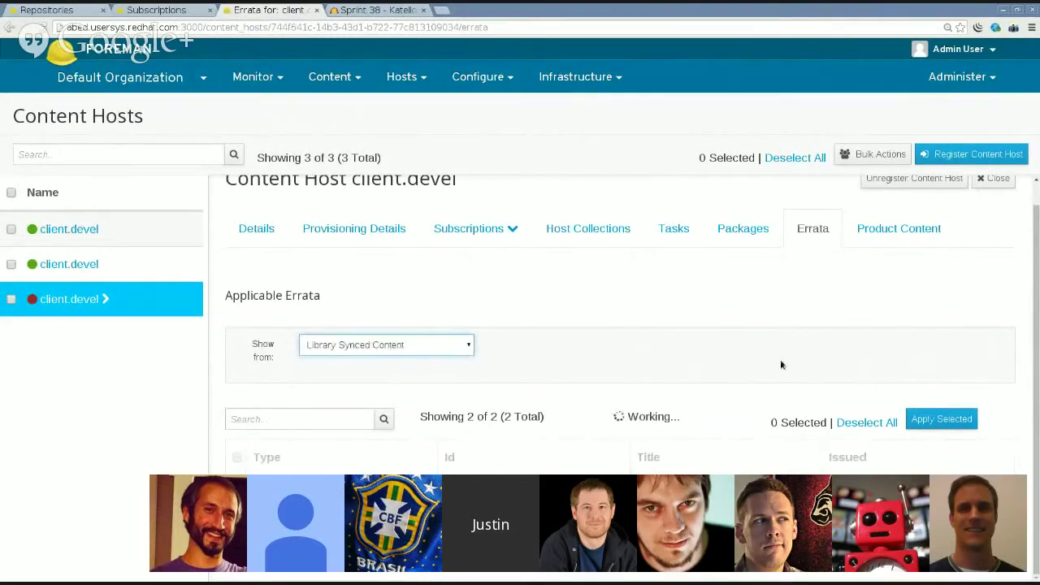
scroll(731, 331, down, 1)
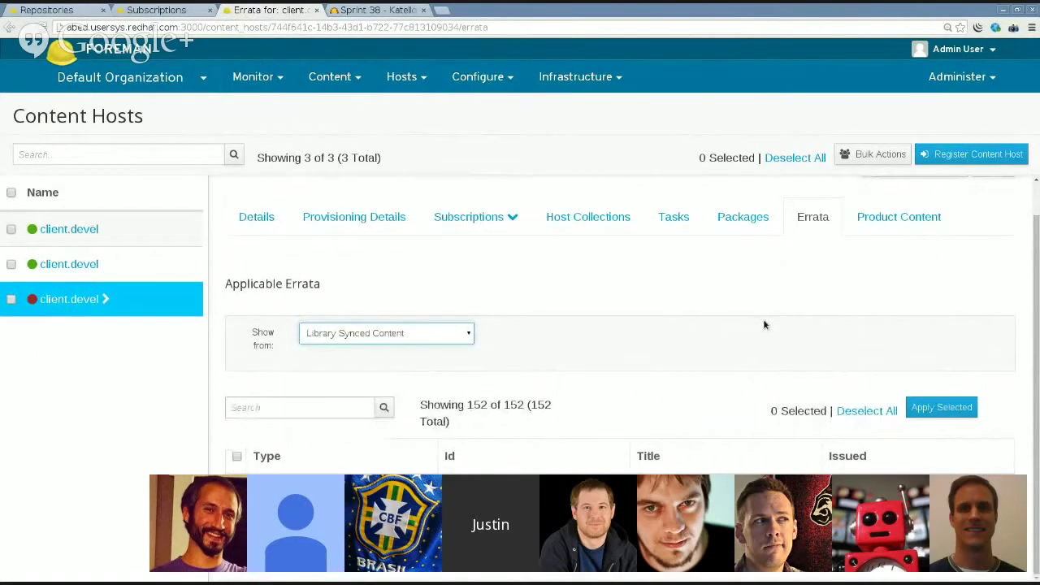
key(ctrl+minus)
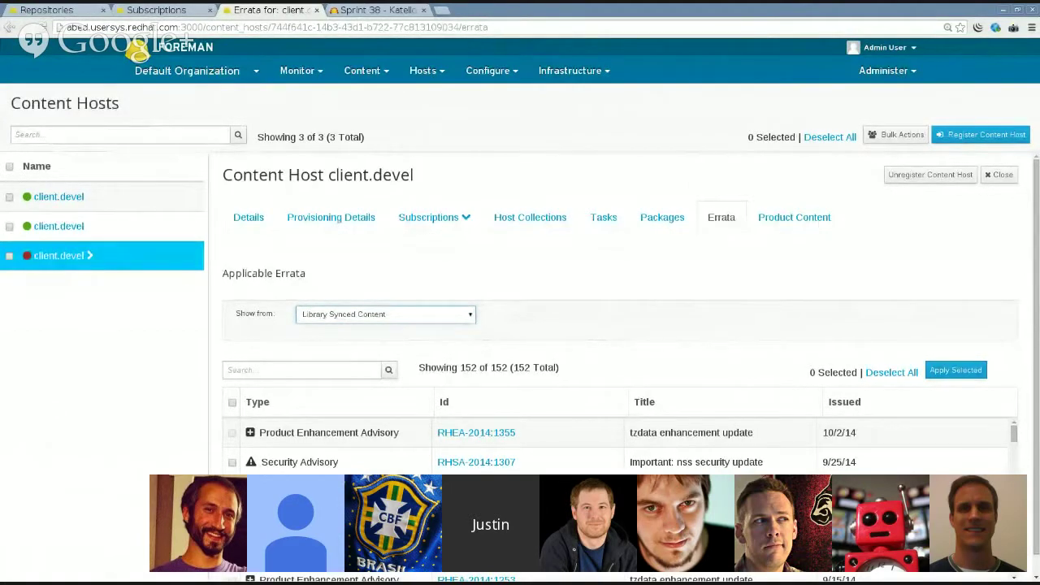
click(458, 340)
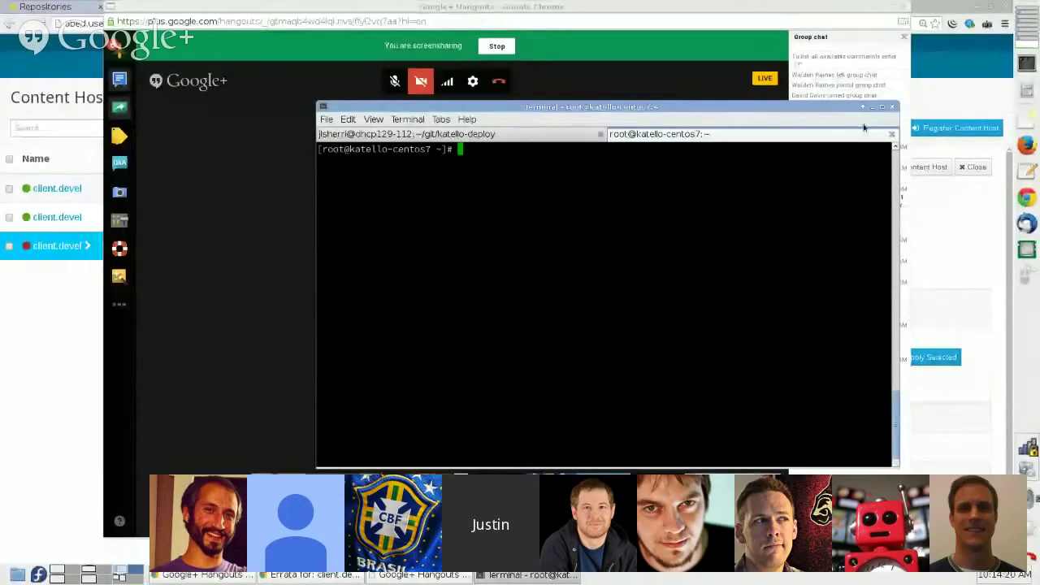
- Switch to the root@katello-centos7 terminal and maximize its window, leaving an empty prompt
click(881, 108)
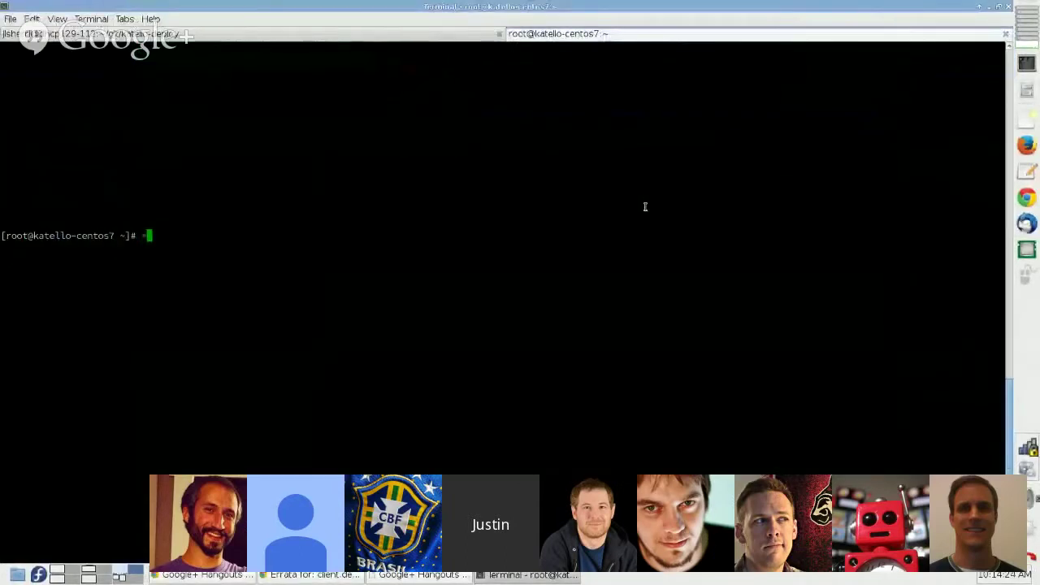
text(-+)
key(BackSpace)
key(BackSpace)
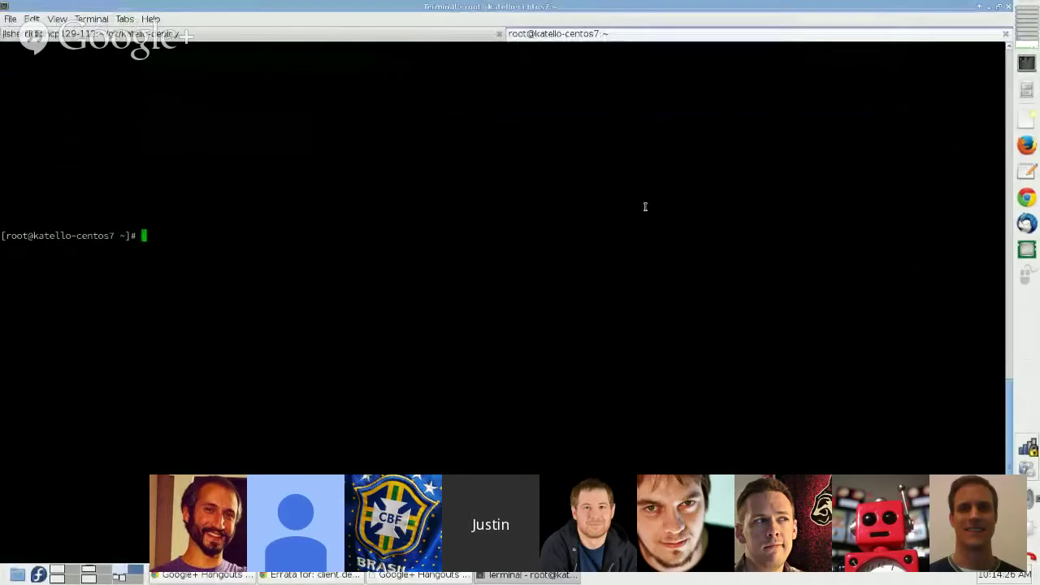
- Set the terminal font size to 16 in the Terminal Preferences, keeping Source Code Pro Light
click(32, 18)
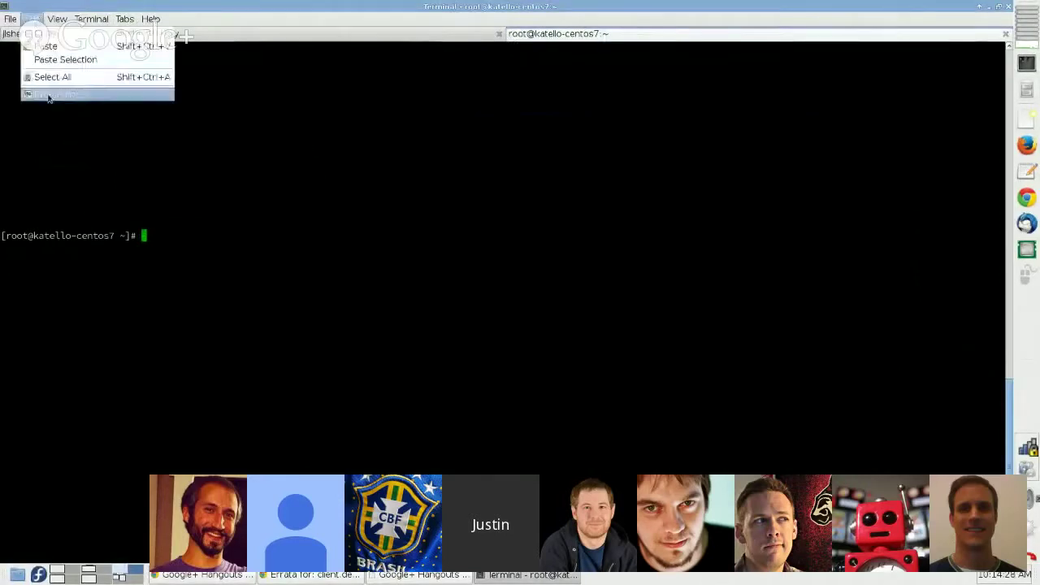
click(49, 93)
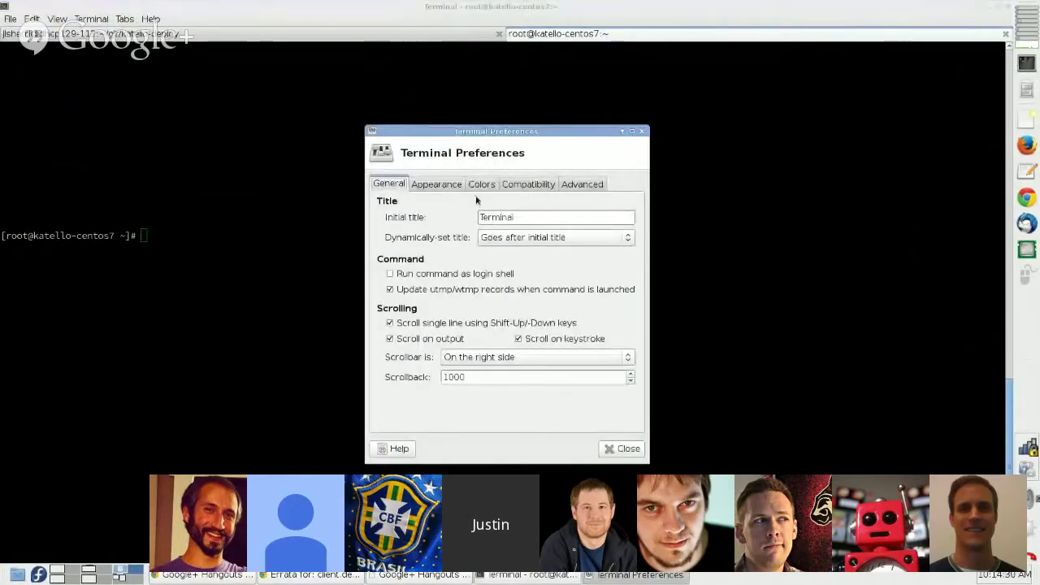
click(455, 184)
click(561, 213)
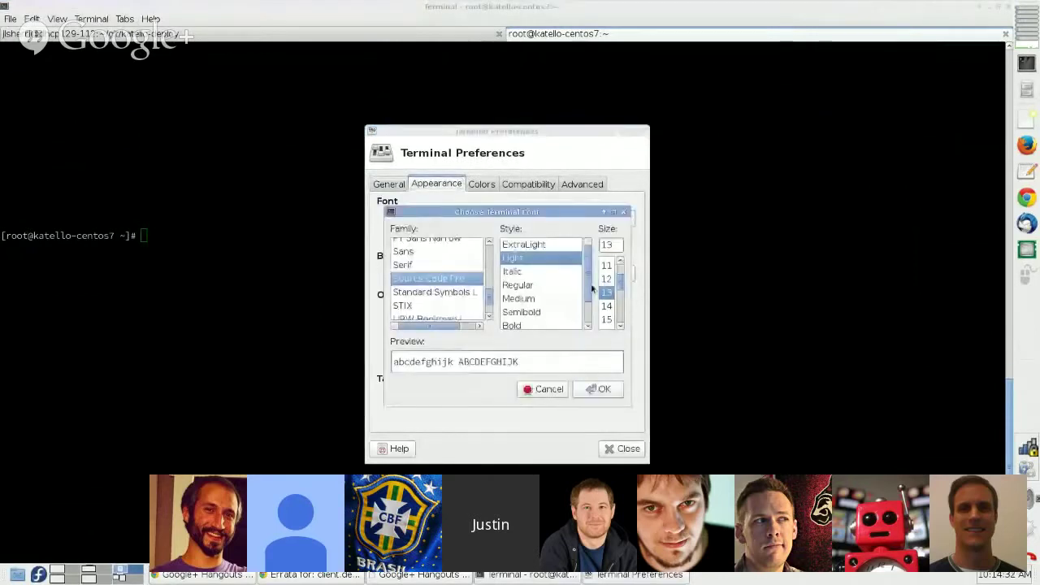
click(605, 319)
scroll(603, 323, down, 1)
click(608, 326)
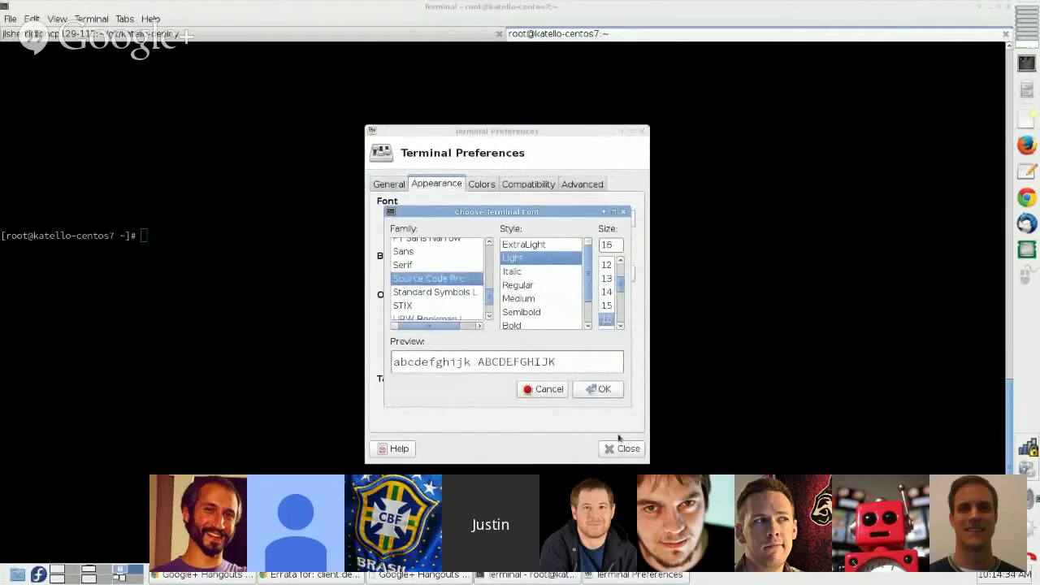
click(601, 392)
click(621, 448)
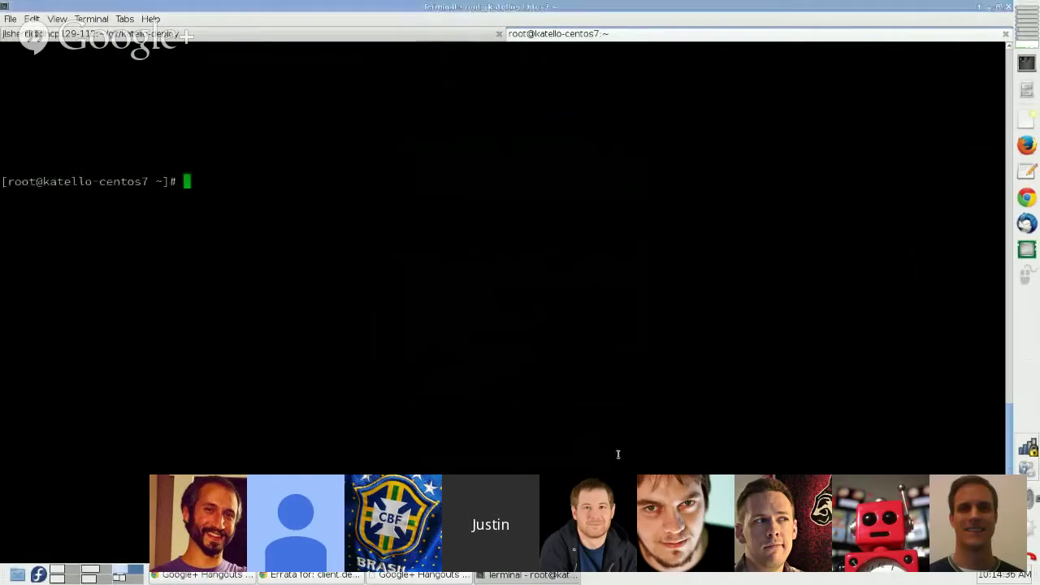
- Clear the terminal screen and add a couple of blank prompt lines
text(clear)
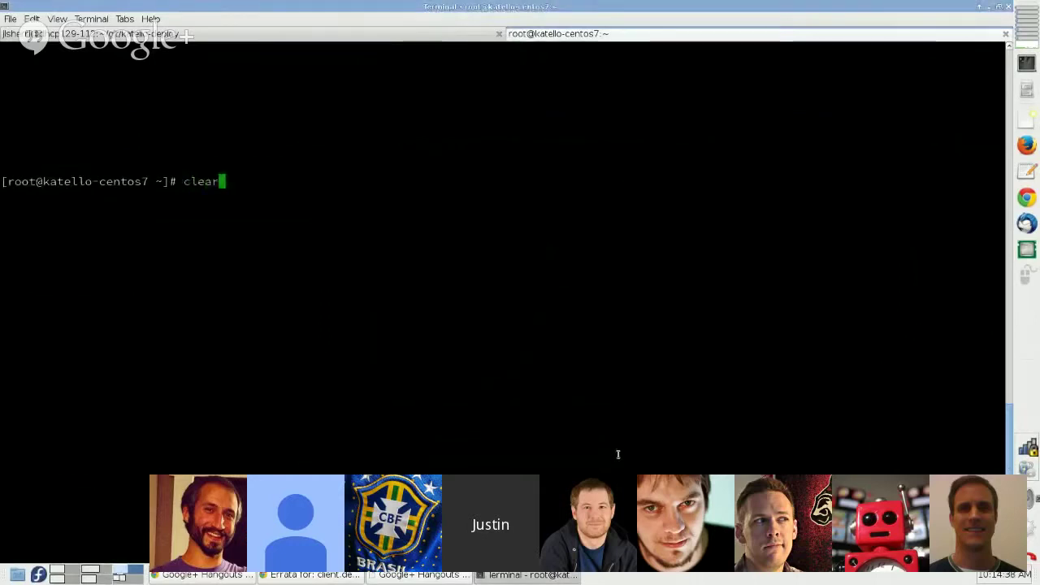
key(Return)
key(Return)
key(Return)
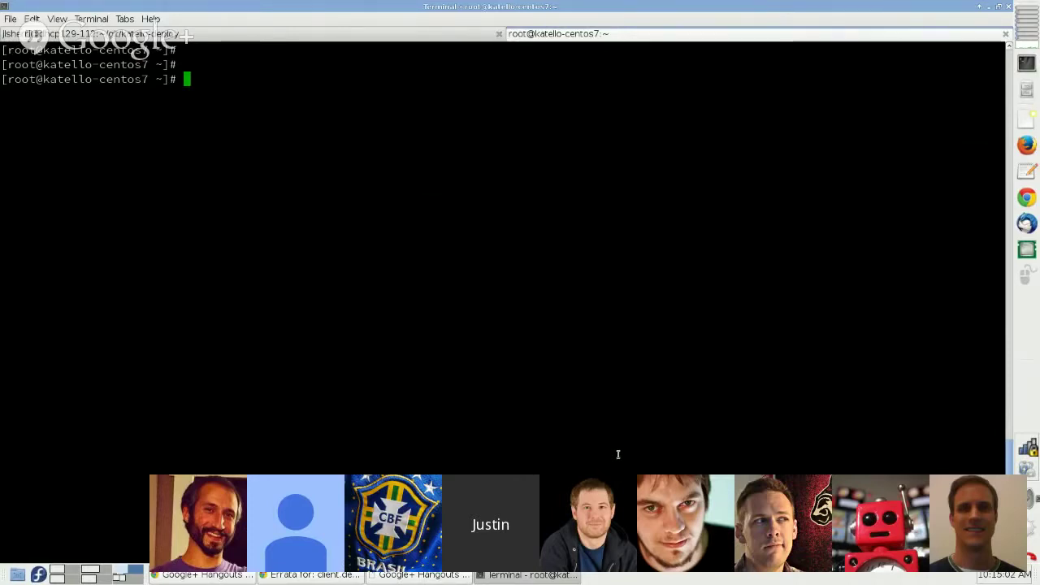
- Run katello-installer --katello-proxy-url=foo.redhat.com, giving the proxy URL without a scheme
key(Up)
key(Up)
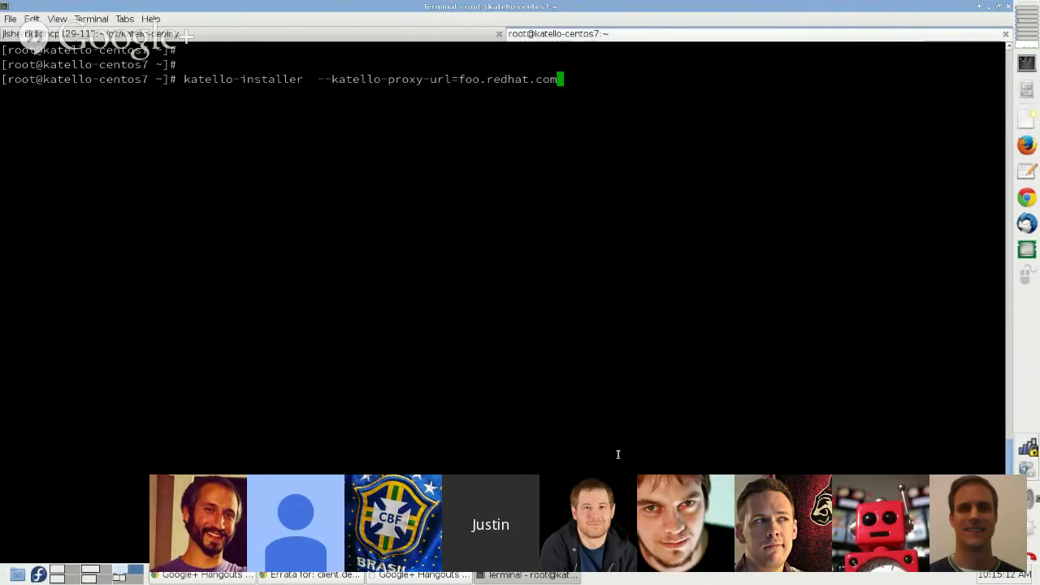
key(Return)
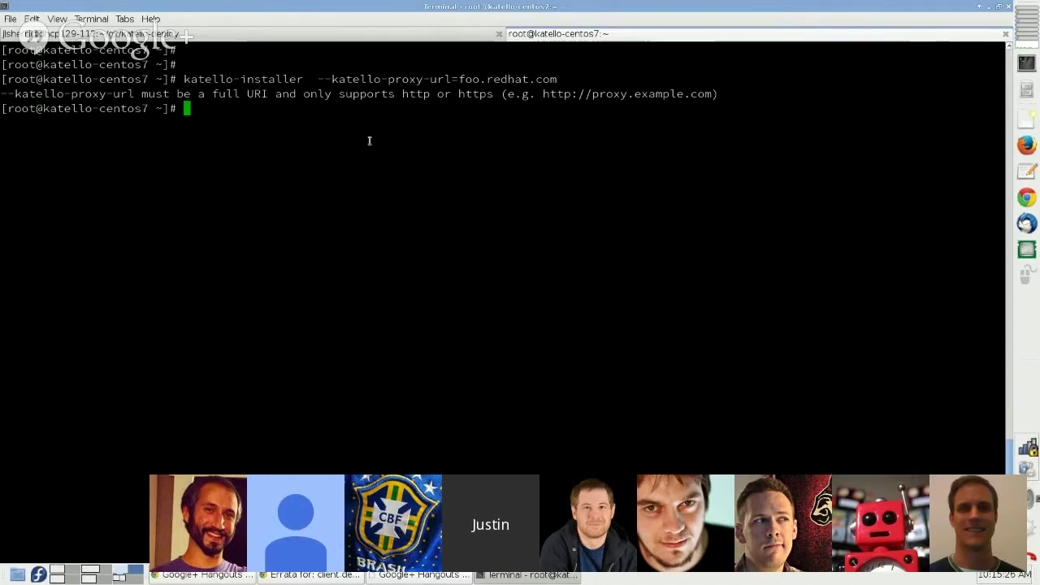
- Run the installer again with the proxy URL changed to ftp://foo.redhat.com
key(Up)
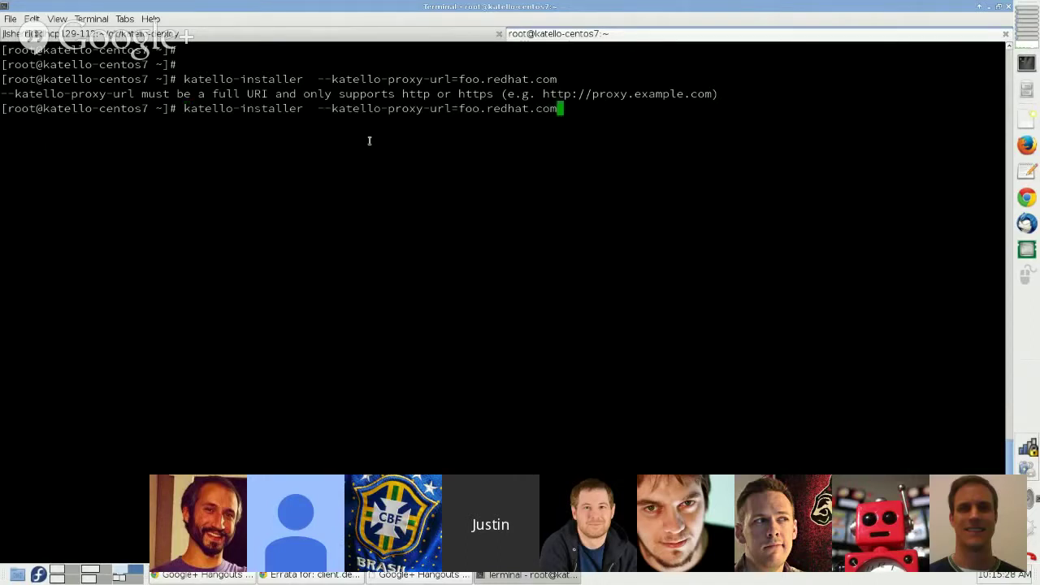
key(ctrl+Left)
key(ctrl+Left)
key(ctrl+Left)
text(f)
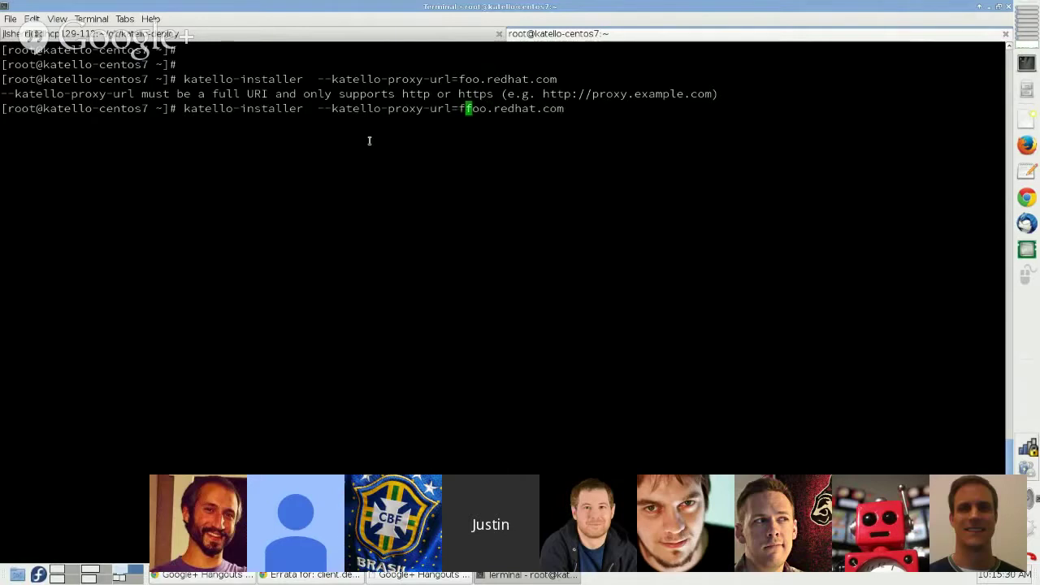
text(tp://)
key(Return)
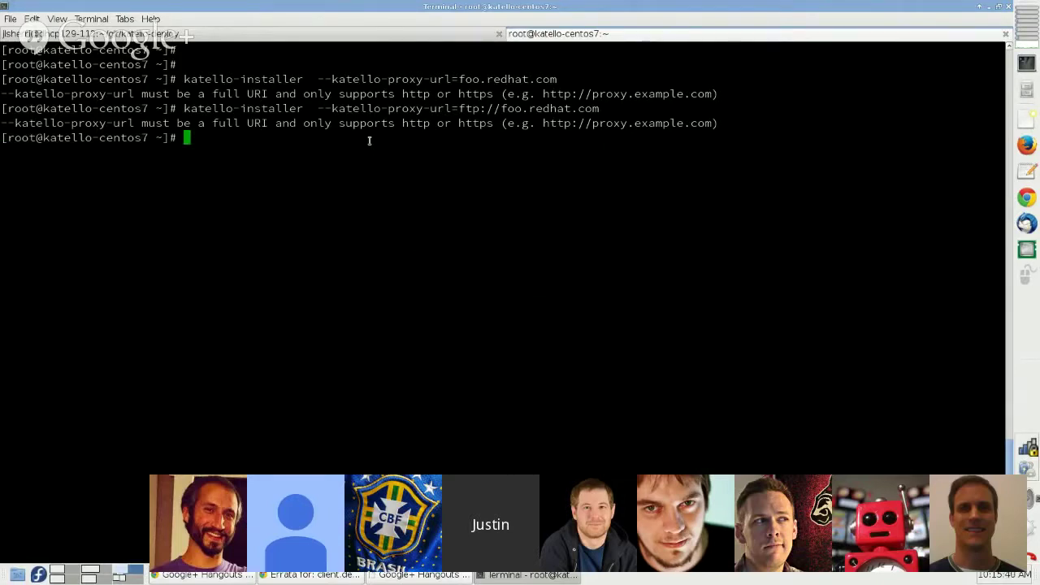
key(Up)
key(ctrl+Left)
key(ctrl+Left)
key(ctrl+Left)
key(ctrl+Left)
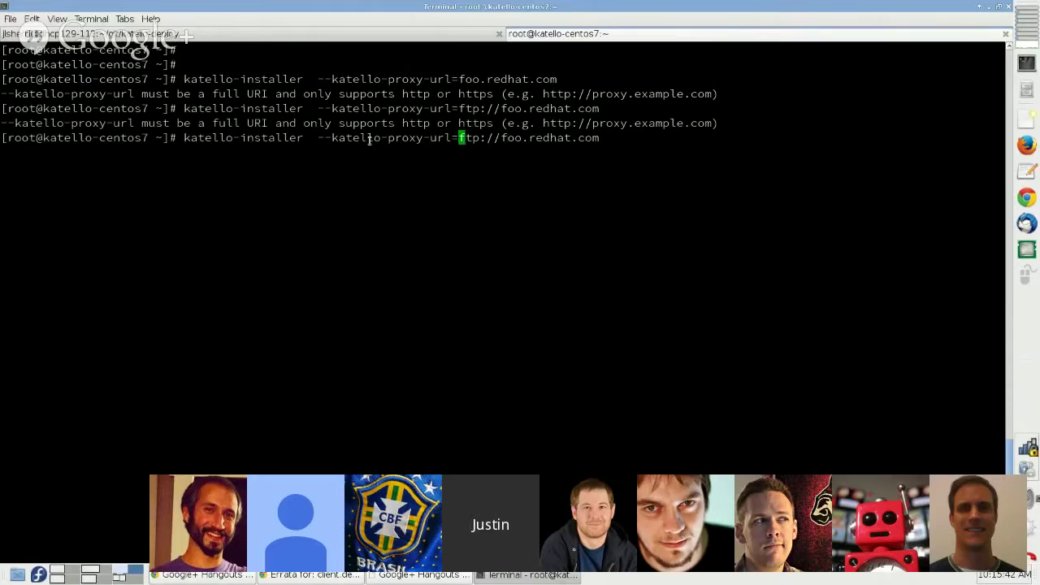
key(Delete)
key(Delete)
key(Delete)
text(ht)
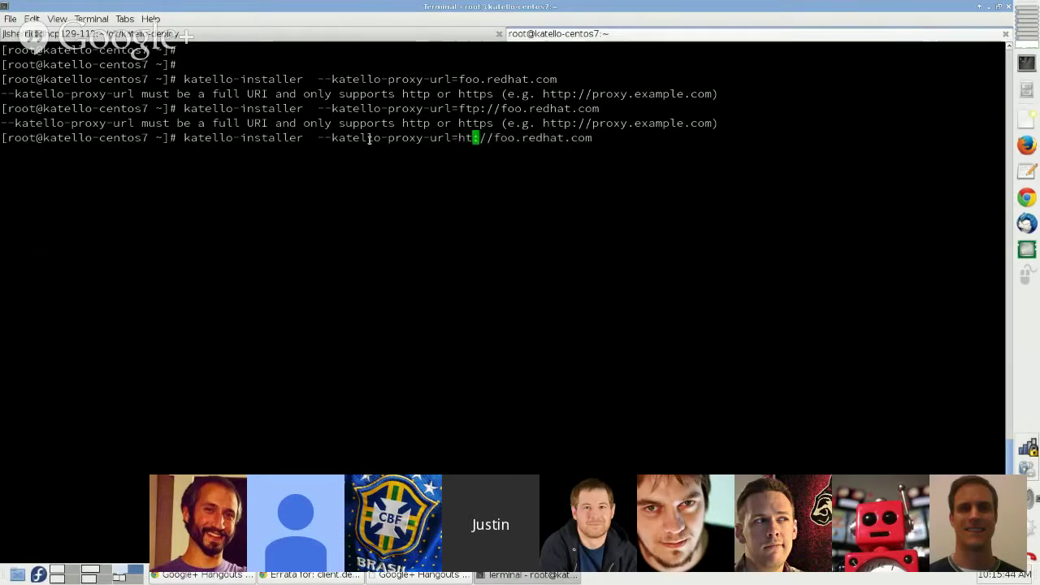
text(tp)
key(Return)
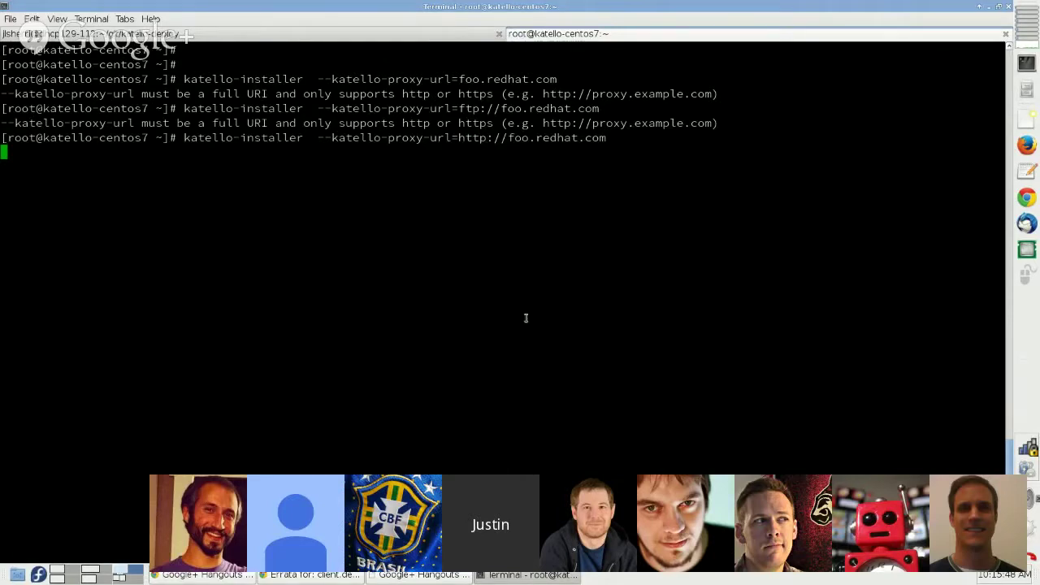
- Leave the installer running and bring up the Sprint 38 agenda page in the browser
key(alt+Tab)
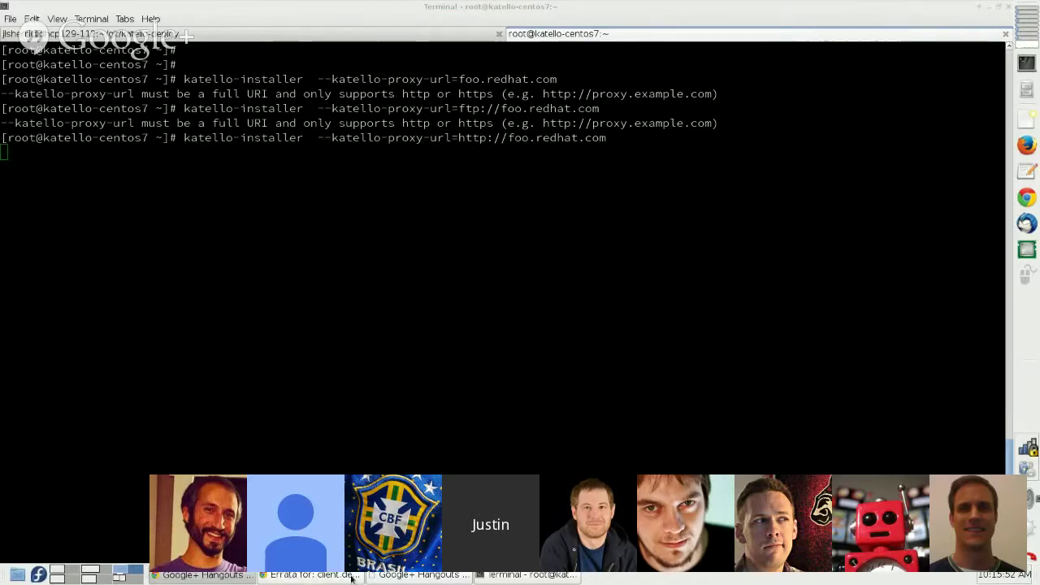
click(394, 575)
mouse_move(678, 267)
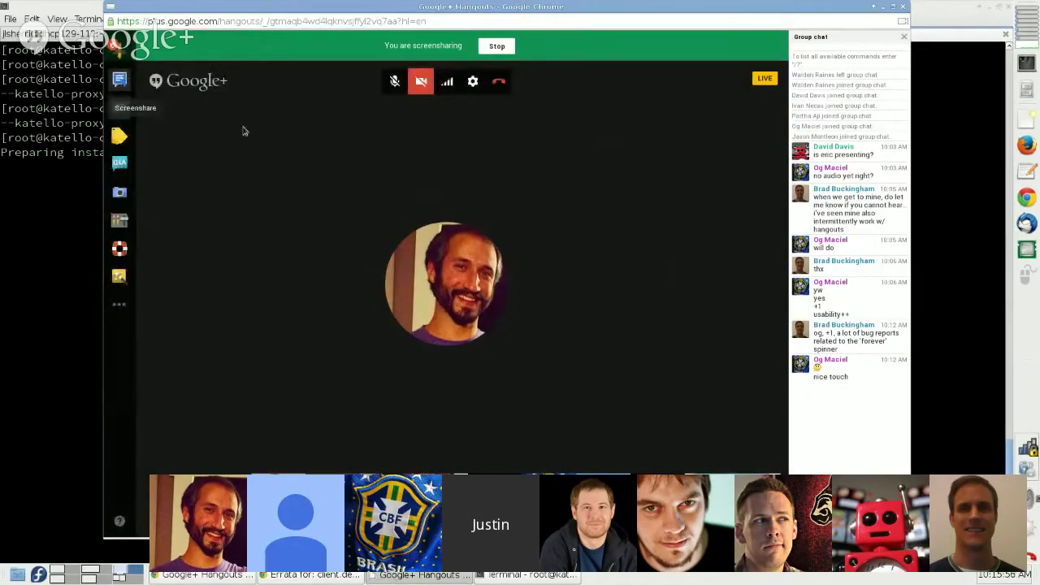
click(95, 222)
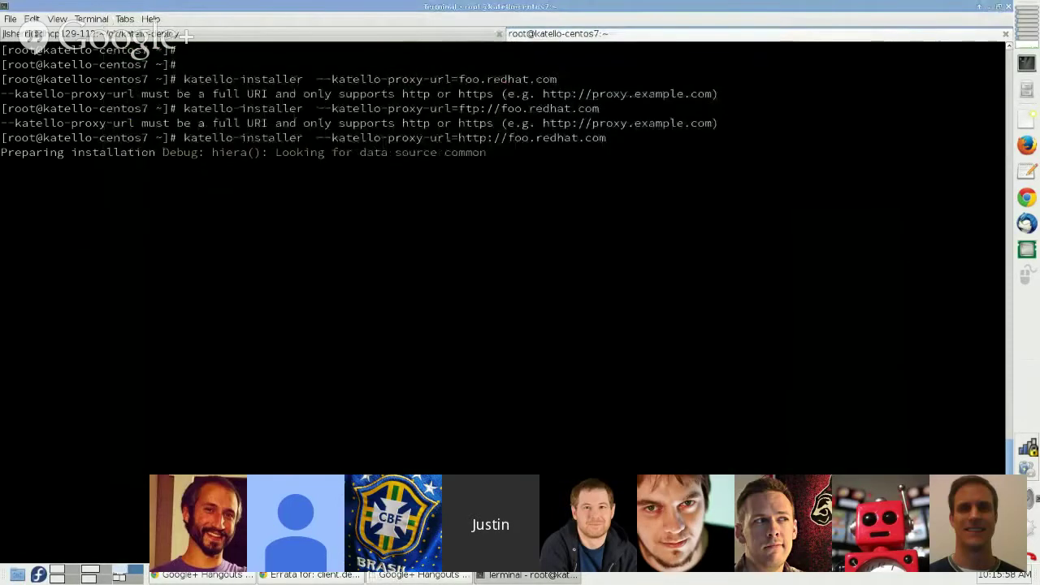
click(311, 575)
click(373, 5)
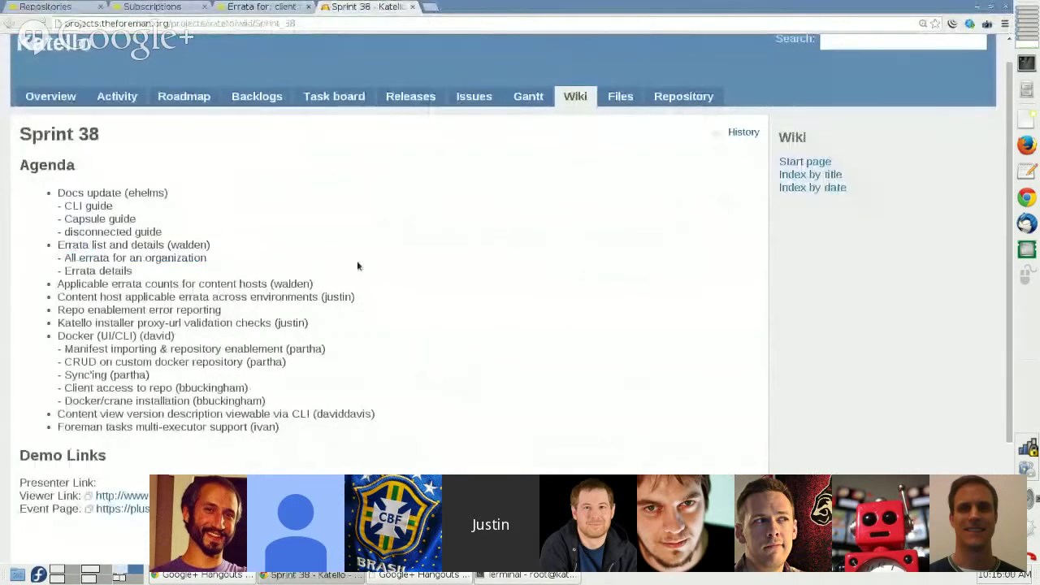
- Switch to the Google+ Hangouts window and hide the group chat
click(213, 576)
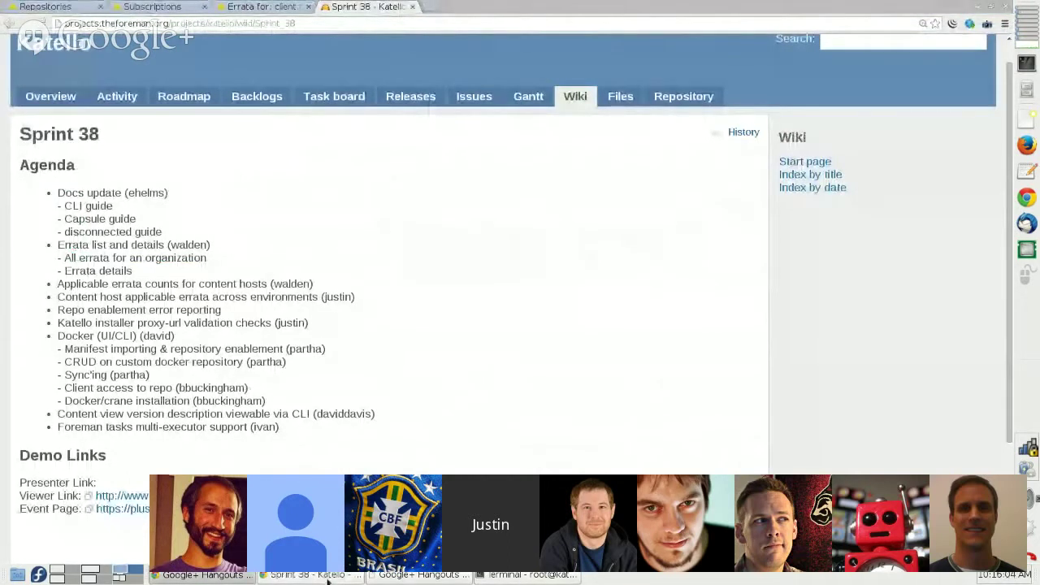
click(418, 575)
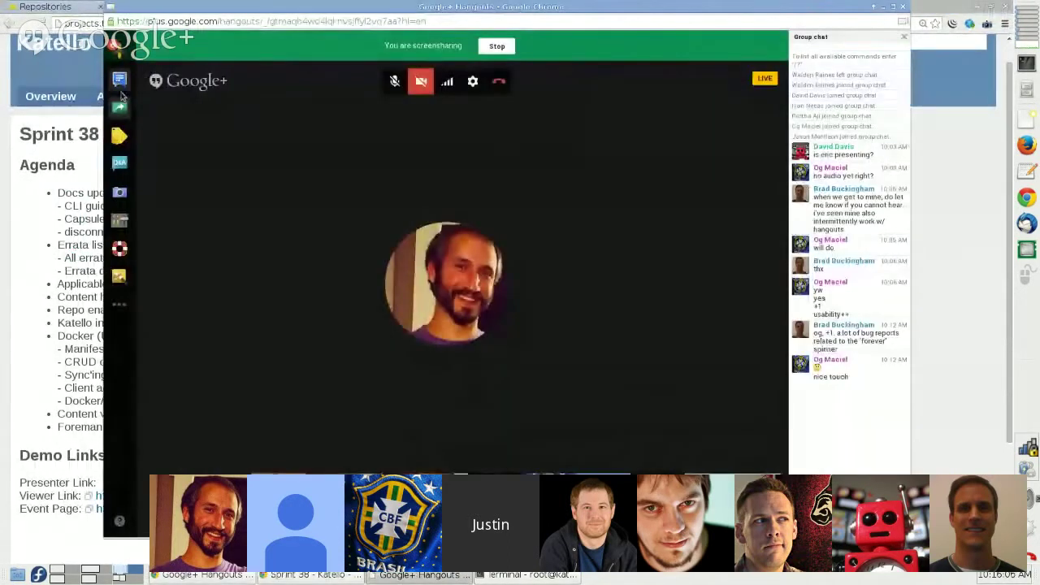
click(119, 83)
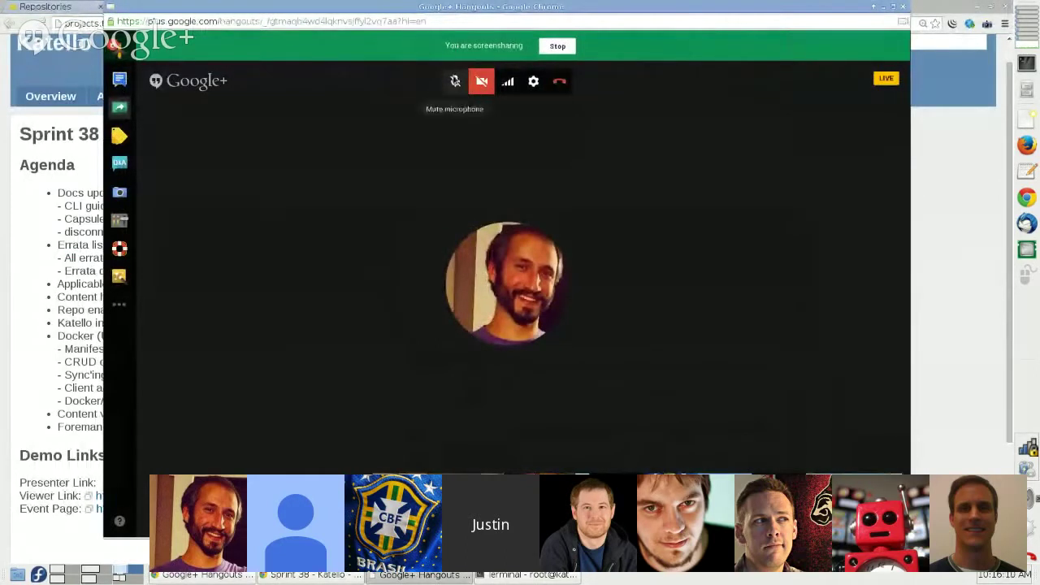
- Mute the microphone in the hangout and open the new chat message notification
click(455, 81)
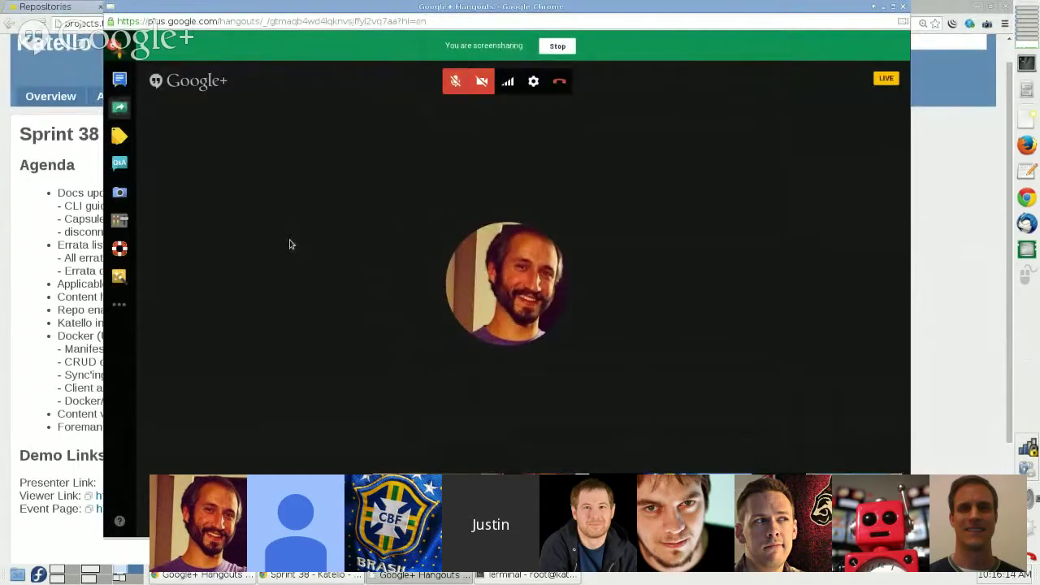
key(alt+Tab)
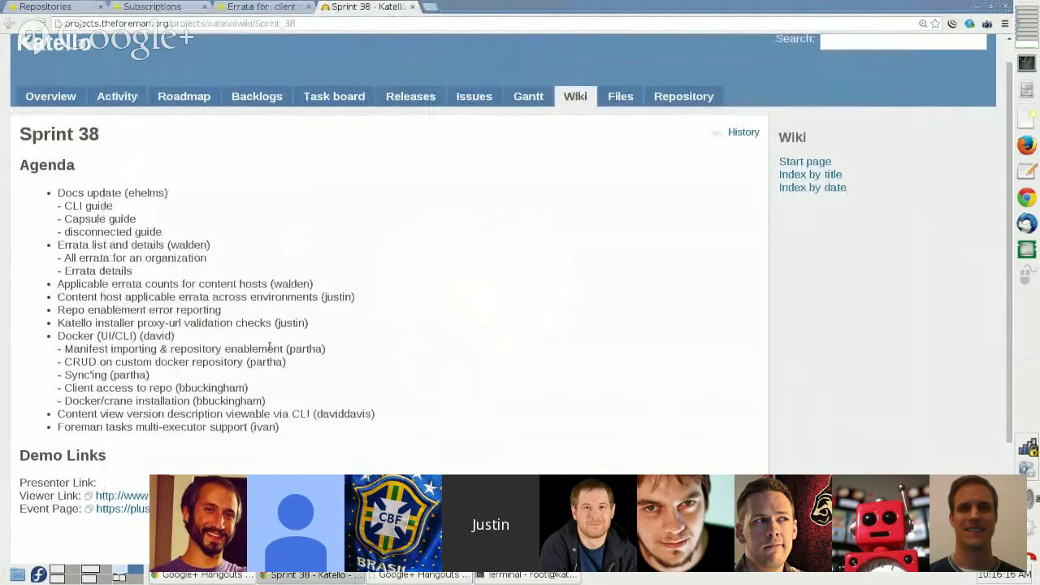
key(alt+Tab)
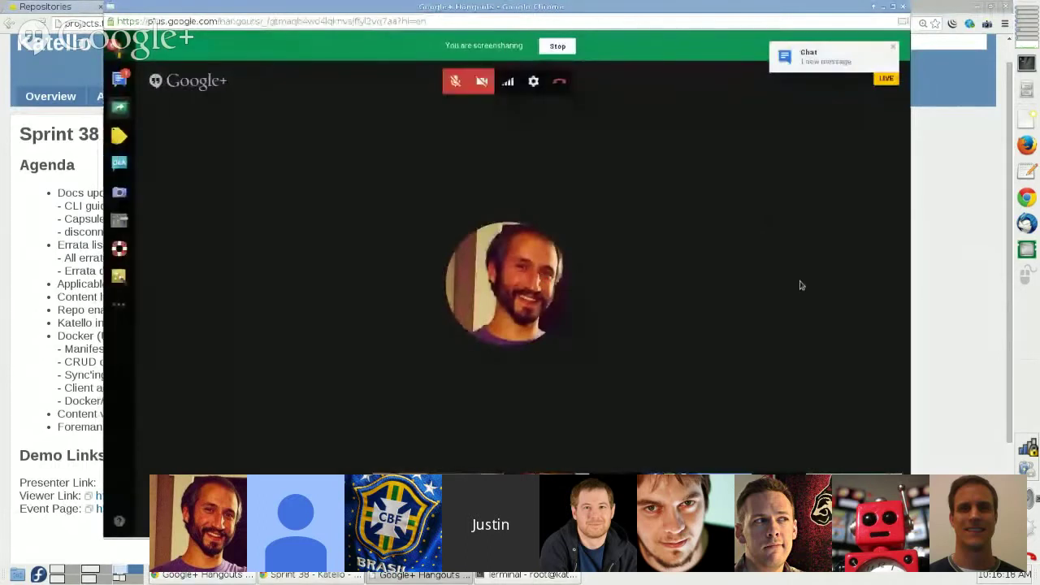
click(829, 57)
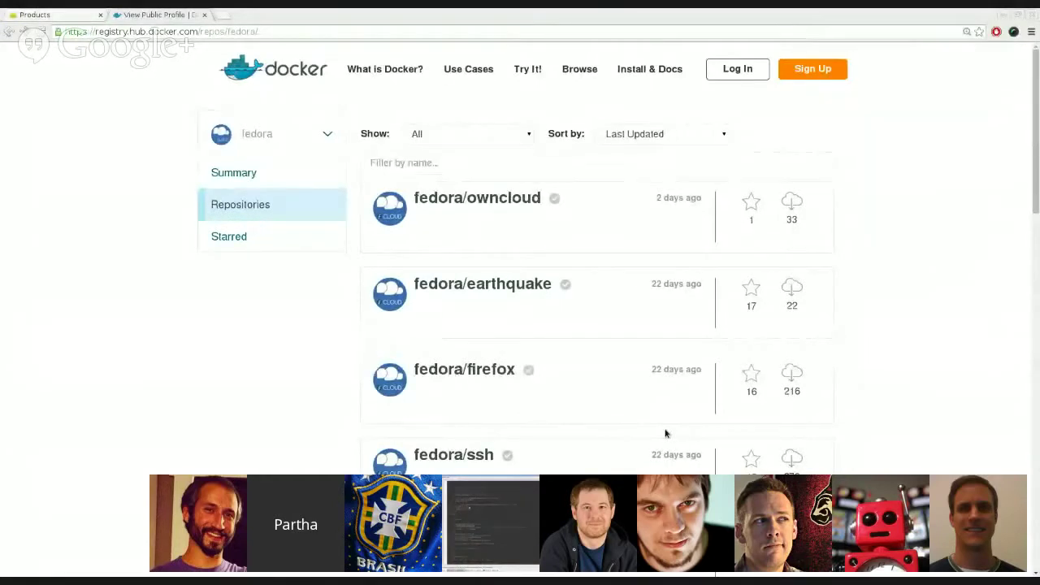
- Review the Foreman Products page and the fedora repositories on the Docker registry, highlighting the registry's base URL
click(70, 16)
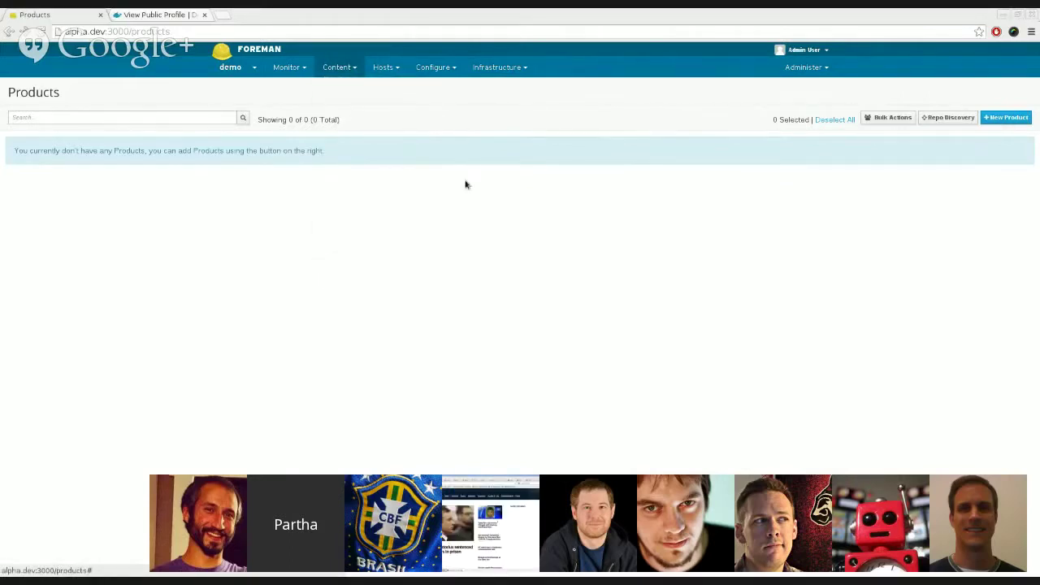
click(140, 16)
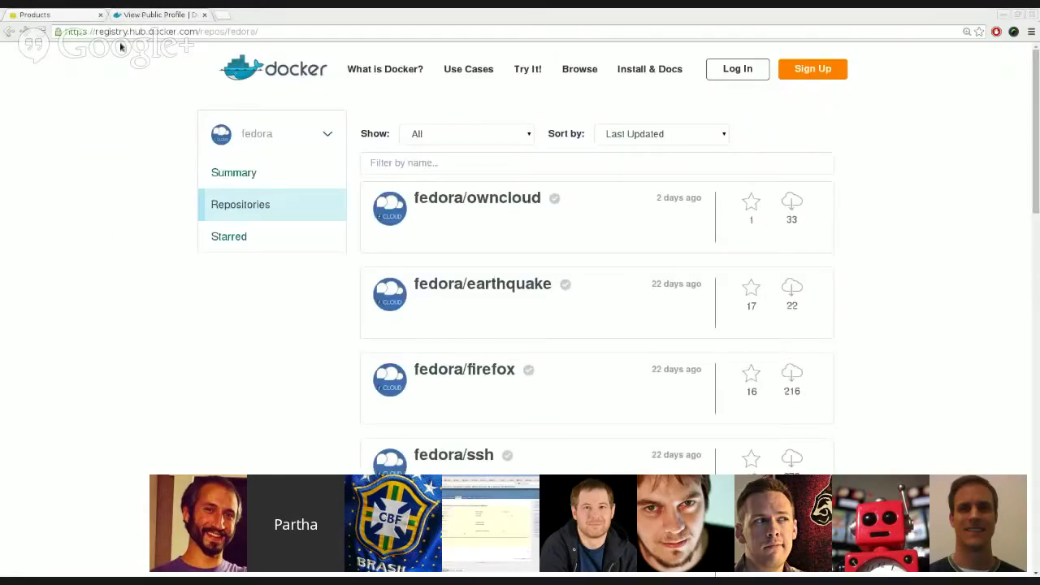
drag(65, 31, 196, 31)
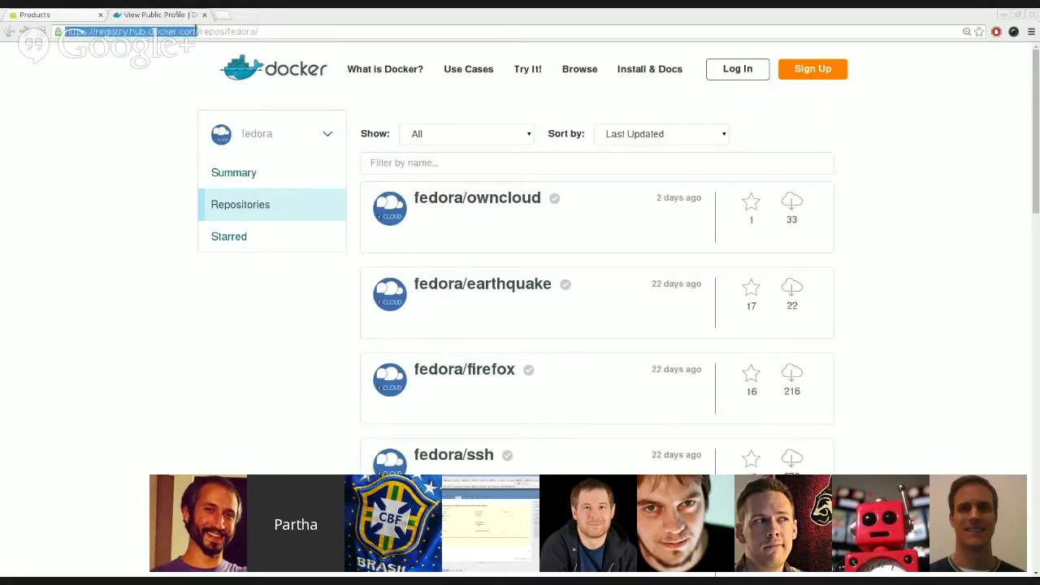
click(276, 399)
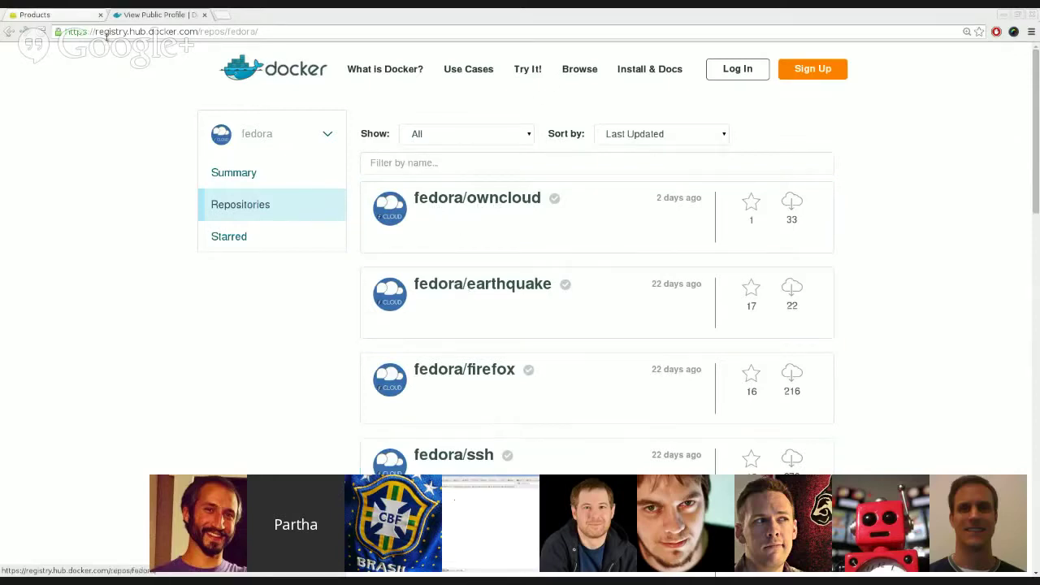
- Create and save a new product named docker on the Foreman Products page
click(74, 16)
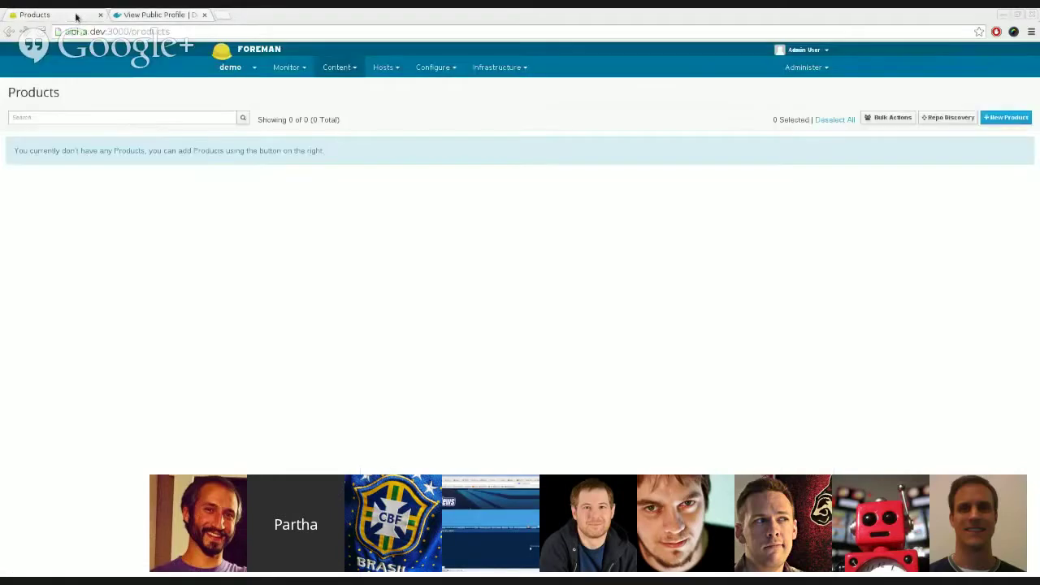
click(1002, 119)
click(382, 178)
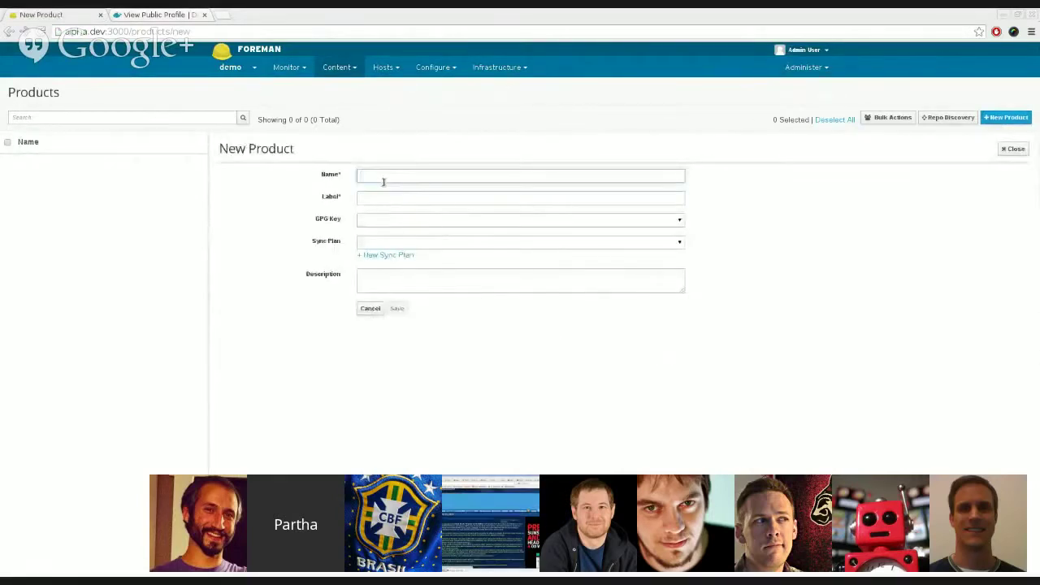
text(eocker)
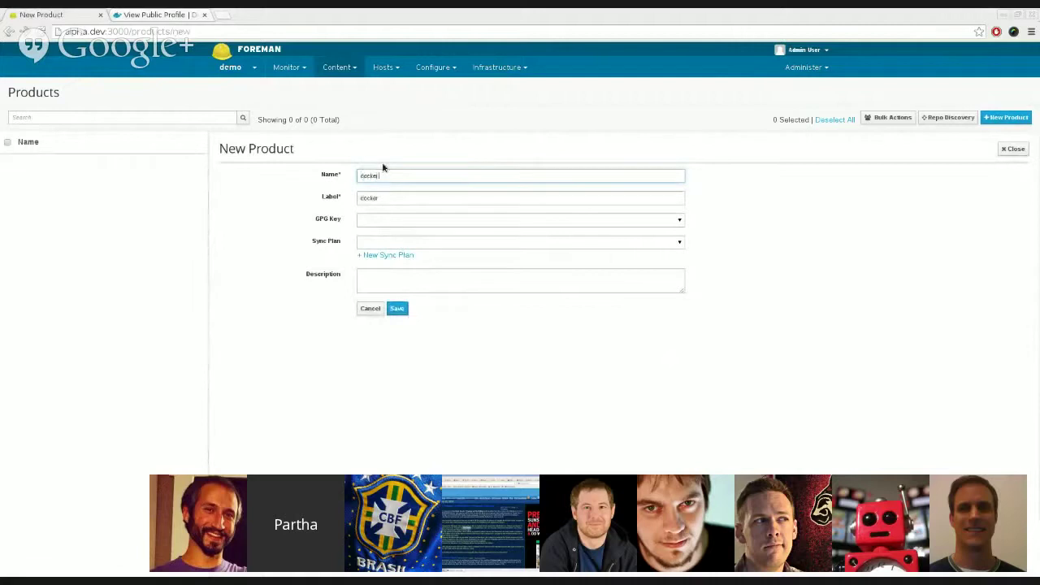
click(396, 310)
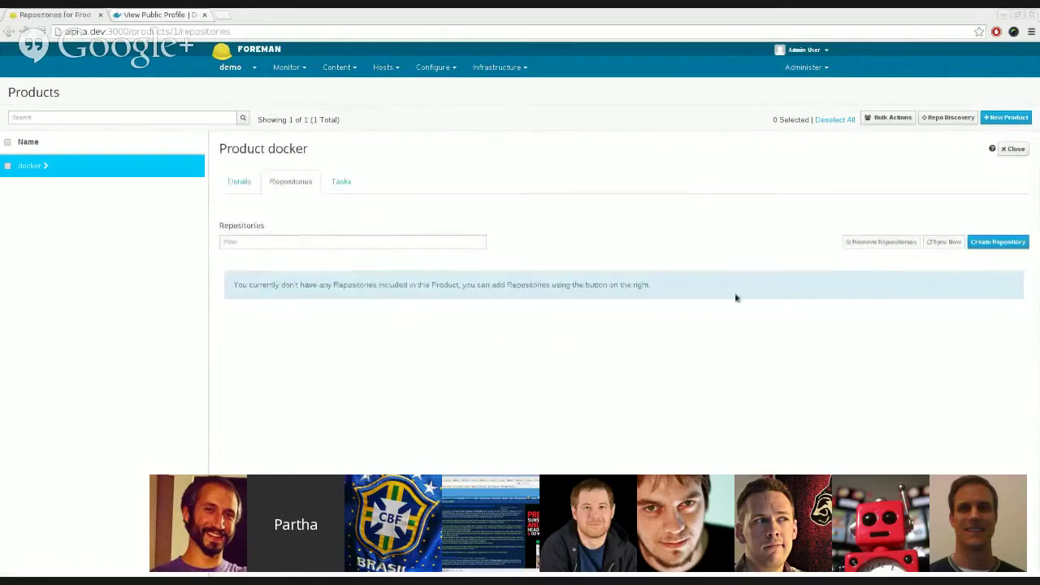
- Start a new repository in the docker product and name it fedora/earthquake, checking the spelling against the Docker registry listing
click(999, 241)
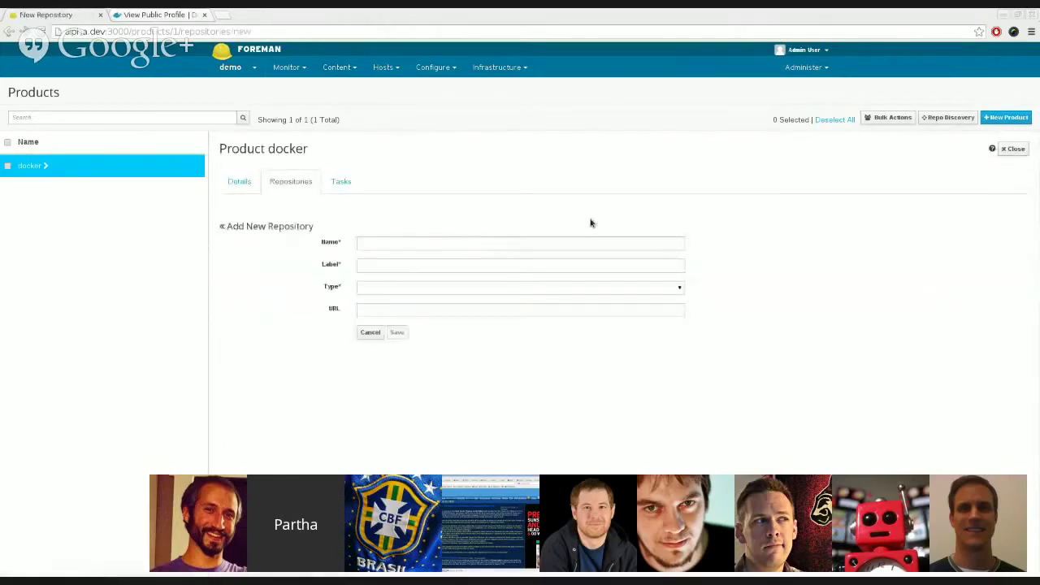
click(520, 244)
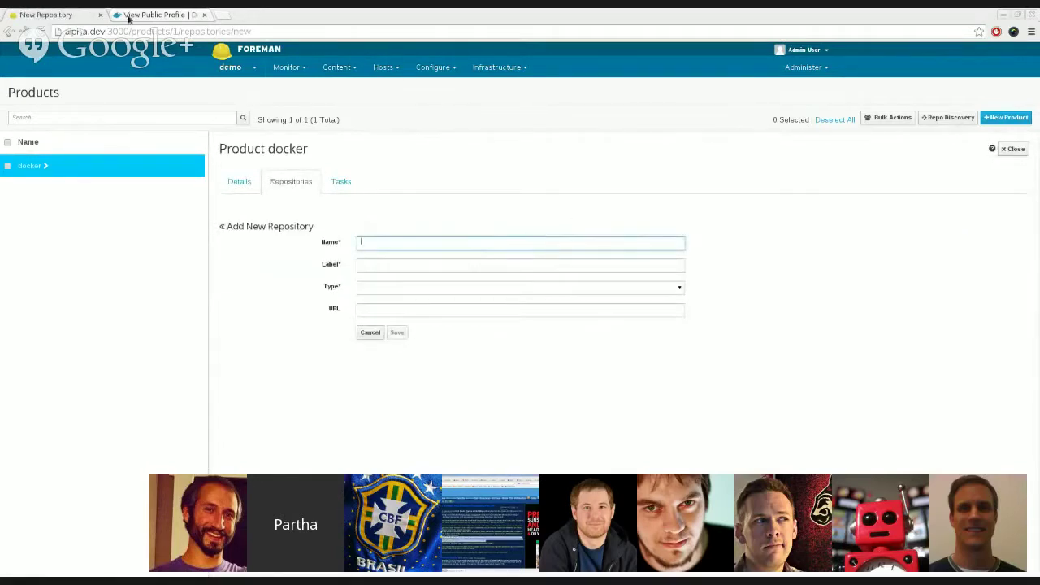
click(128, 16)
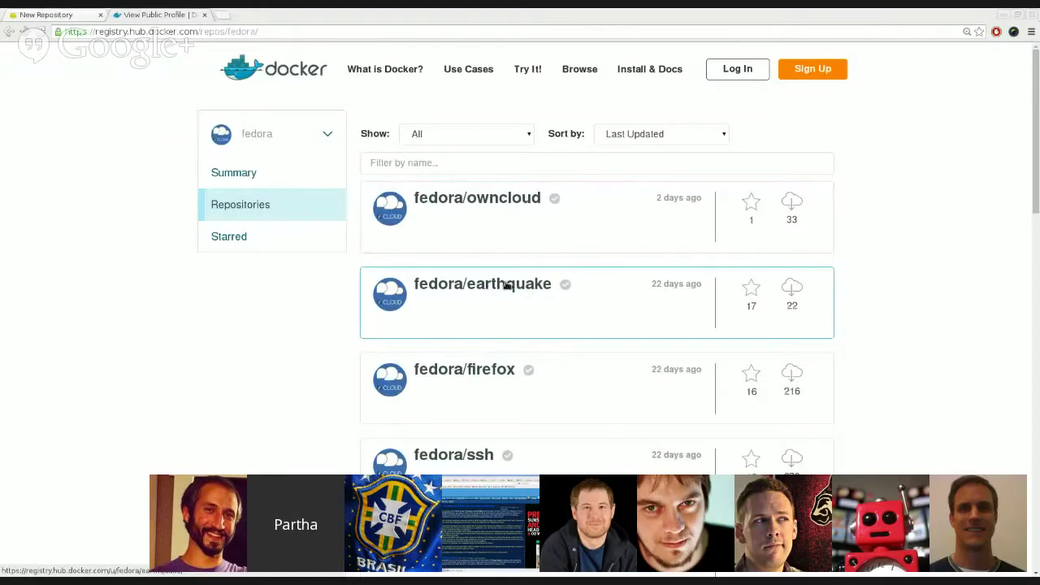
click(51, 18)
text(fed)
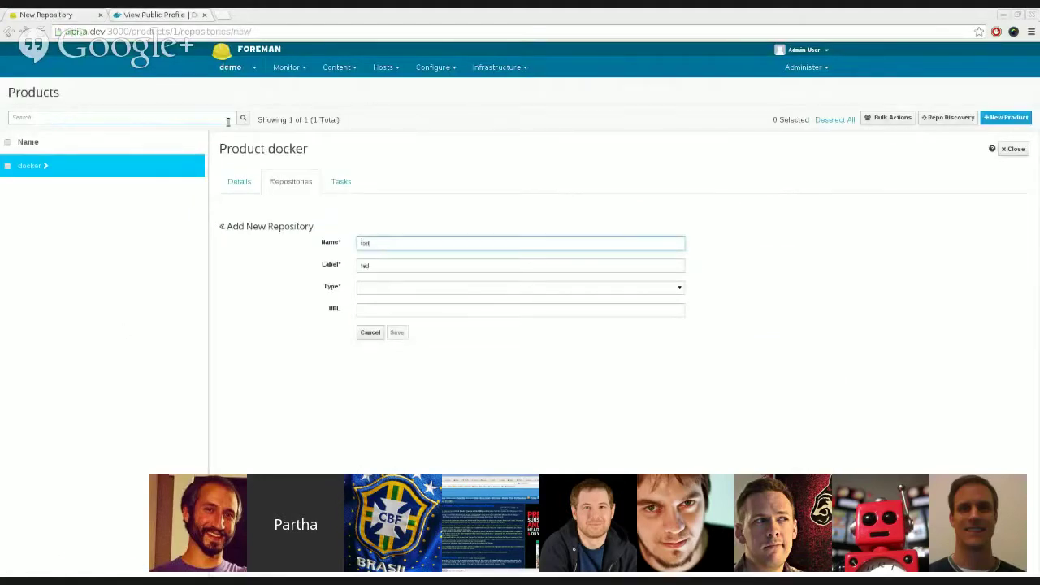
text(ora/earth)
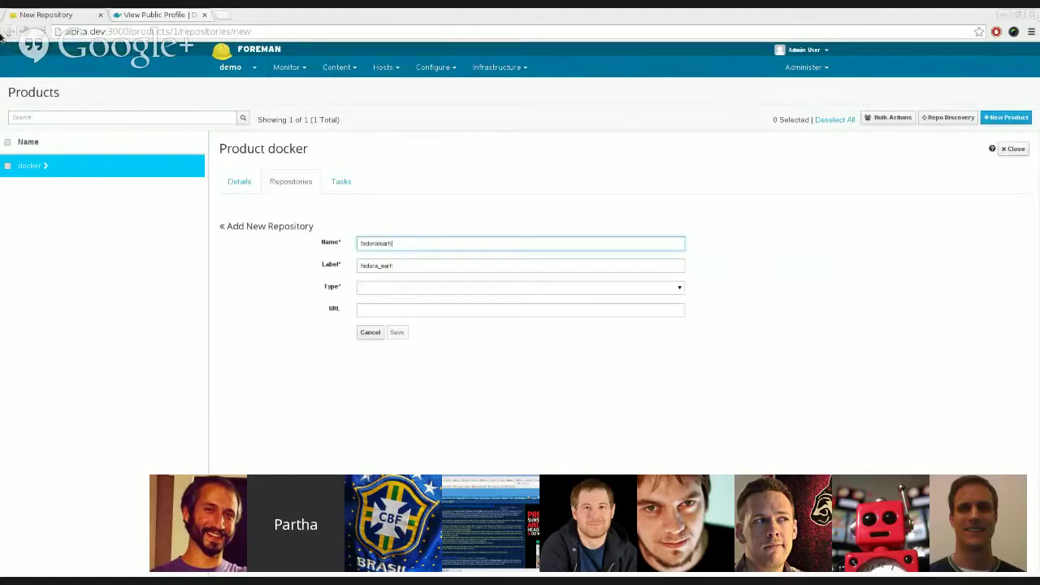
click(184, 13)
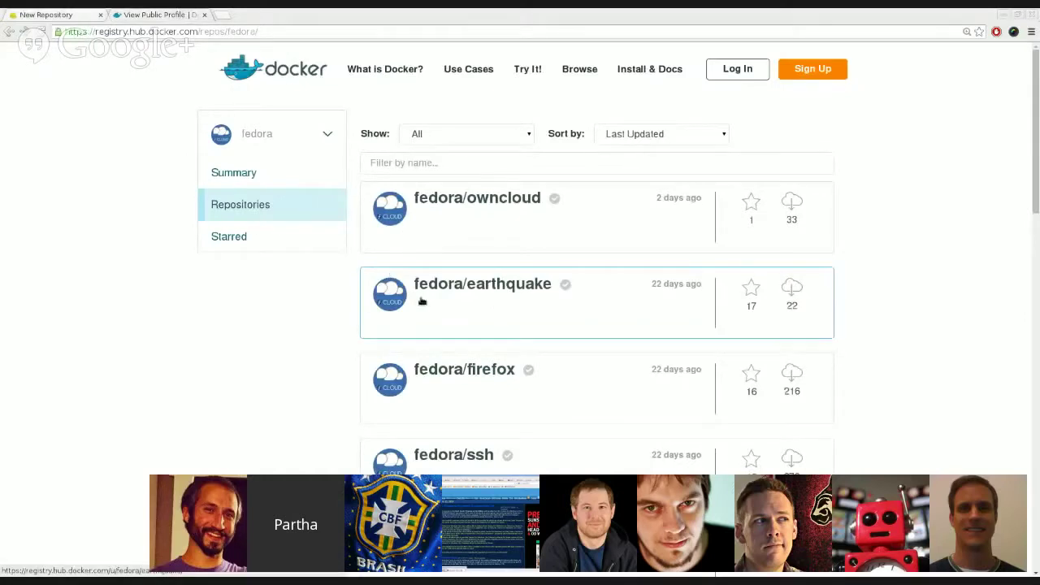
click(46, 15)
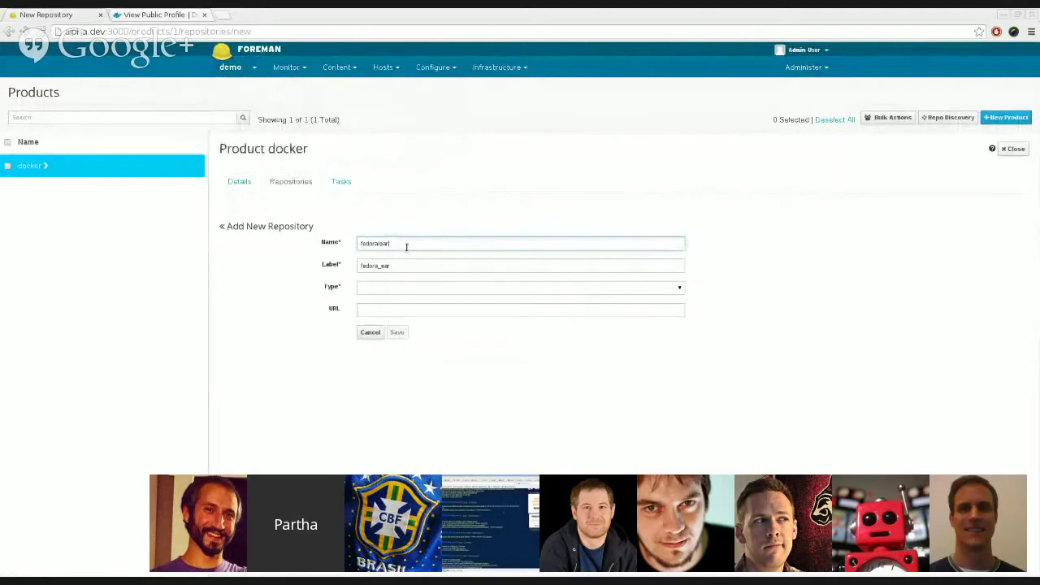
text(uake)
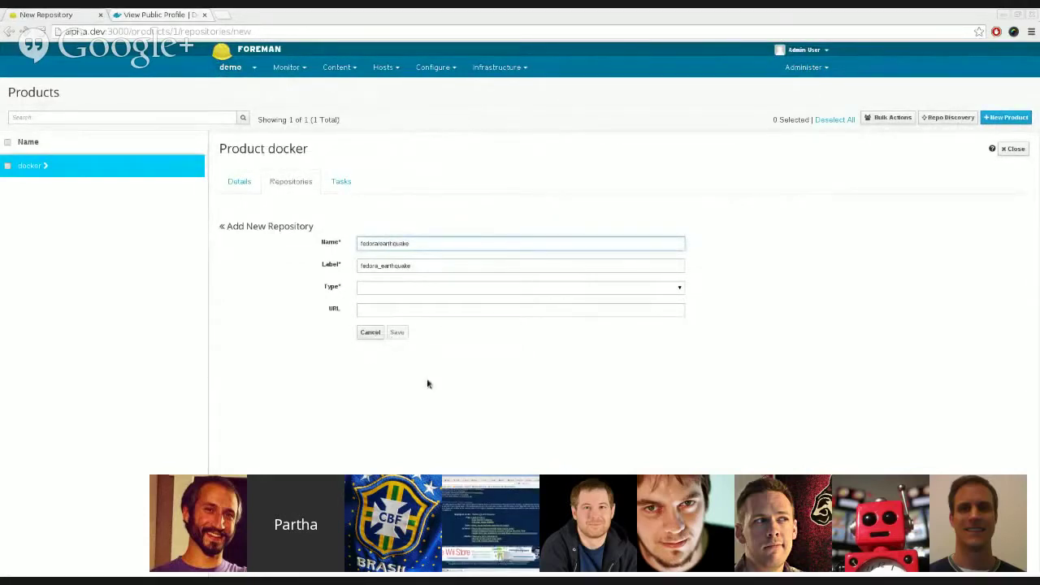
- Set the new repository's type to docker
key(ctrl+plus)
key(ctrl+plus)
key(ctrl+plus)
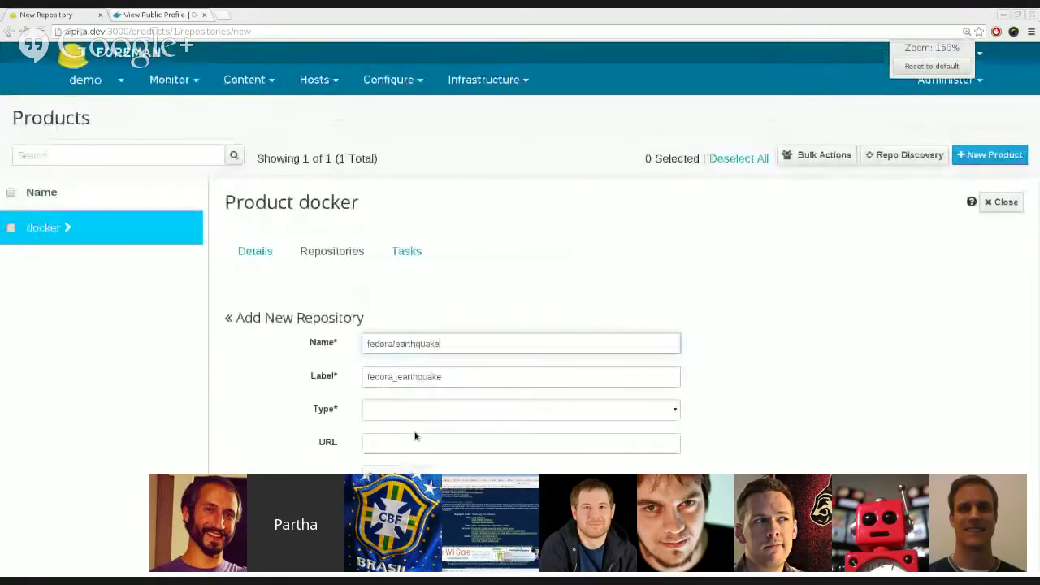
key(ctrl+plus)
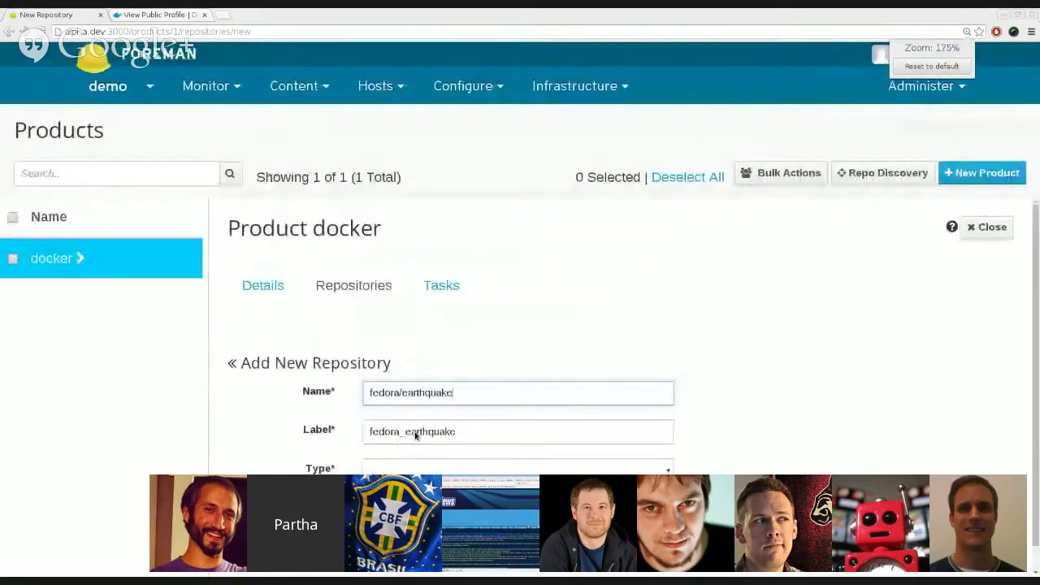
scroll(783, 293, down, 1)
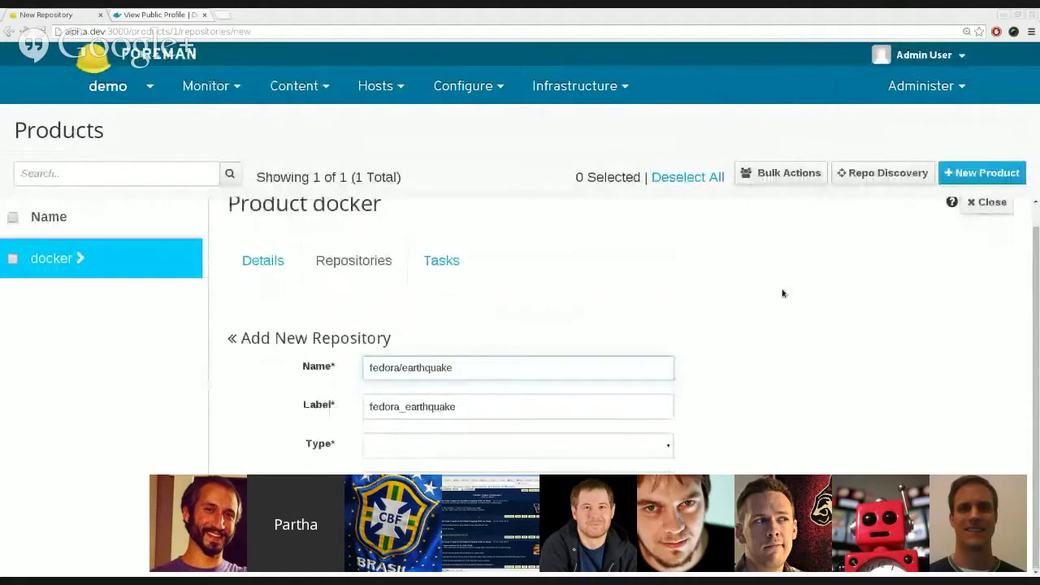
click(425, 446)
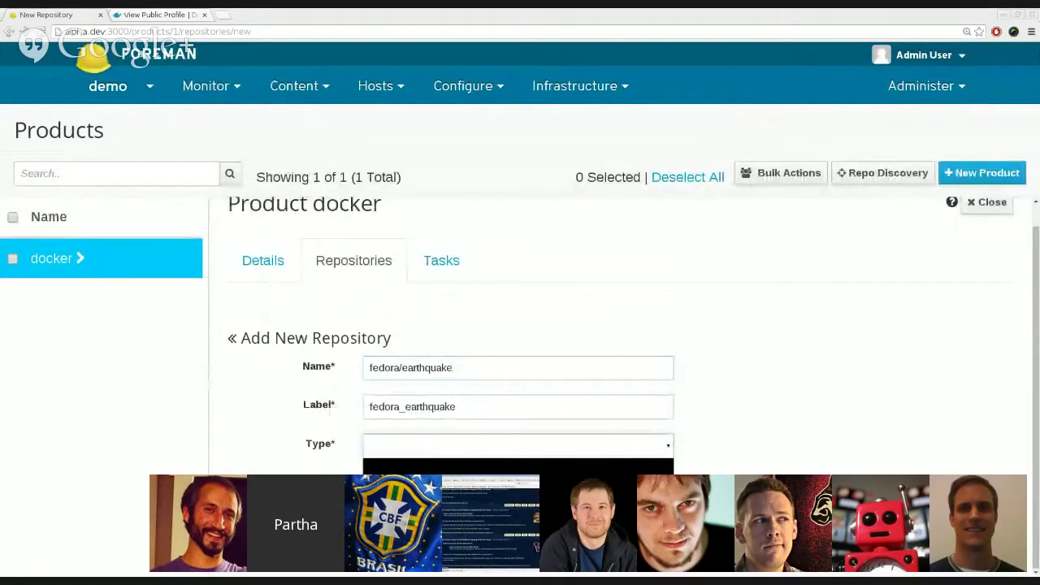
key(Down)
key(Return)
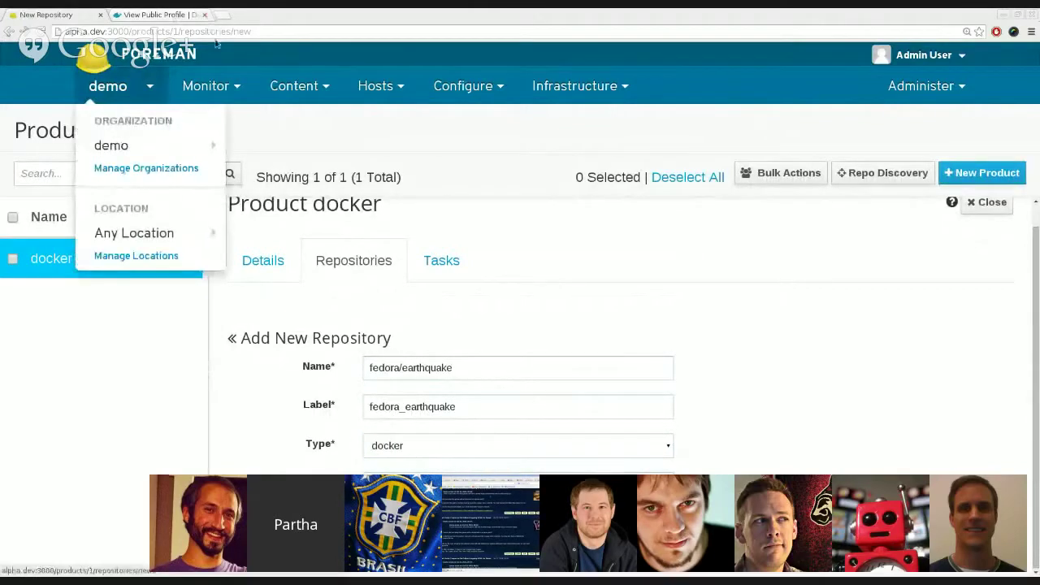
click(176, 14)
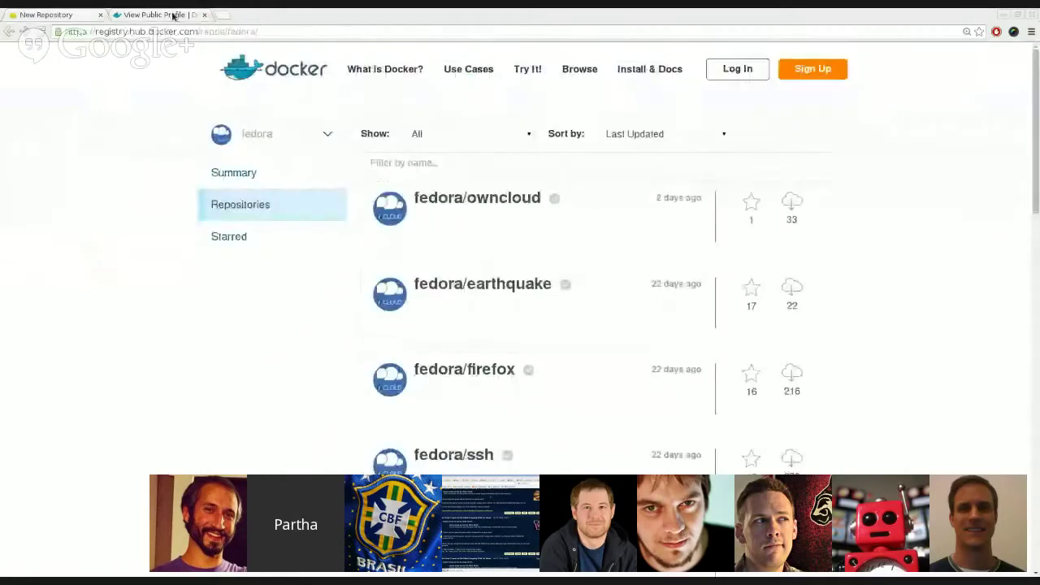
click(228, 32)
key(shift+Right)
key(shift+Right)
key(shift+Right)
key(shift+Right)
key(shift+Right)
key(shift+Right)
key(shift+Right)
key(shift+Right)
key(shift+Right)
key(shift+Right)
key(shift+Right)
key(shift+Right)
key(shift+Right)
key(shift+Right)
key(shift+Right)
key(shift+Right)
key(shift+Right)
key(shift+Right)
key(shift+Right)
key(shift+Right)
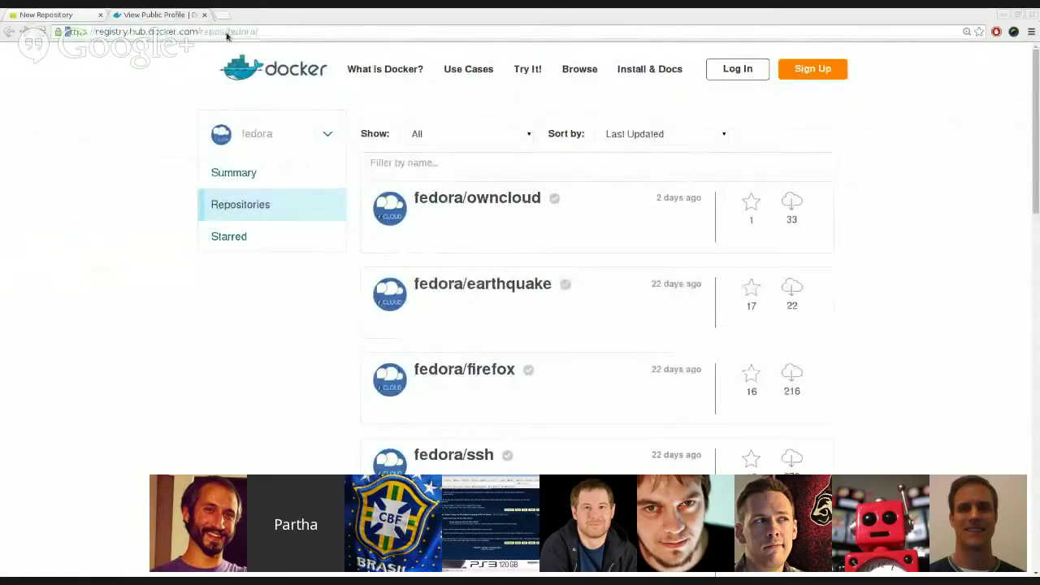
key(shift+Right)
key(shift+Right)
key(shift+Right)
key(shift+Right)
key(shift+Right)
key(shift+Right)
key(shift+Right)
key(shift+Right)
key(shift+Right)
key(shift+Right)
key(shift+Right)
key(shift+Right)
key(shift+Right)
key(shift+Right)
key(shift+Right)
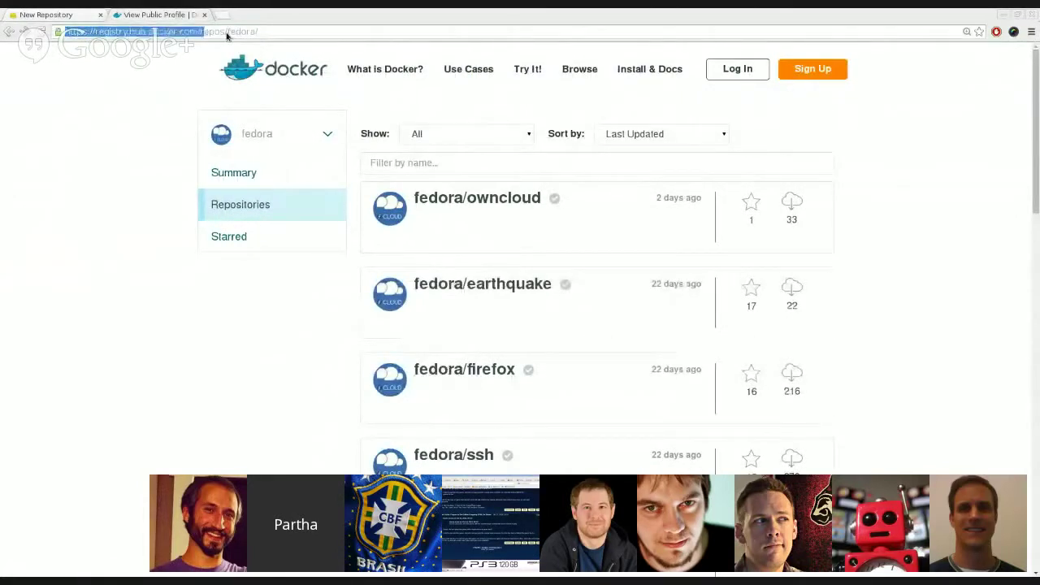
click(47, 14)
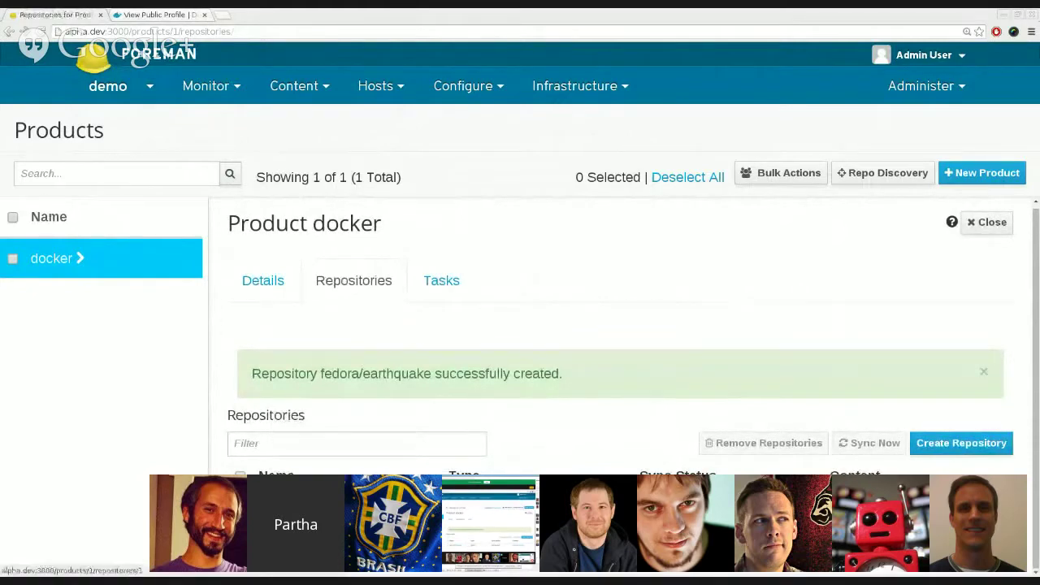
- Open the fedora/earthquake repository's details, start synchronizing it and view the sync task details
click(276, 500)
scroll(523, 403, down, 3)
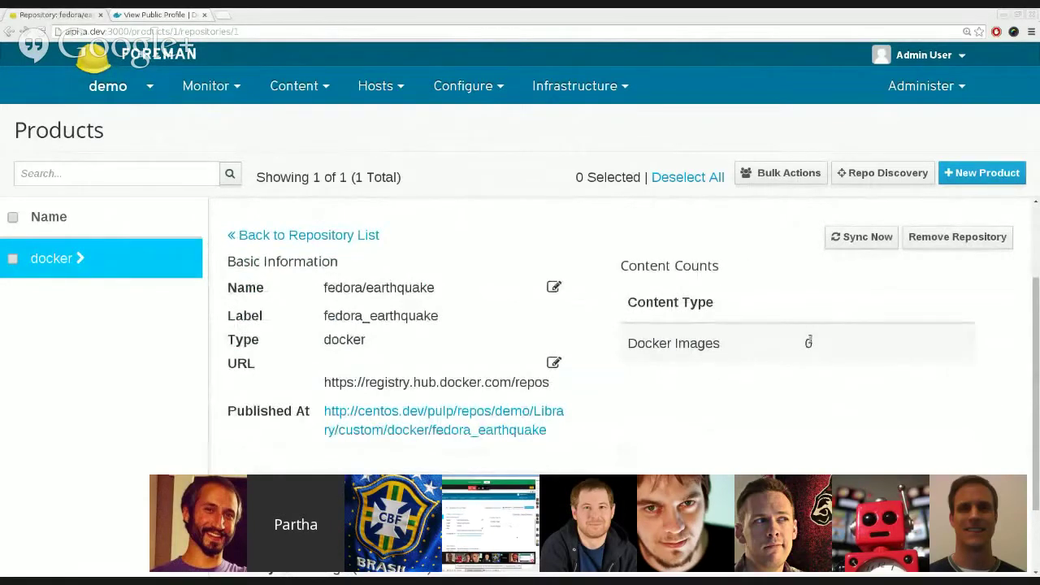
click(842, 240)
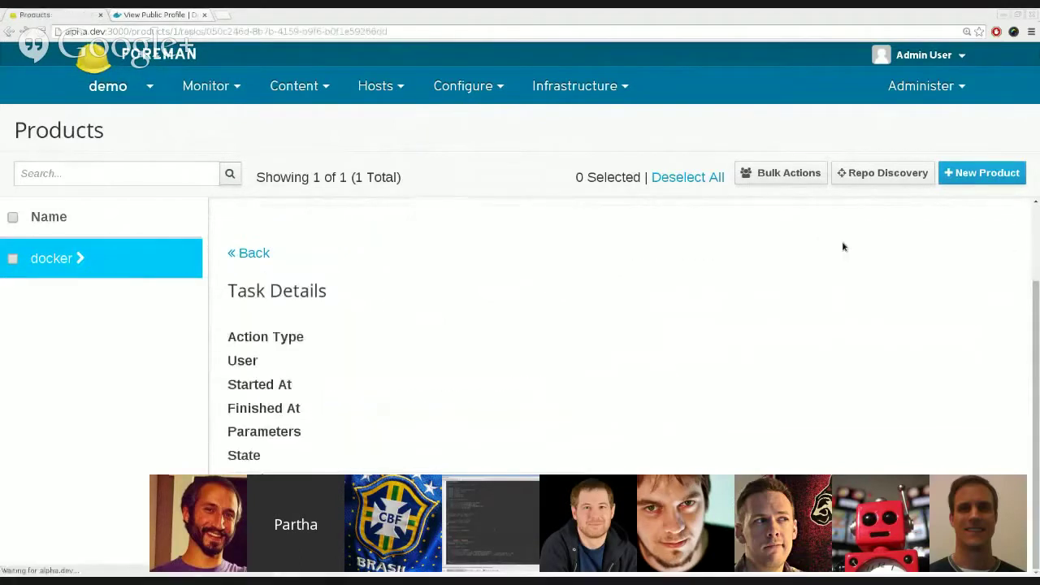
scroll(843, 247, down, 1)
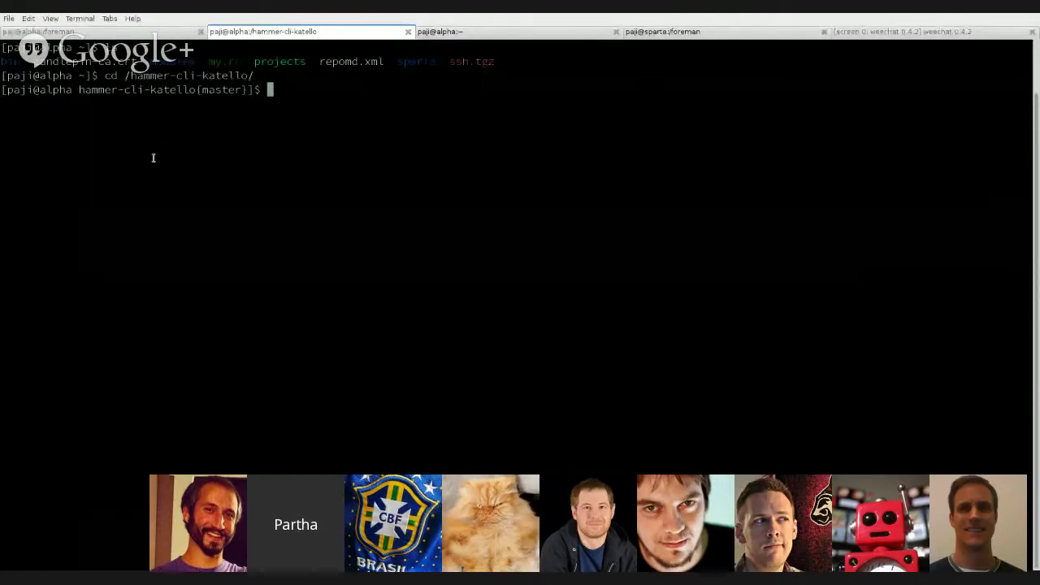
- List the contents of the hammer-cli-katello directory in the terminal, and clear the screen with the text enlarged
text(ls)
key(Return)
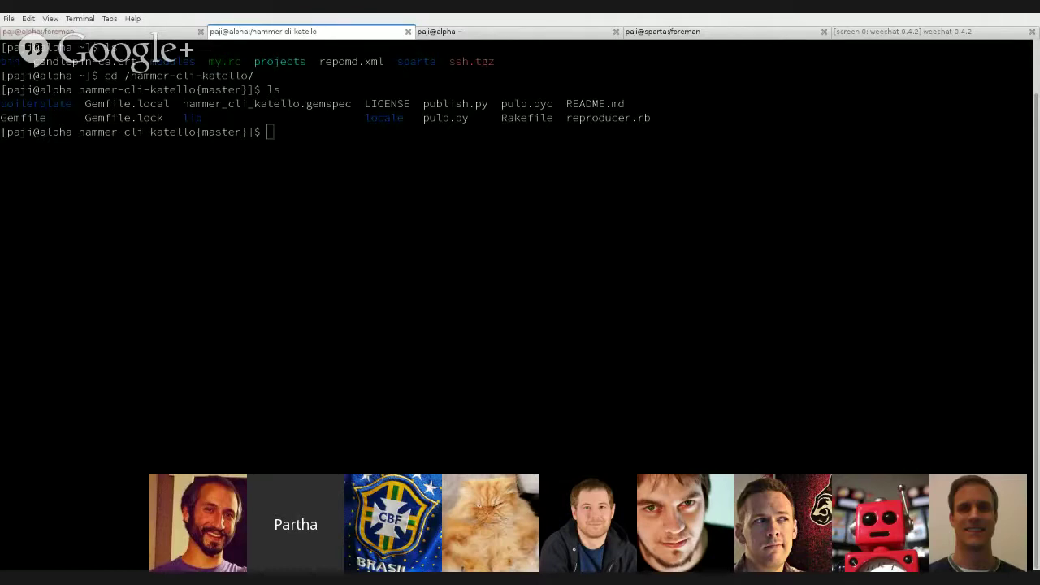
key(ctrl+plus)
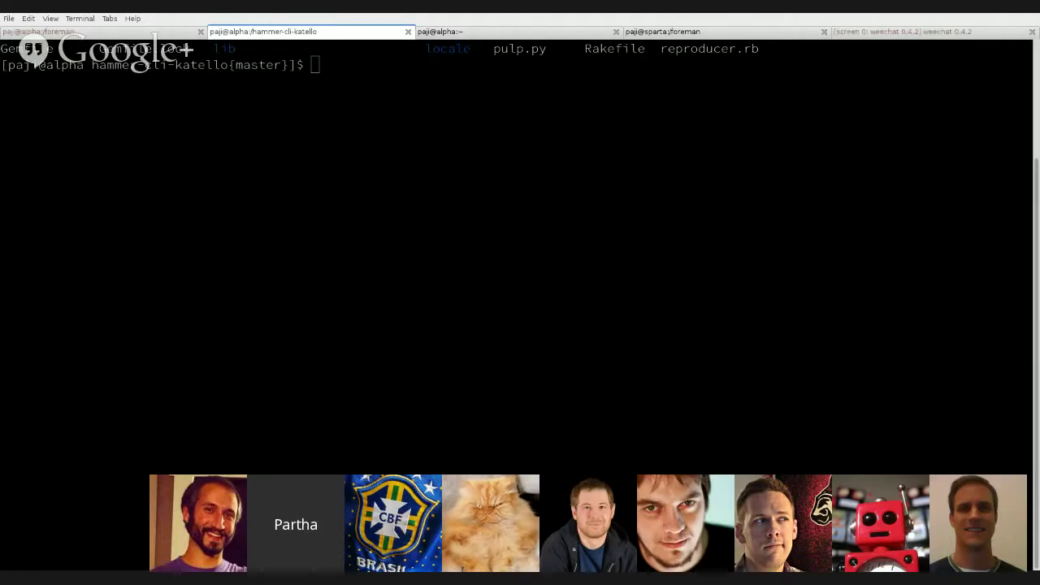
key(ctrl+l)
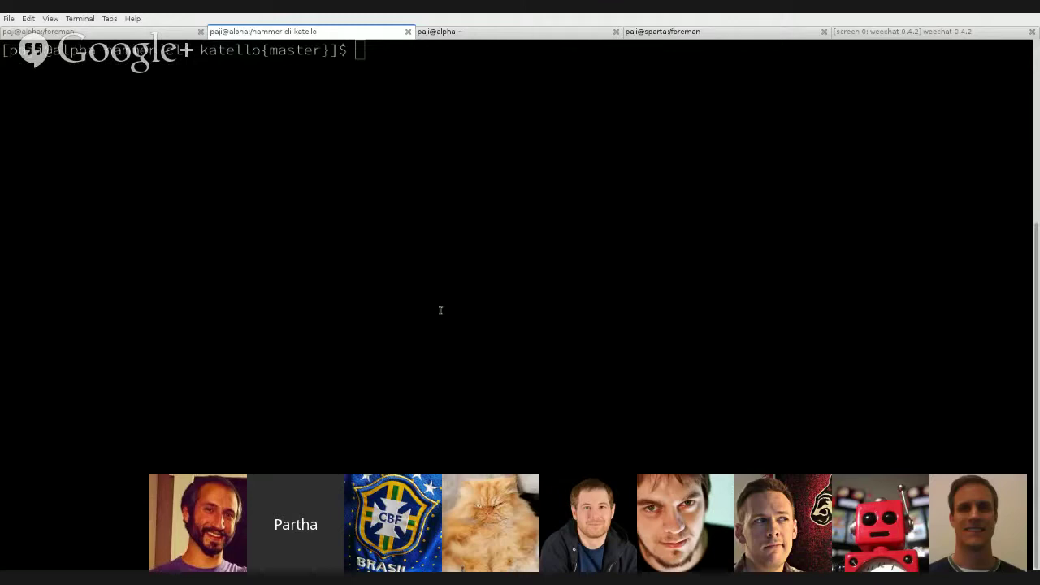
- List the available organizations with the command hammer organization list
click(297, 187)
text(h)
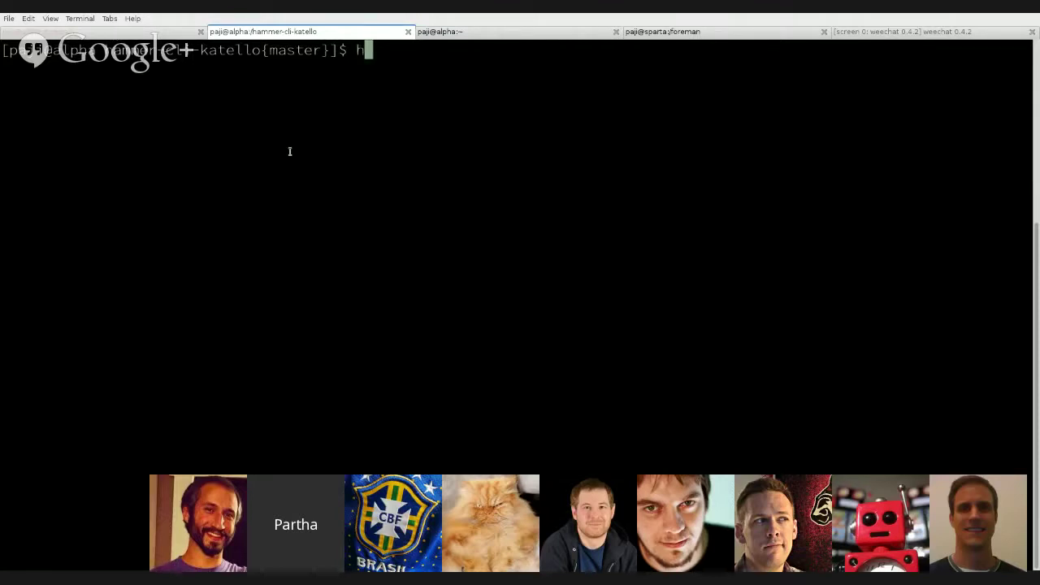
text(ammer organization list)
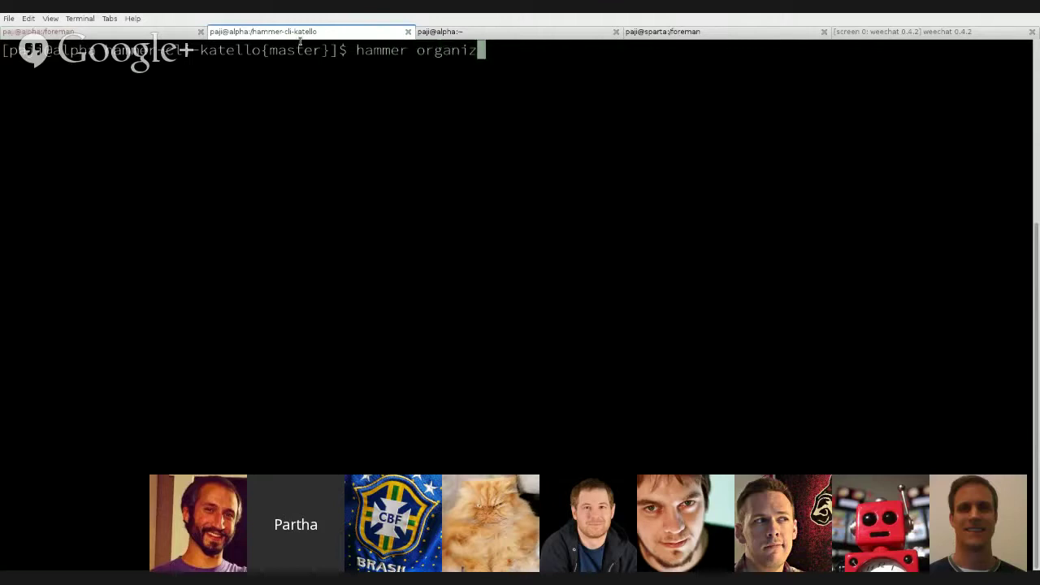
key(Return)
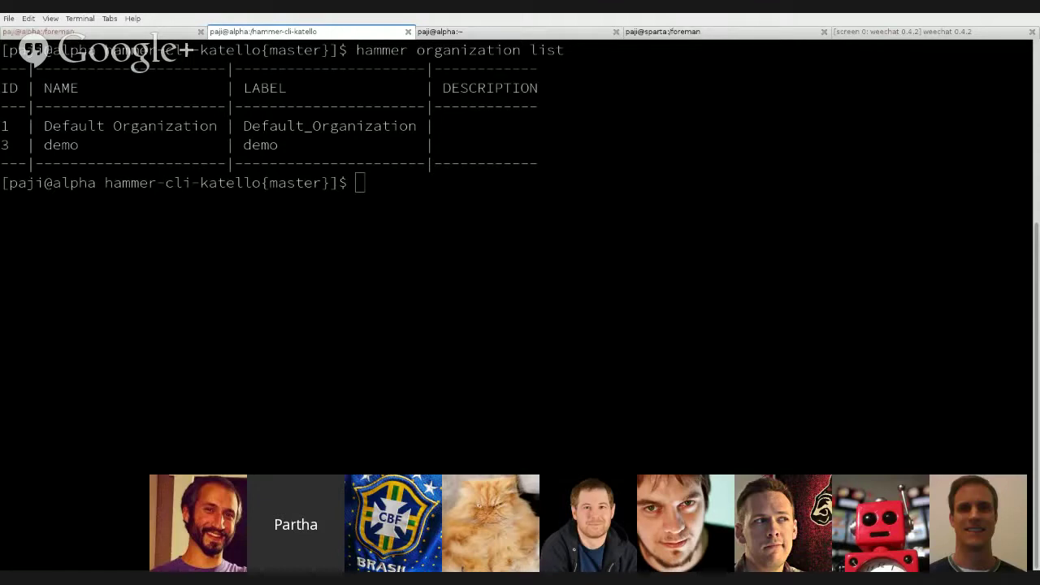
click(372, 53)
text(hammer repository create --name=fedora/ssh --url=https://registry.hub.docker.com --product=doker --organization-id=3 --content-type=docker)
key(Return)
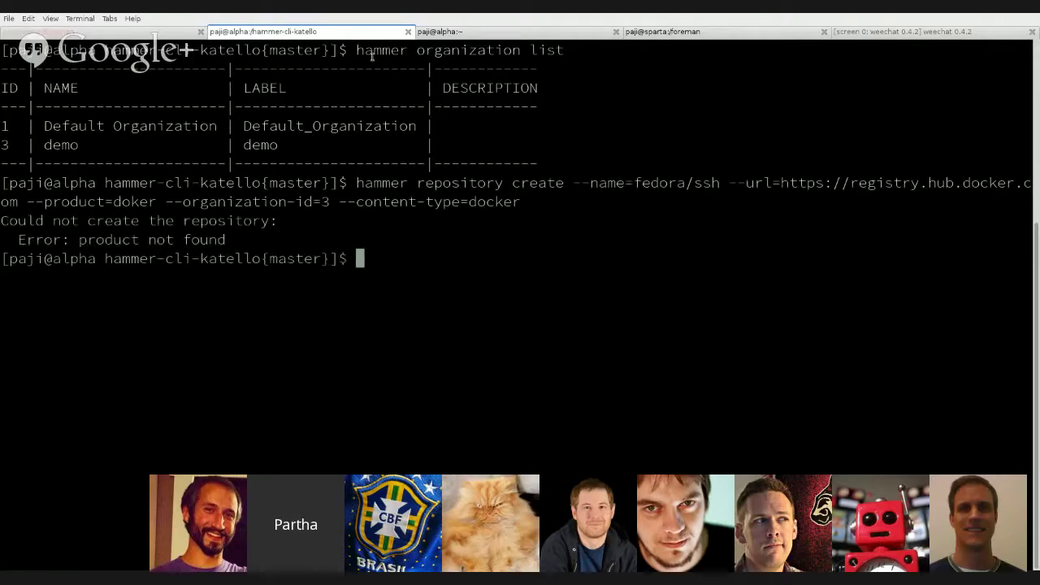
text(hammer )
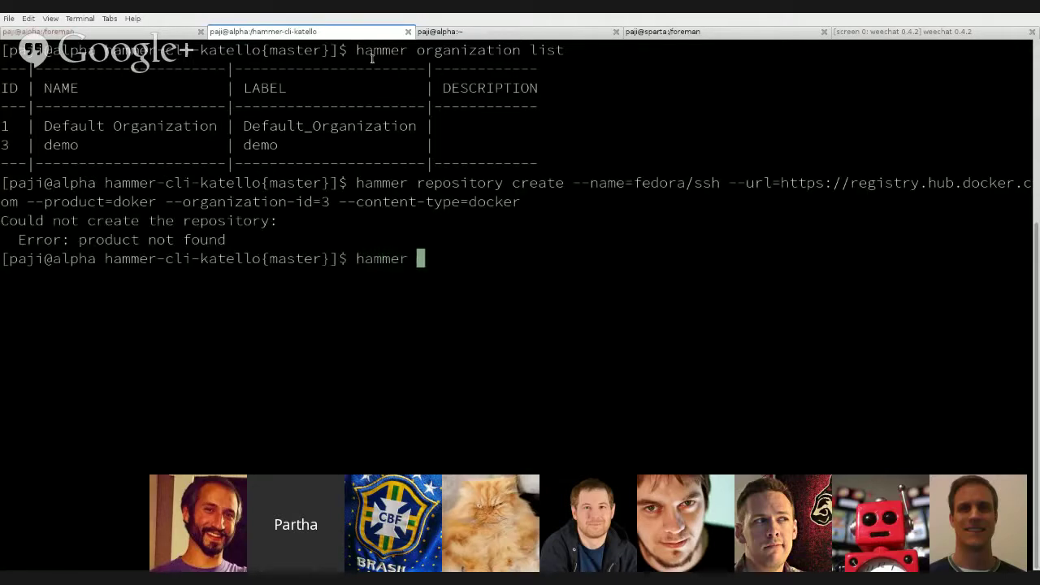
text(product )
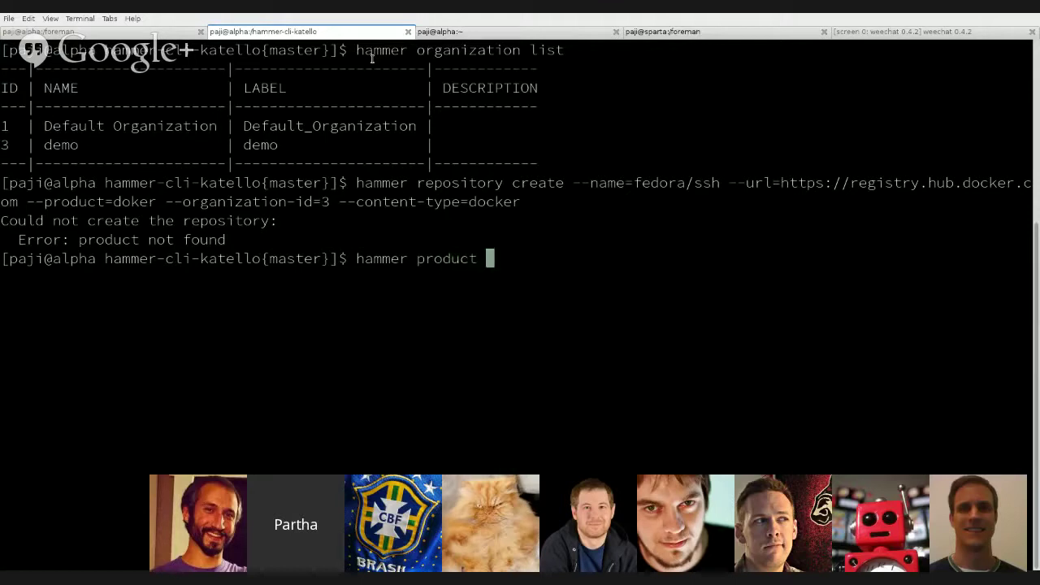
text(create --)
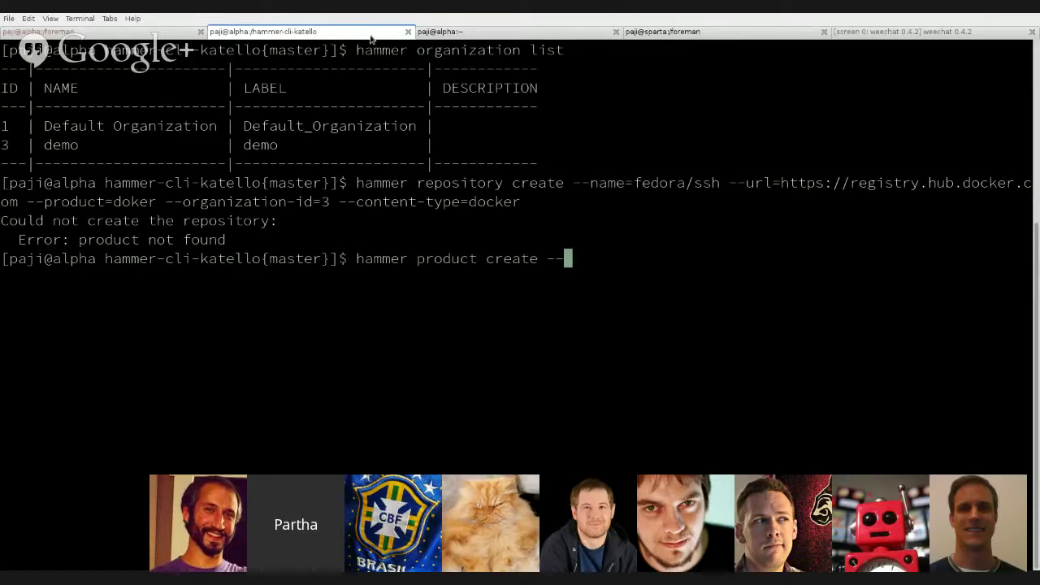
- Correct the product name to docker in the failed hammer repository create command for fedora/ssh and run it again
key(Up)
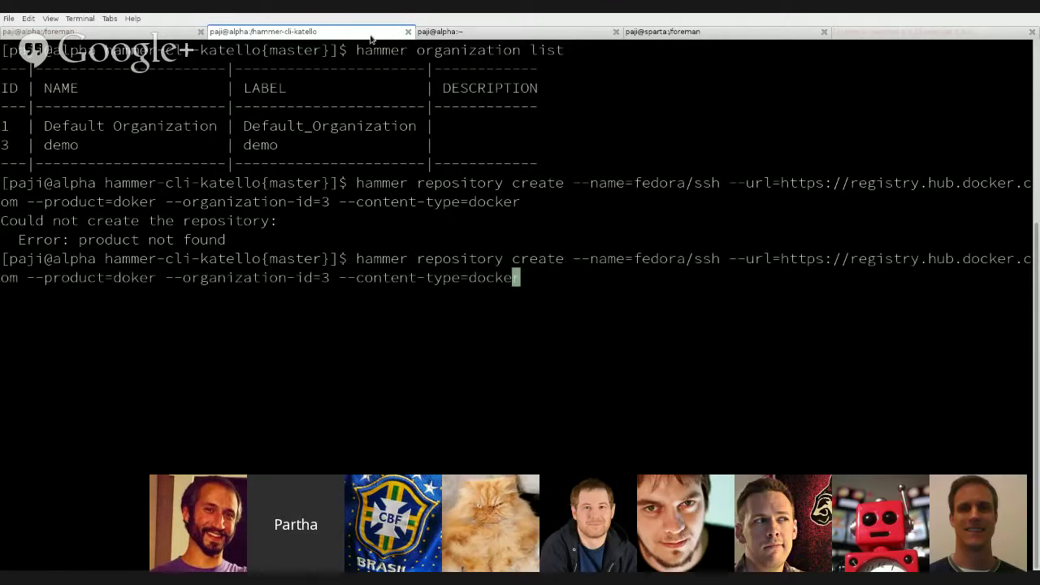
key(Left)
key(Left)
key(Left)
key(Left)
key(Left)
key(Left)
key(Left)
key(Left)
key(Left)
key(Left)
key(Left)
key(Left)
key(Left)
key(Left)
key(Left)
key(Left)
key(Left)
key(Left)
key(Left)
key(Left)
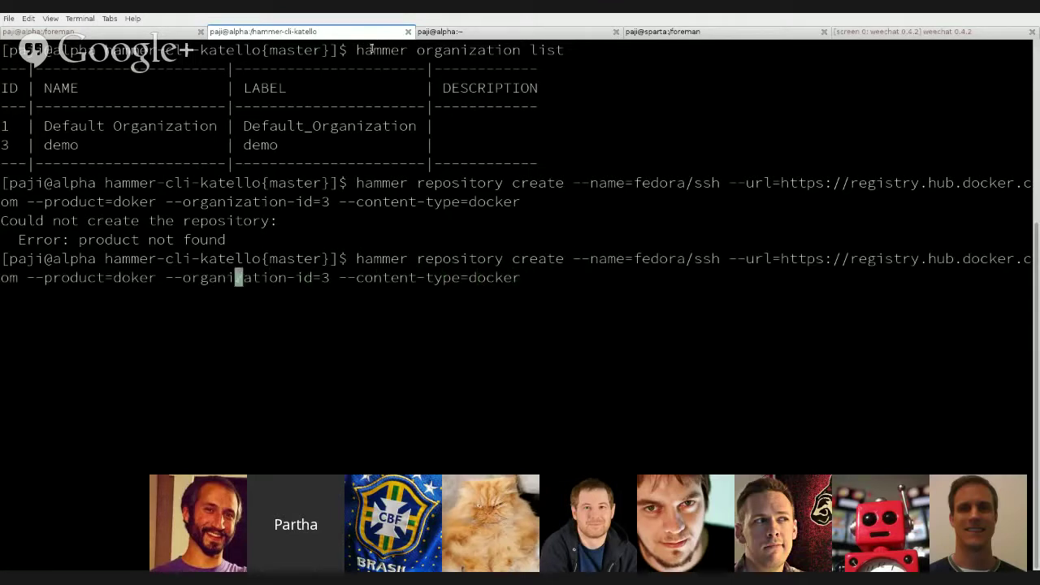
key(Left)
key(Left)
key(Left)
key(Left)
text(c)
key(Right)
key(Right)
key(Right)
key(Right)
key(Right)
key(Right)
key(Right)
key(Right)
key(Right)
key(Right)
key(Right)
key(Right)
key(Right)
key(Right)
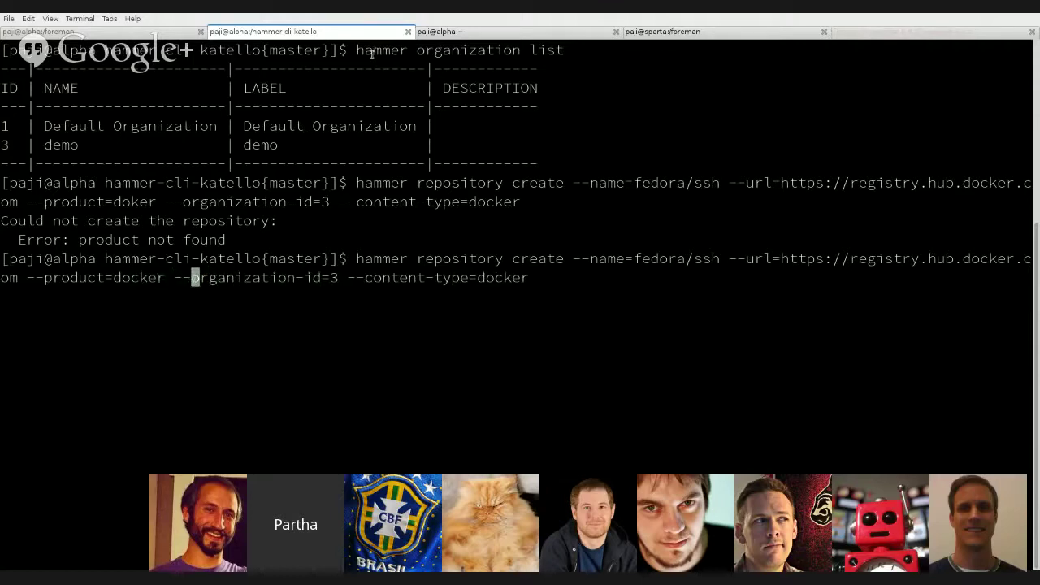
key(Right)
key(Right)
key(Right)
key(Right)
key(Right)
key(Right)
key(Right)
key(Right)
key(Right)
key(Right)
key(Right)
key(Right)
key(Right)
key(Right)
key(Right)
key(Right)
key(Right)
key(Right)
key(Right)
key(Right)
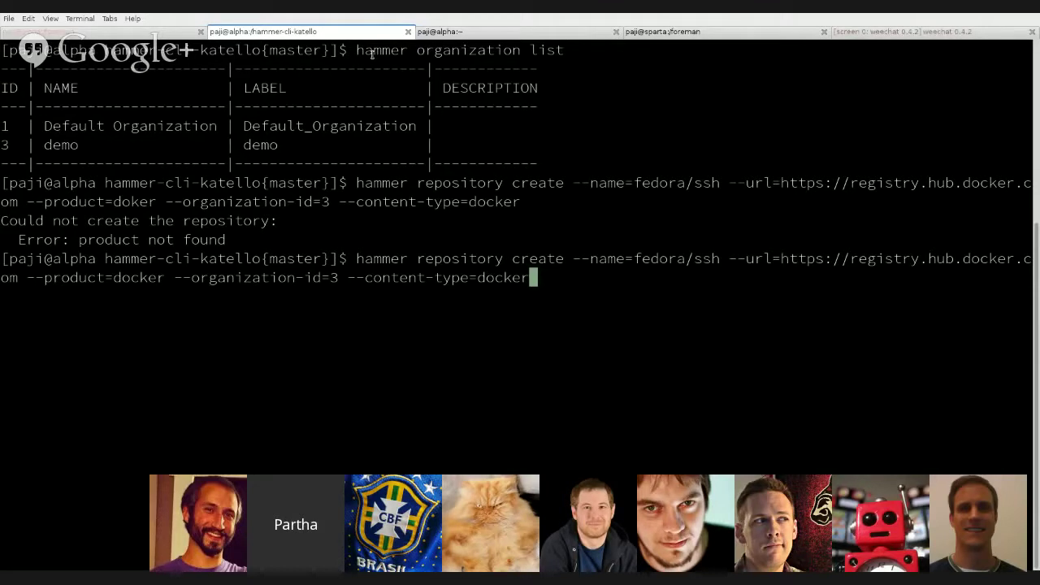
key(Return)
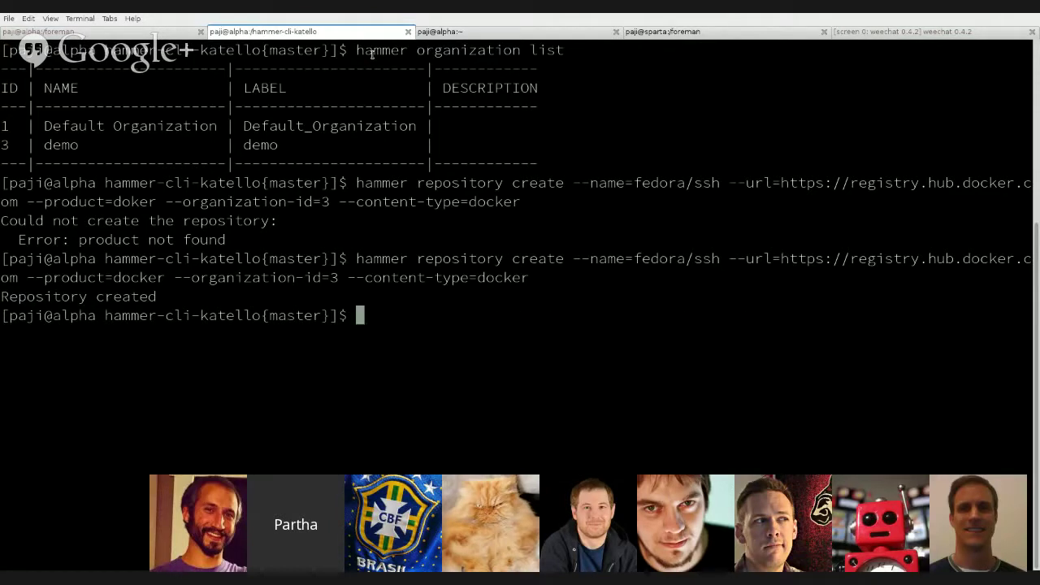
text(hammer --)
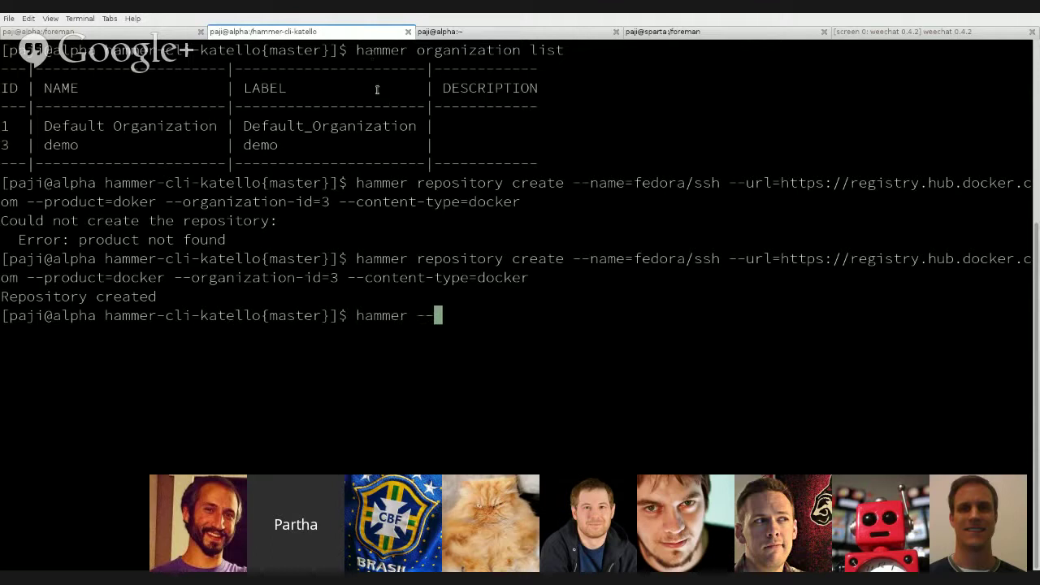
key(BackSpace)
key(BackSpace)
text(re)
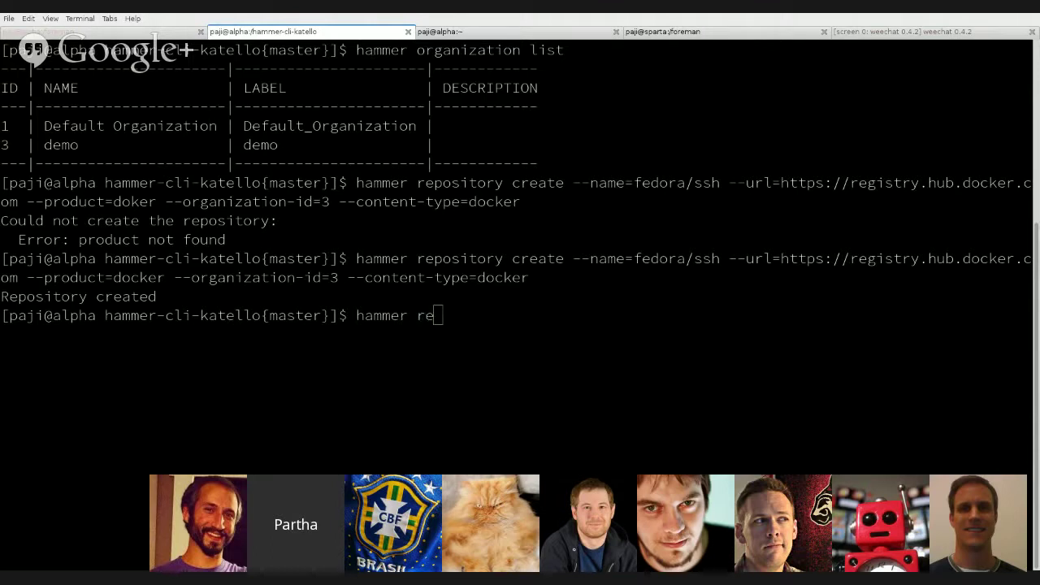
key(BackSpace)
key(BackSpace)
key(BackSpace)
key(BackSpace)
key(BackSpace)
key(BackSpace)
key(BackSpace)
key(BackSpace)
key(BackSpace)
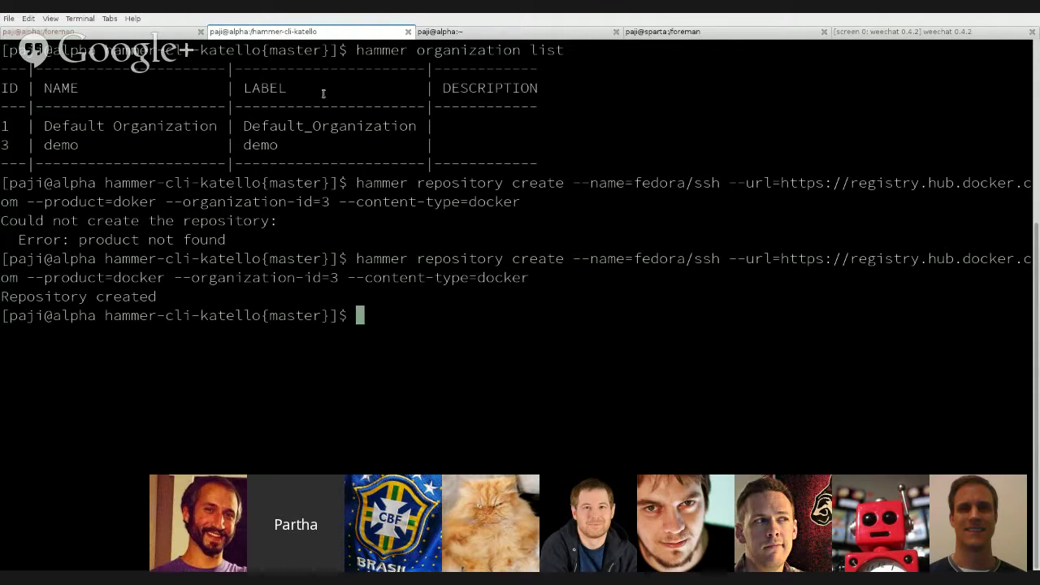
- List the repositories of content type docker in organization ID 3 with hammer repository list
text(hammer repository list --content-type=docker --organization-id=3)
key(Return)
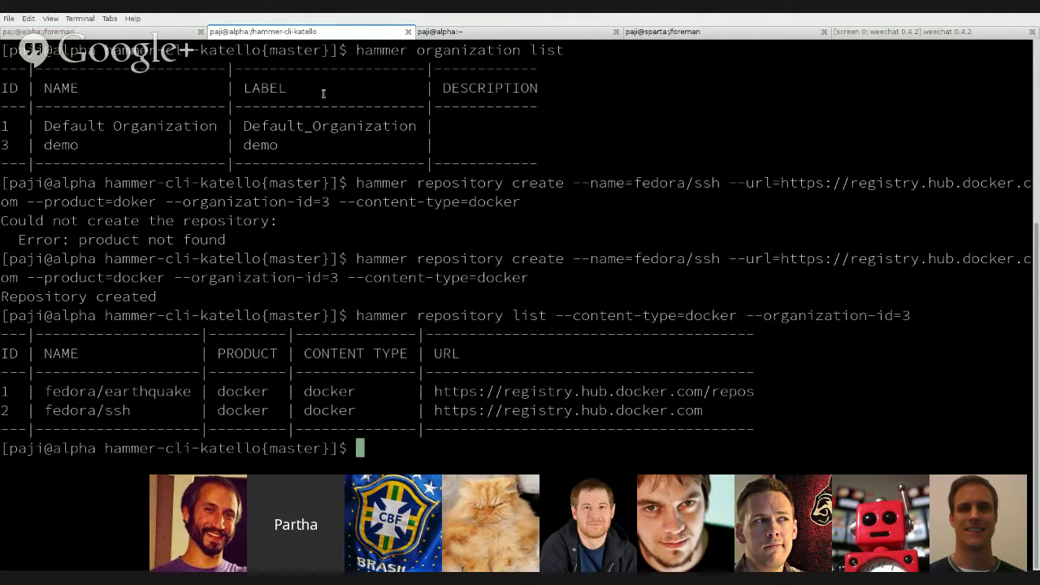
key(Up)
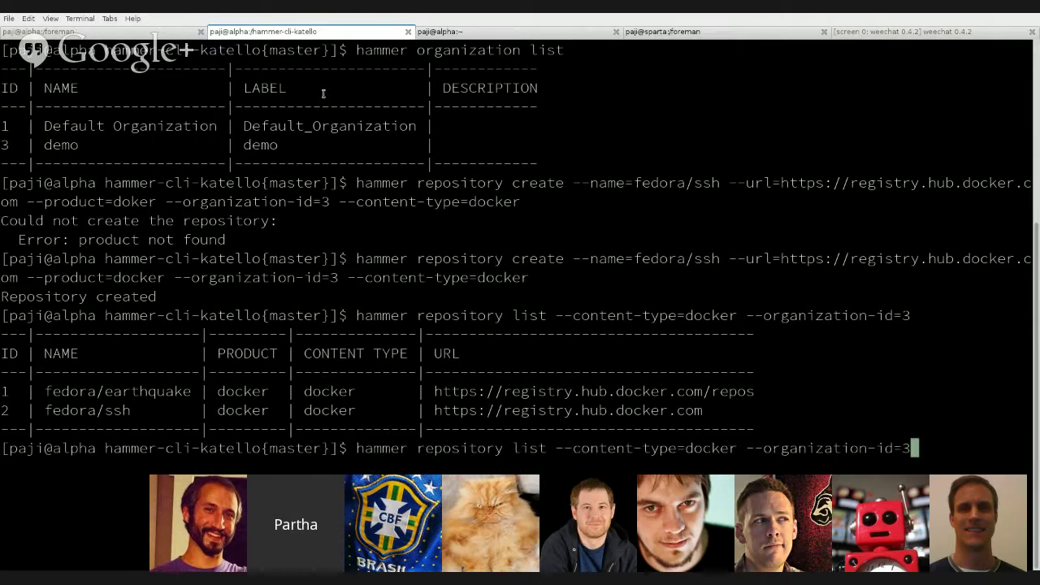
key(Down)
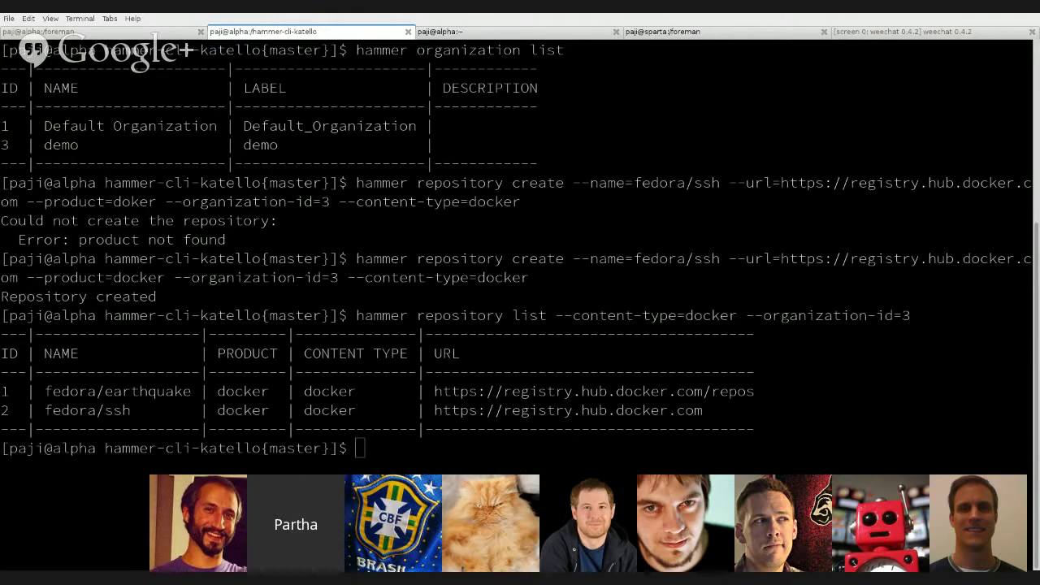
- Synchronize the fedora/ssh repository with the command hammer repository synchronize --id=2
click(324, 93)
text(hammer repositori)
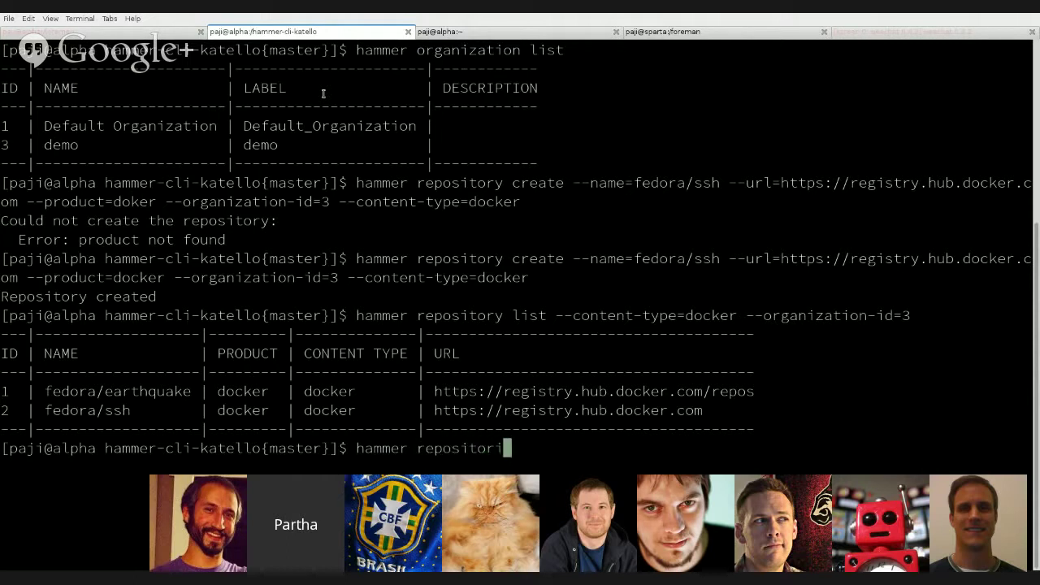
key(BackSpace)
text(y synch)
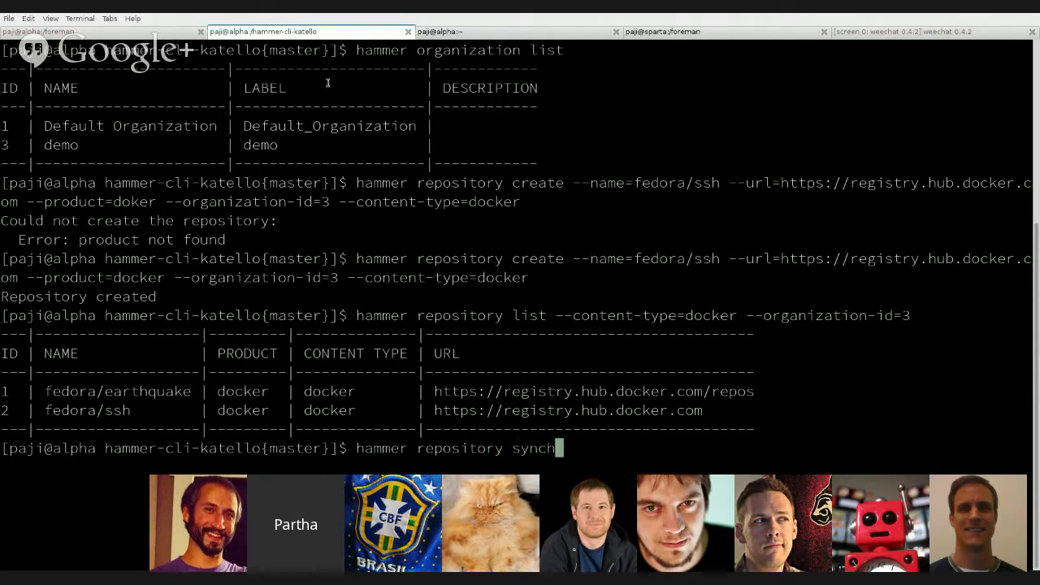
text(ronize --id)
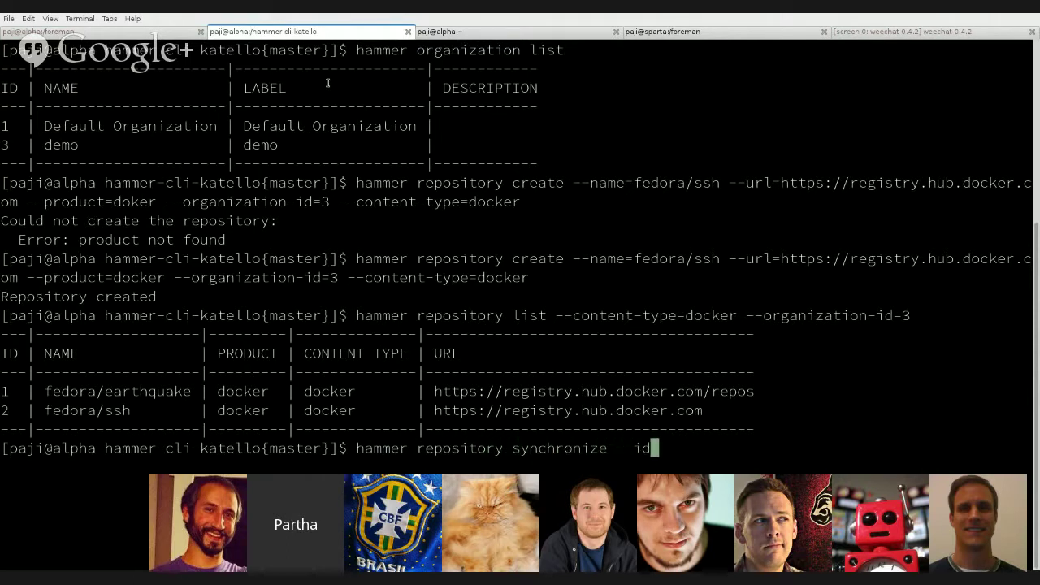
text(=2)
key(Return)
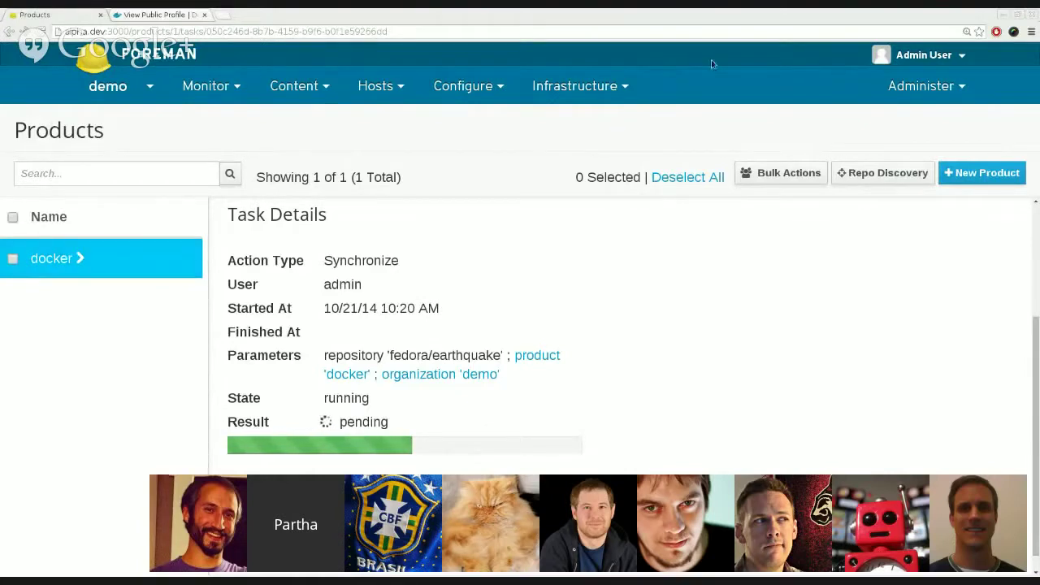
- In the Foreman web UI, open the Red Hat Subscriptions of the demo organization and go to managing the manifest
click(574, 85)
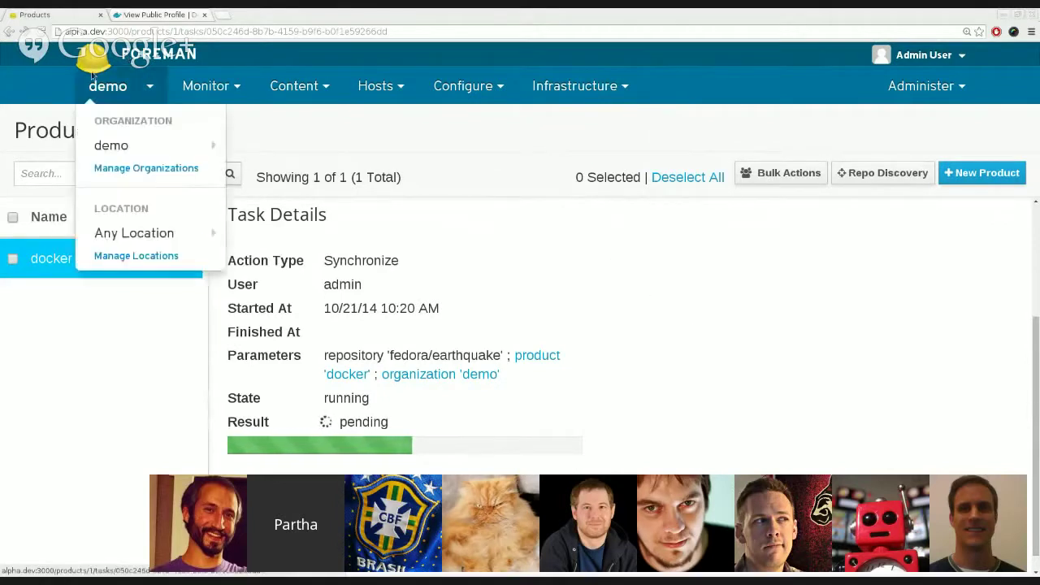
mouse_move(184, 95)
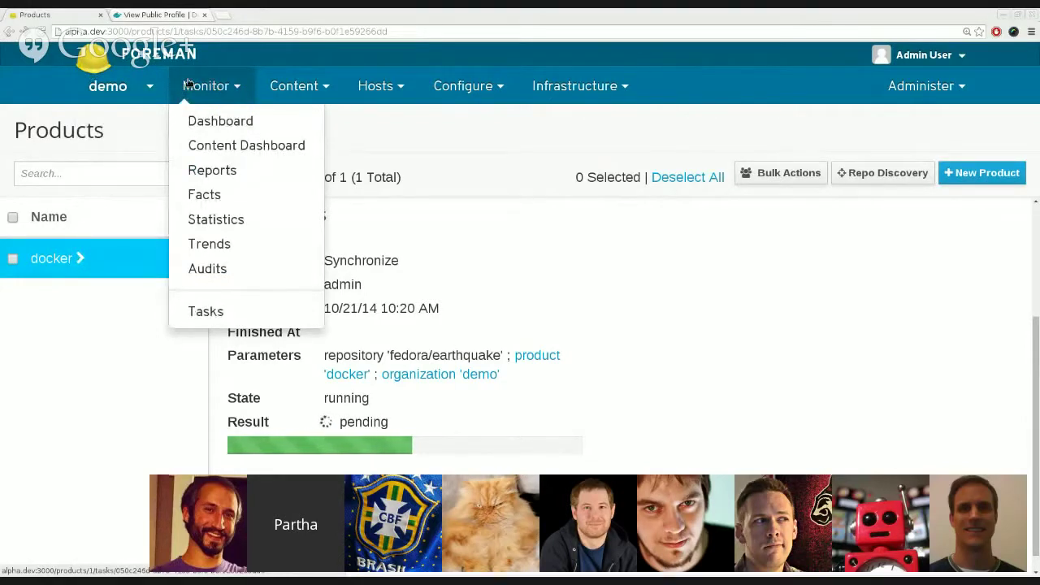
mouse_move(265, 70)
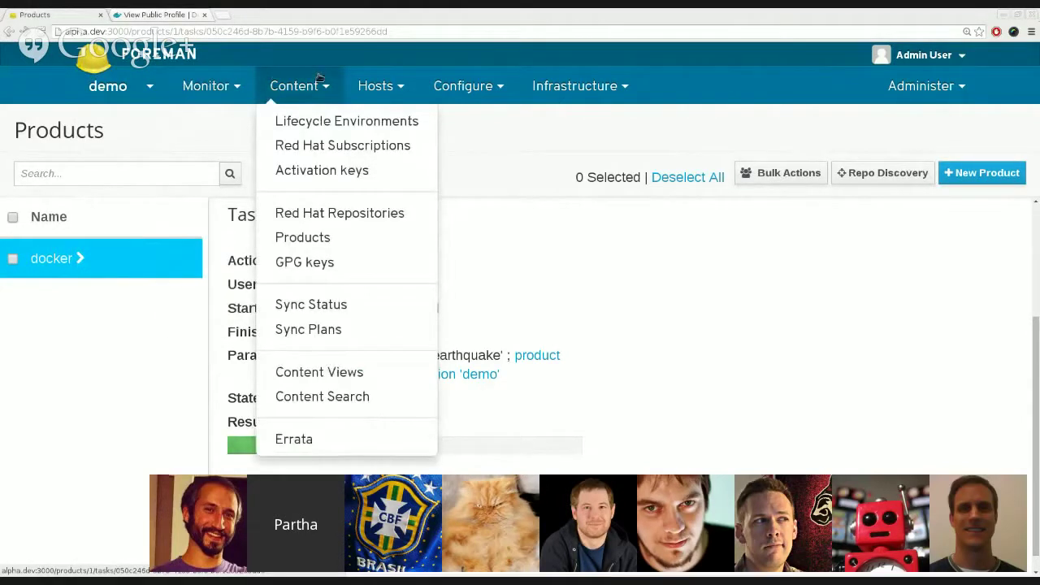
click(346, 149)
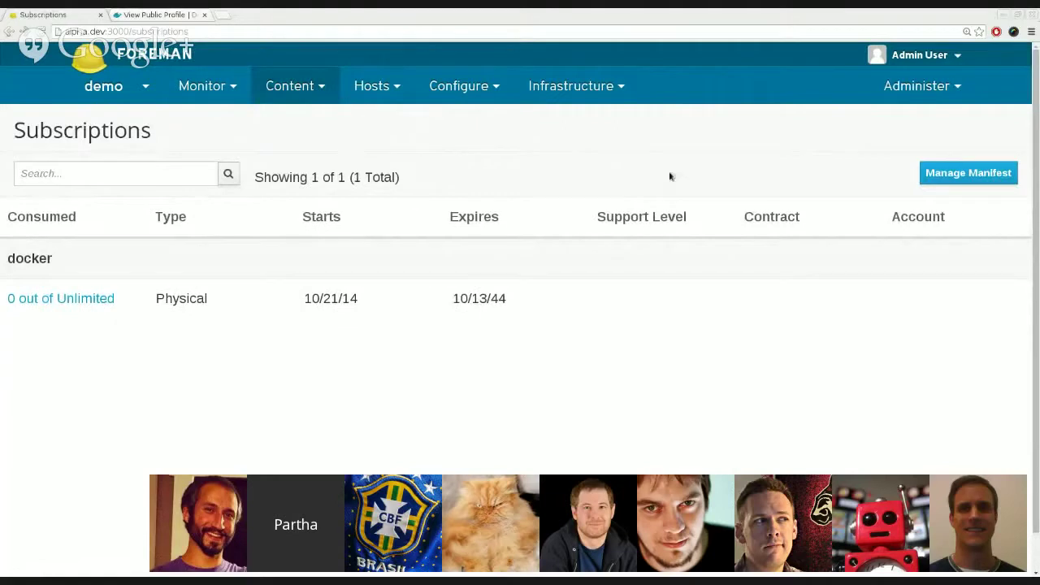
click(939, 172)
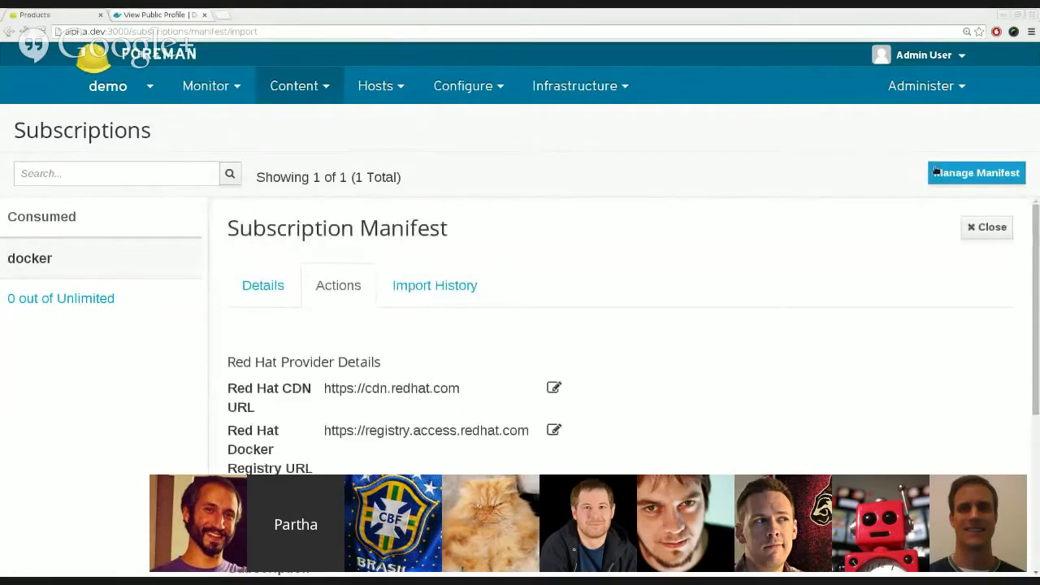
- Choose a new subscription manifest file and upload it to the demo organization
scroll(685, 379, down, 2)
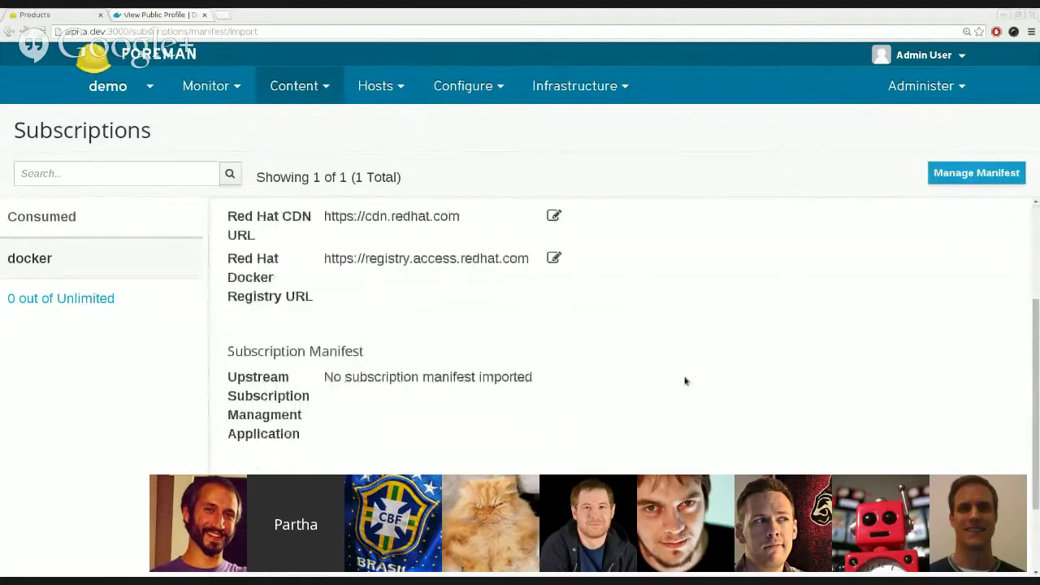
scroll(685, 380, down, 1)
click(304, 461)
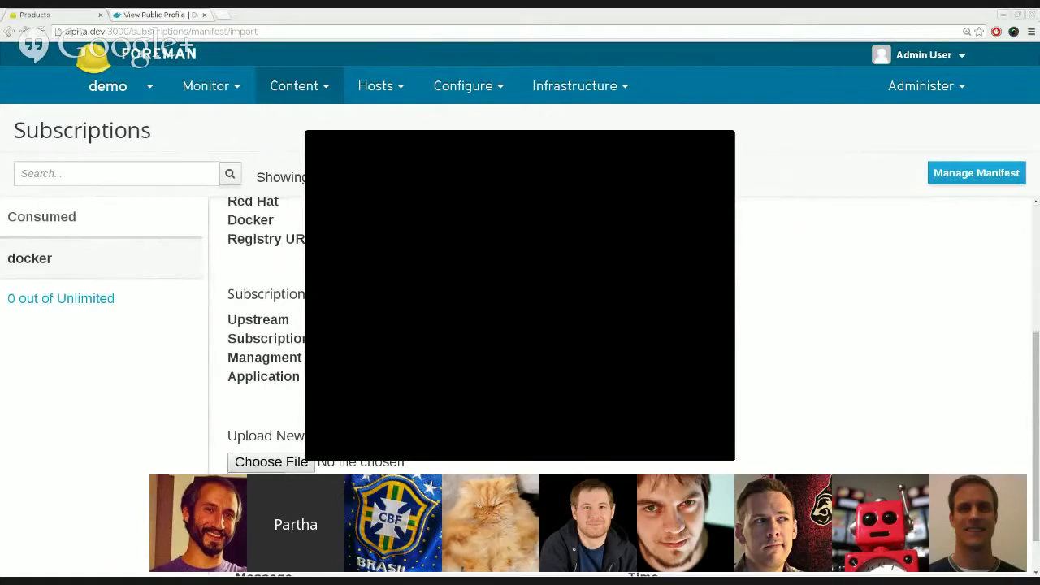
click(690, 452)
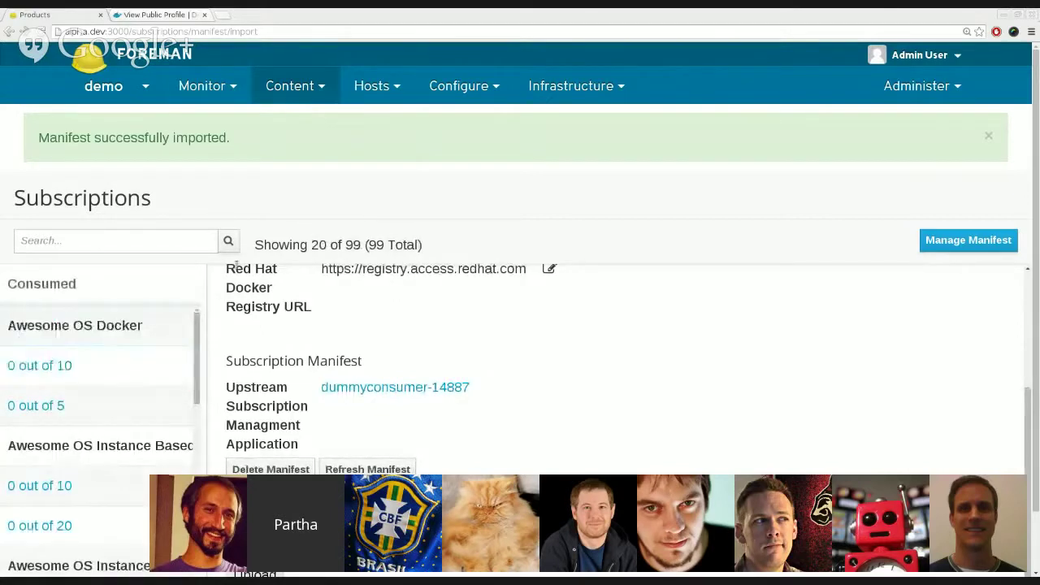
- Look through the list of imported subscriptions, and open the Red Hat Repositories page
scroll(161, 347, down, 2)
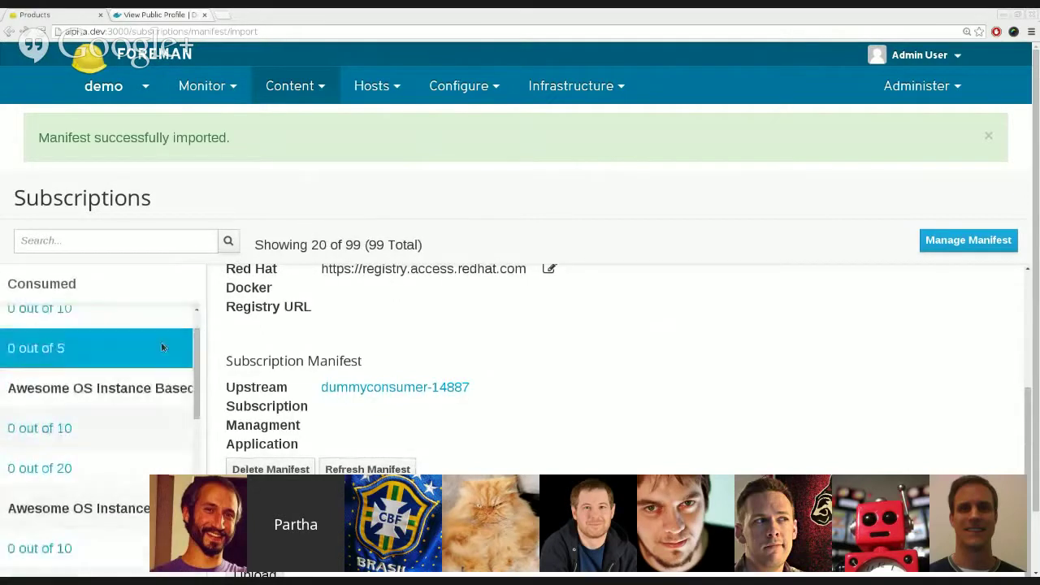
scroll(161, 347, down, 1)
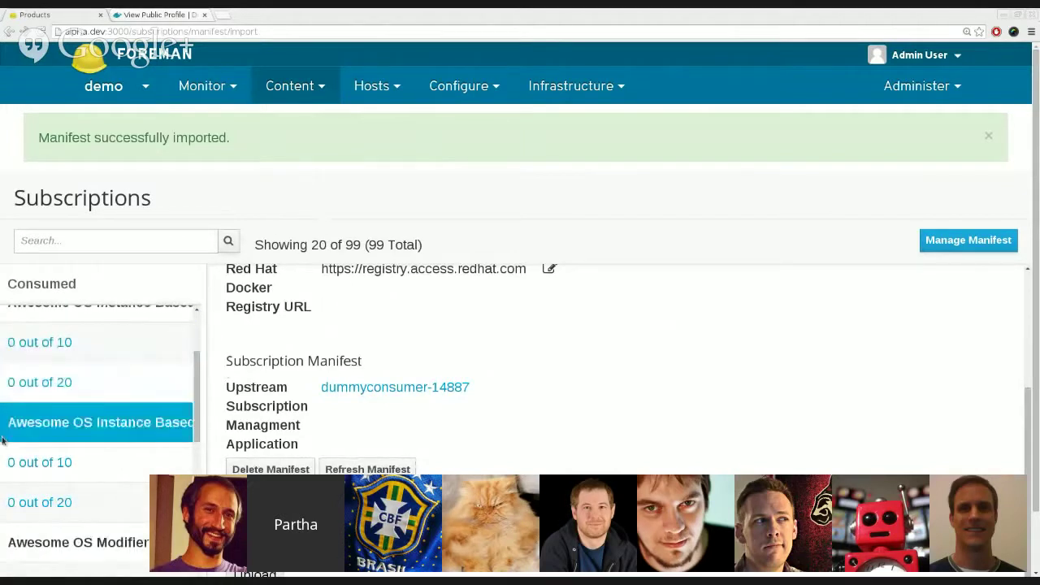
scroll(23, 392, down, 6)
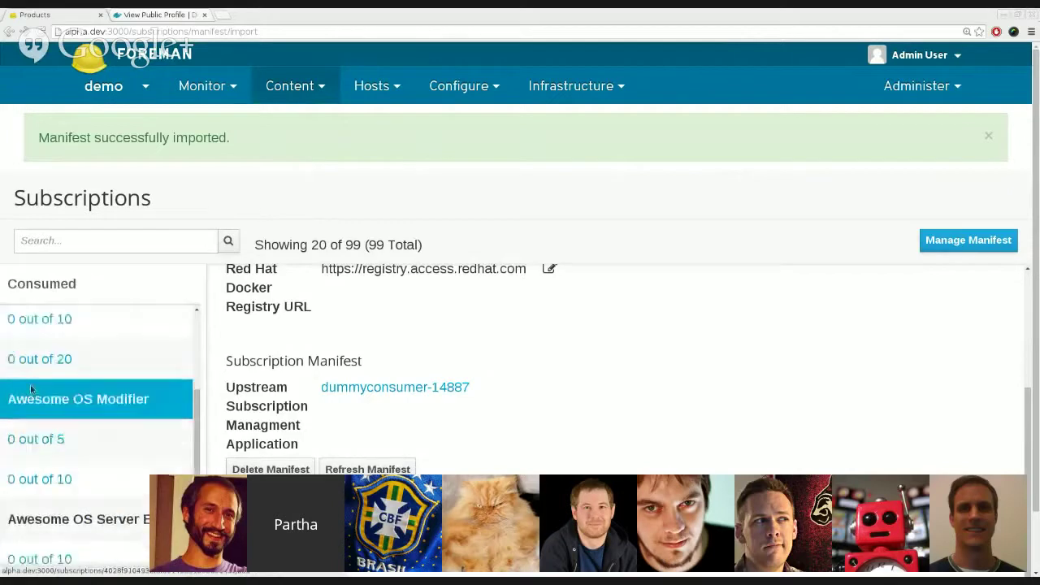
scroll(31, 385, down, 5)
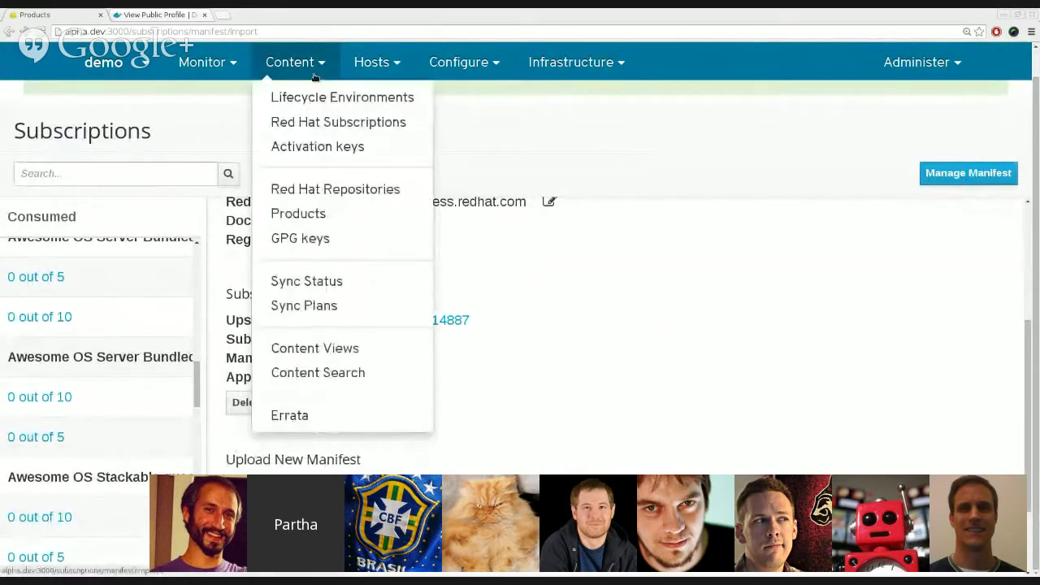
click(301, 195)
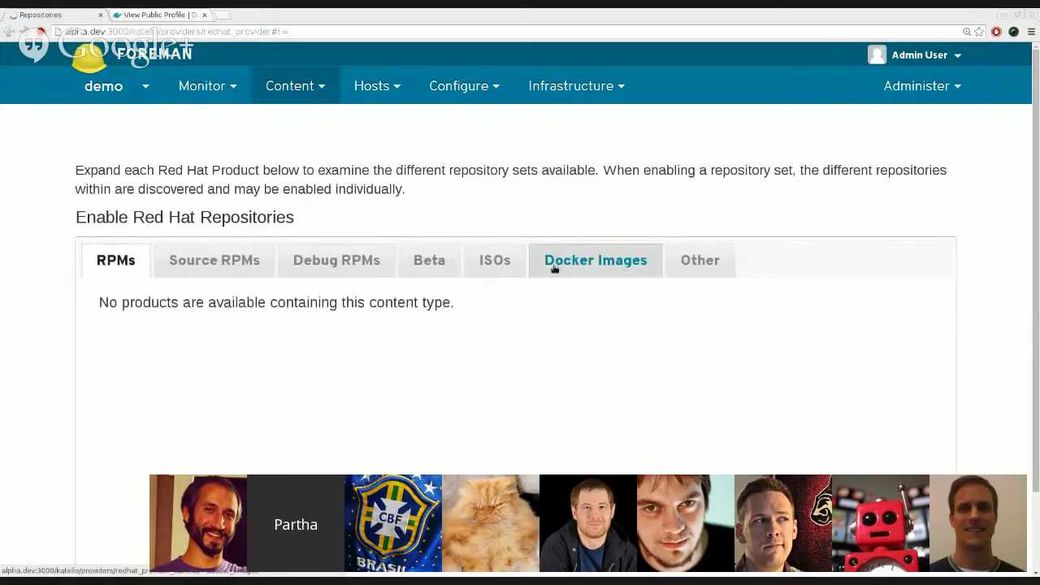
- Enable the awesomeos-docker-images repository among the Docker images of the Awesome OS Docker Bits product
click(562, 258)
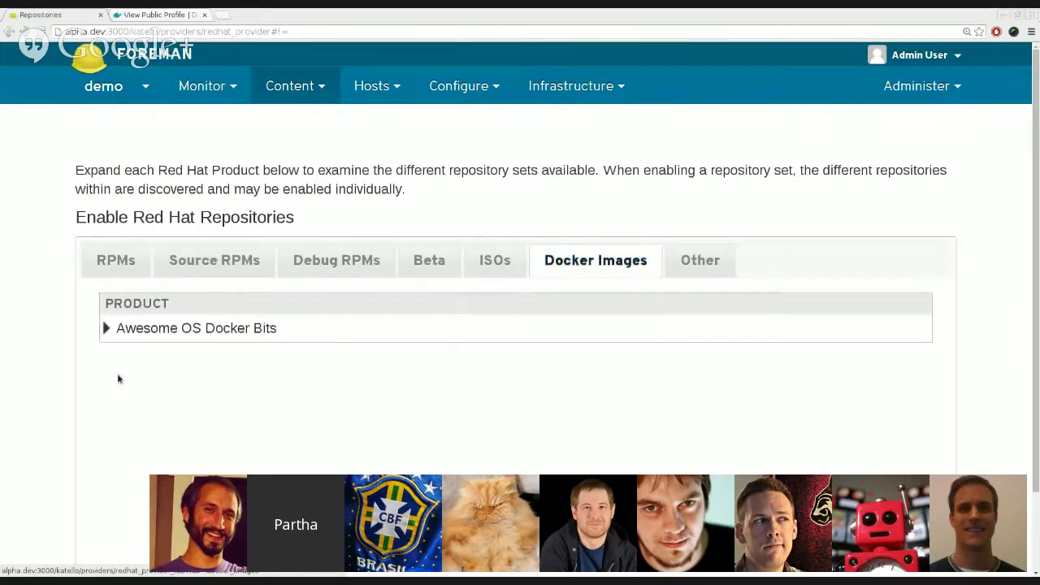
click(107, 329)
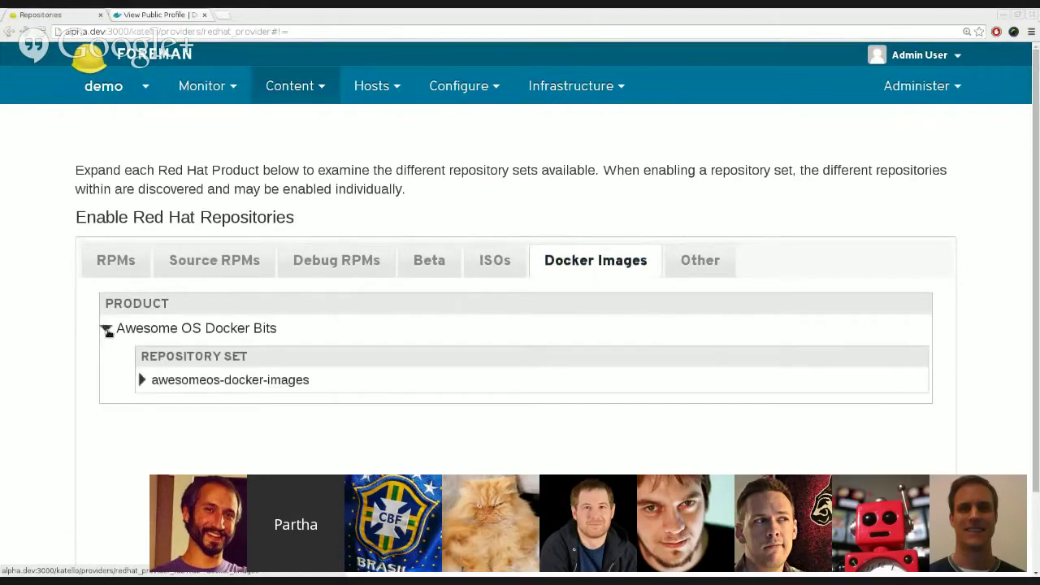
click(141, 380)
scroll(274, 376, down, 1)
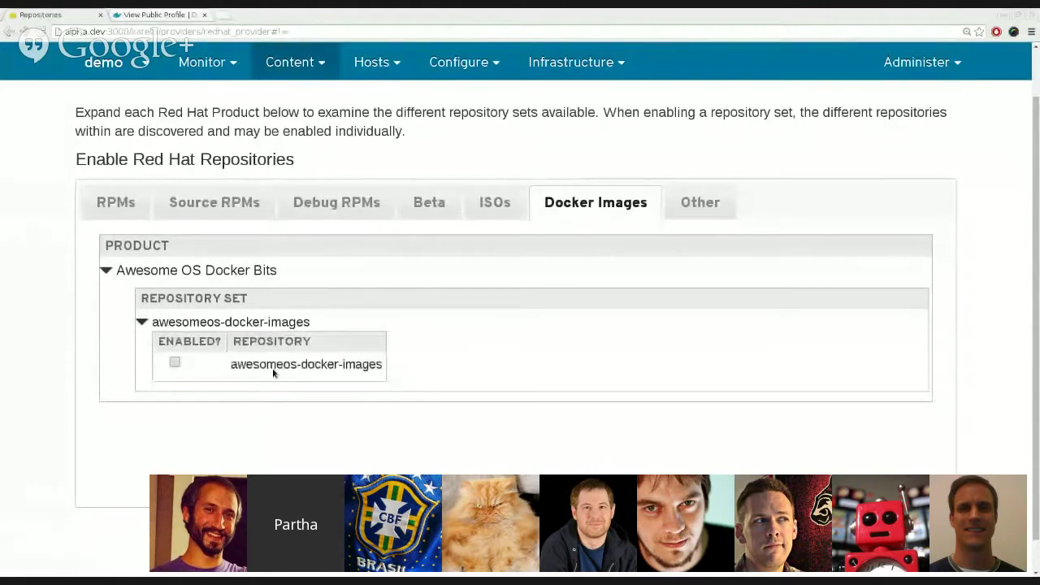
click(175, 363)
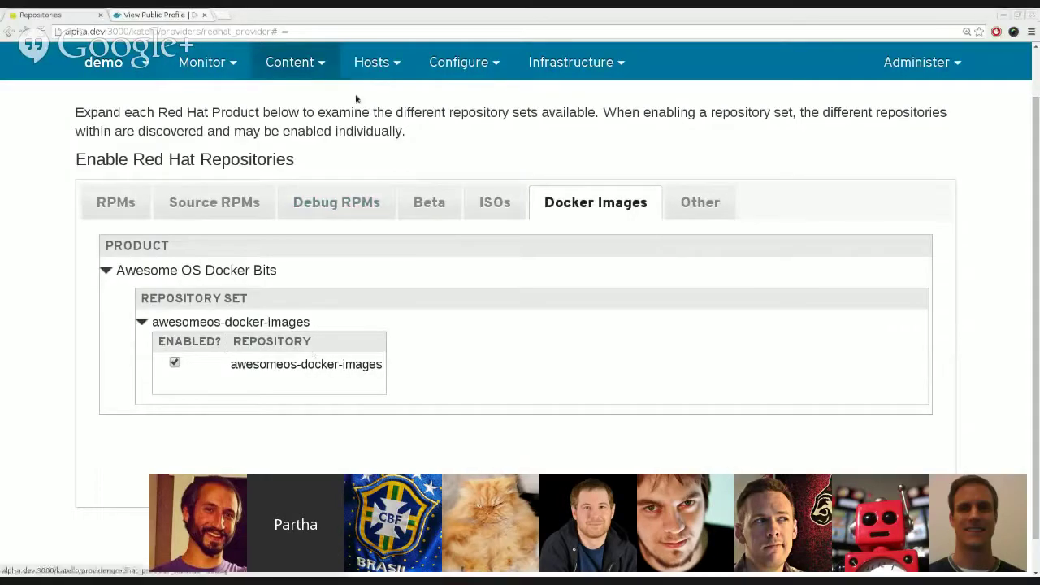
- Open the Awesome OS Docker Bits product from the Products list and view the details of its awesomeos-docker-images repository
click(289, 62)
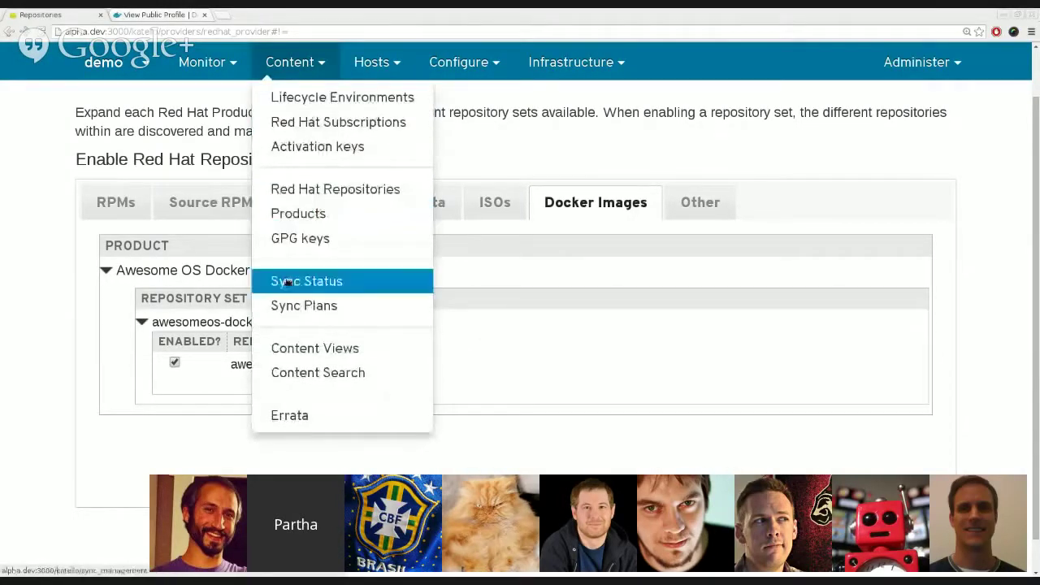
click(294, 216)
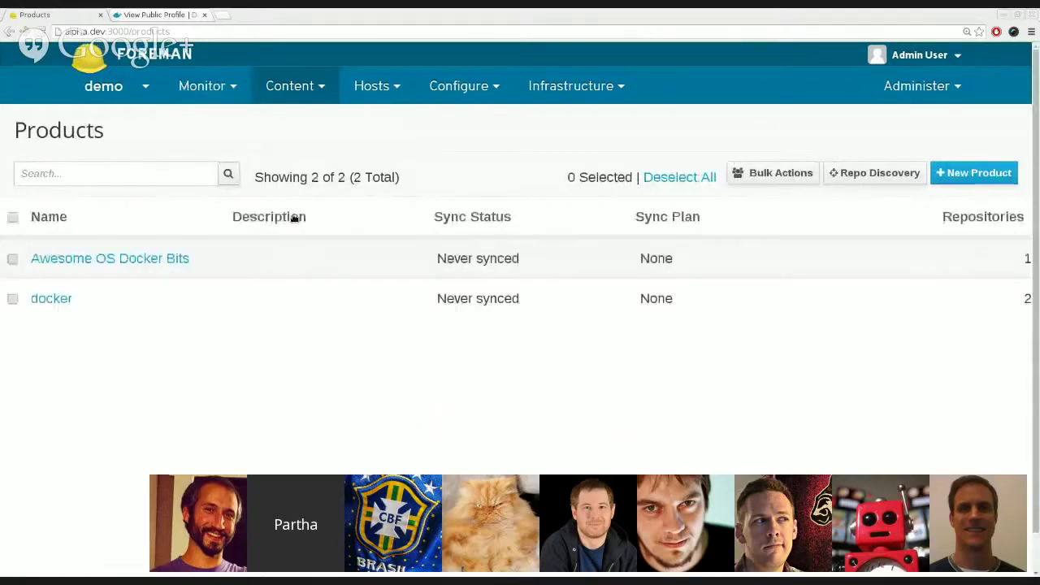
click(46, 263)
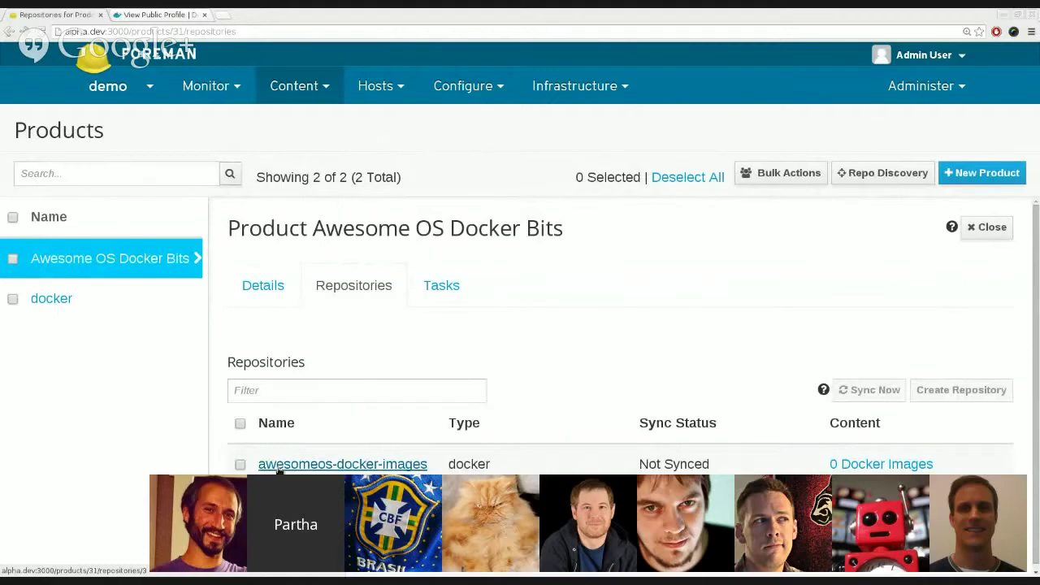
click(279, 467)
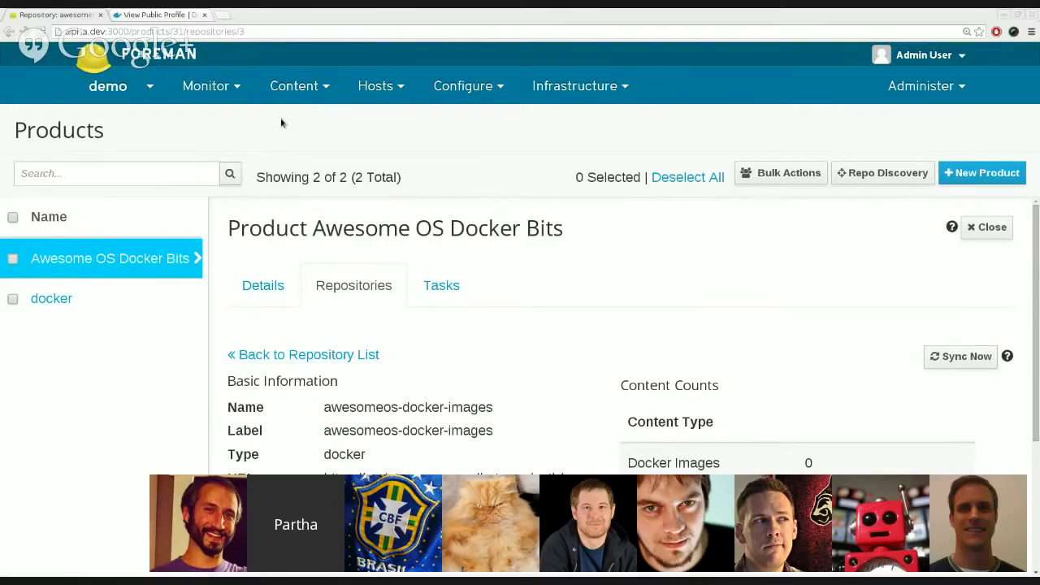
mouse_move(286, 96)
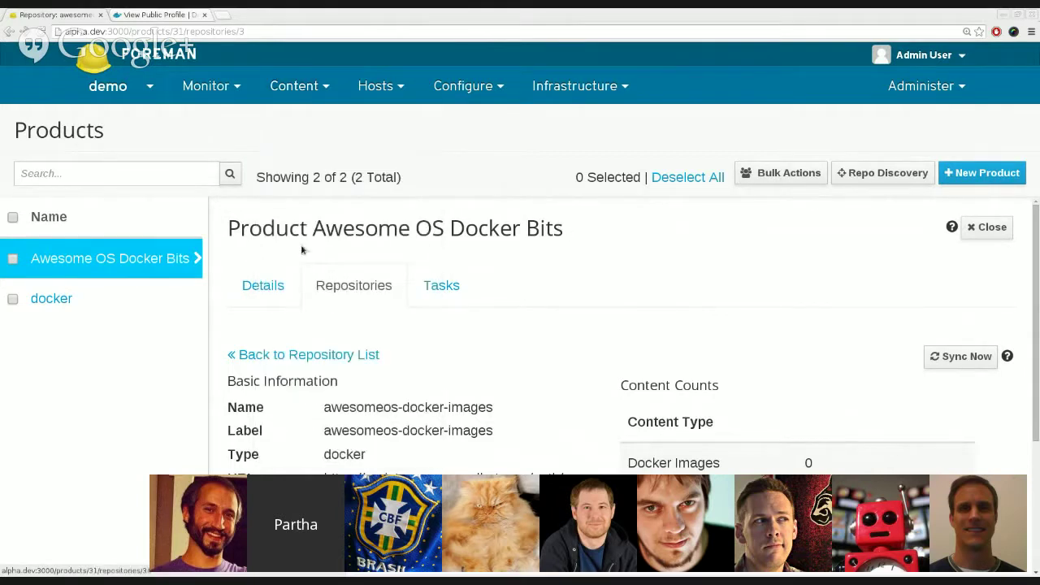
- Open the fedora/earthquake repository of the docker product and examine its details and Docker image count
click(56, 306)
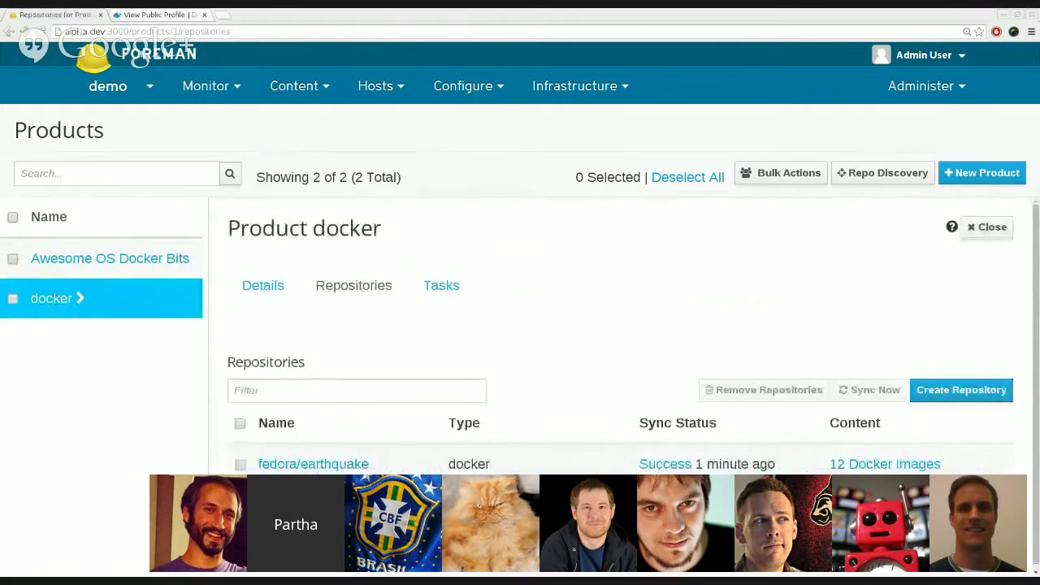
click(307, 464)
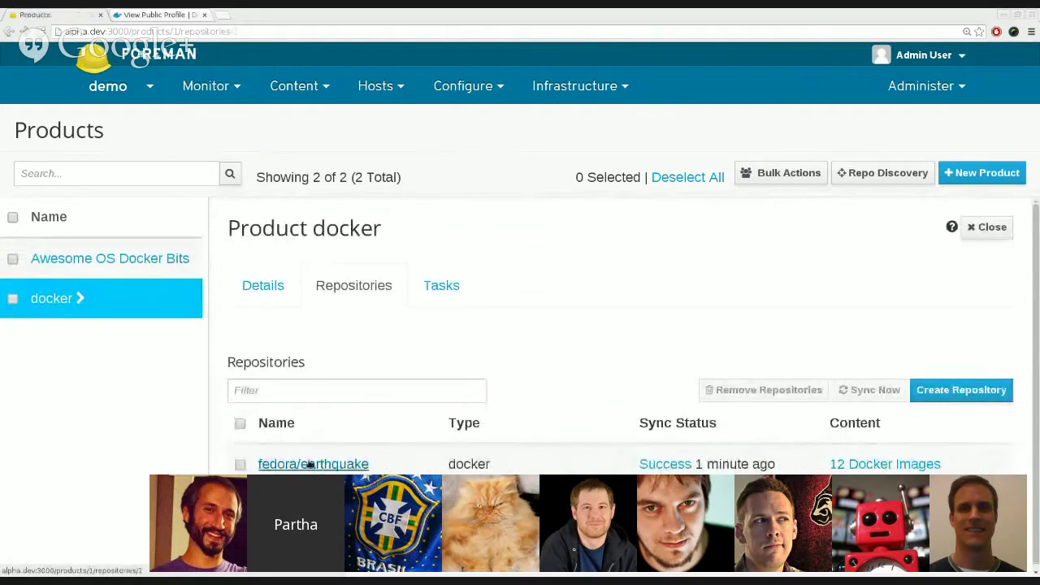
scroll(307, 423, down, 4)
scroll(307, 423, up, 3)
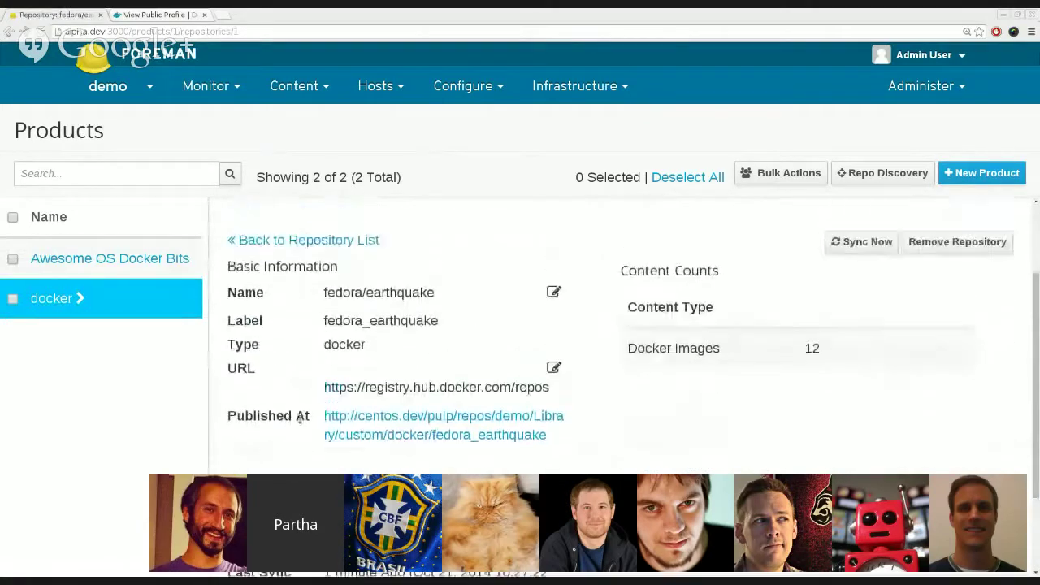
drag(826, 434, 772, 432)
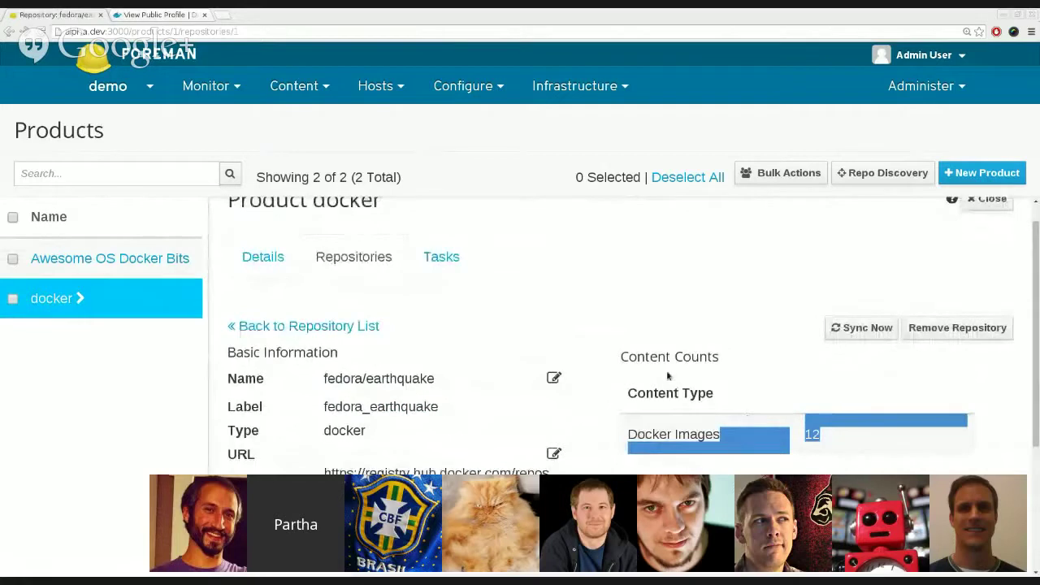
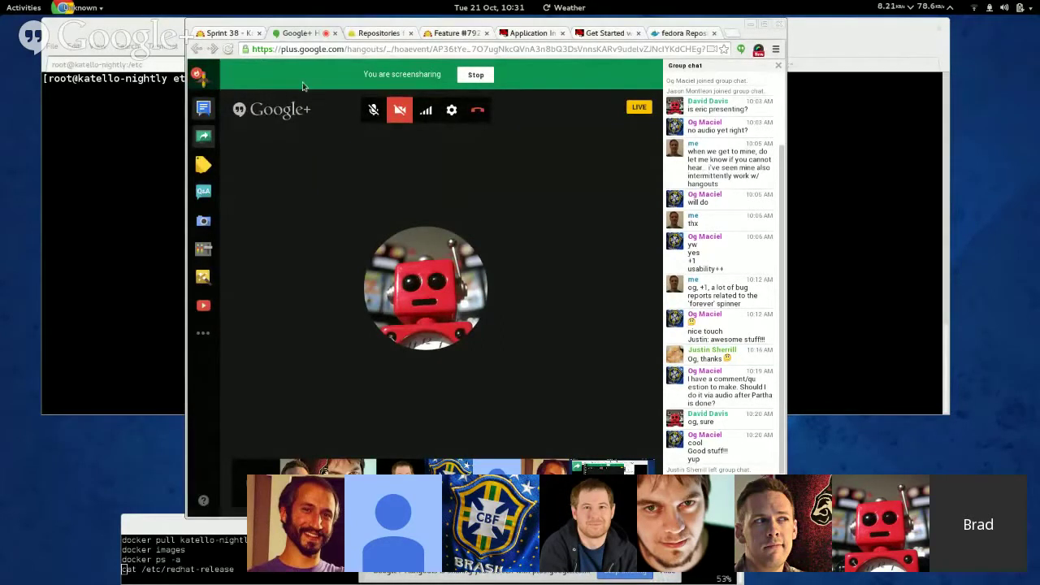
- Switch to the terminal on katello-nightly and list the installed Docker packages with rpm -qa|grep docker
click(152, 146)
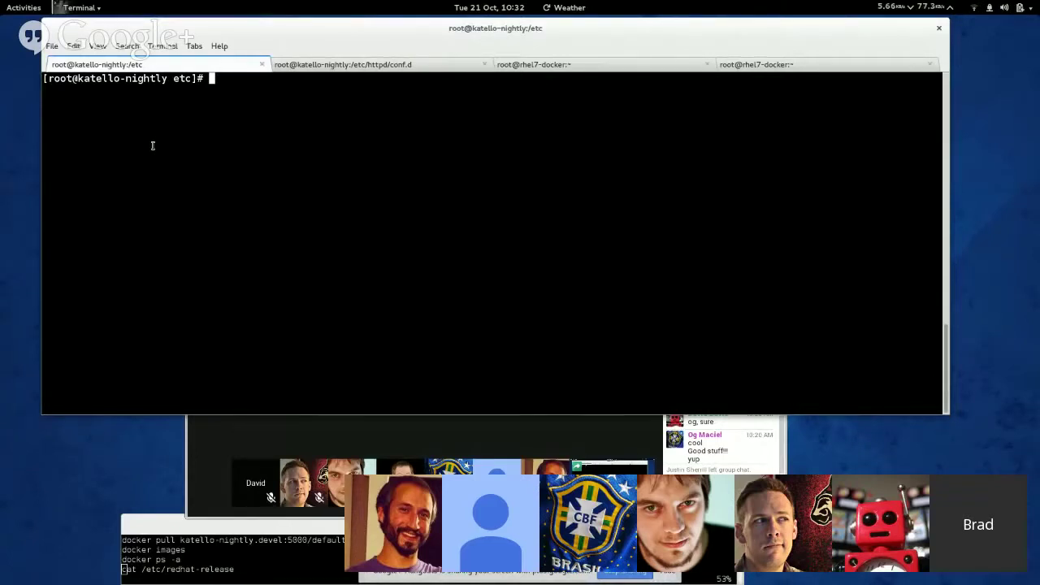
text(rpm -qa|grep docker)
key(Return)
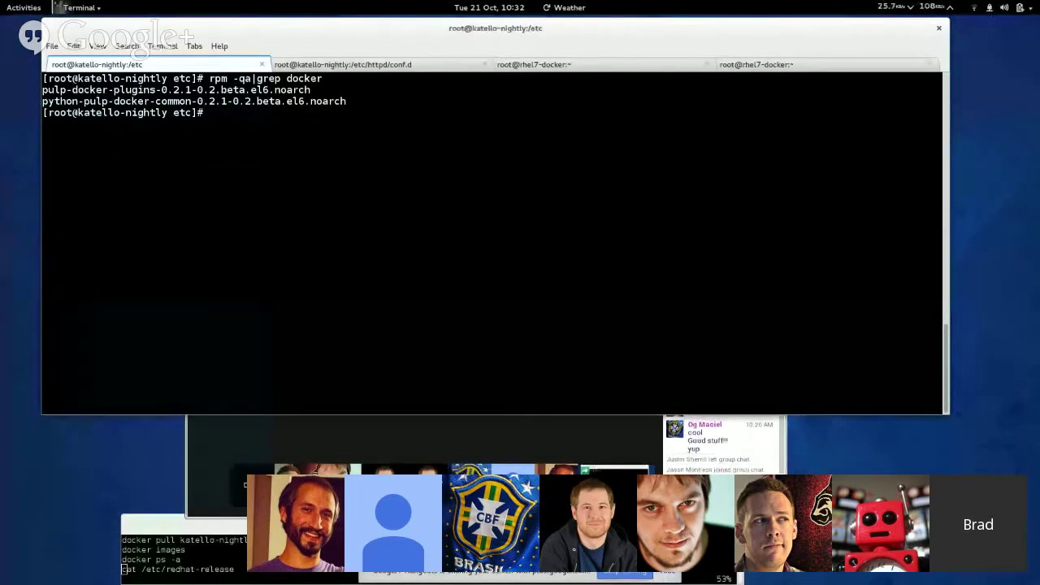
- Print the Crane configuration file with cat /etc/crane.conf
text(cat /e)
key(Tab)
text(cra)
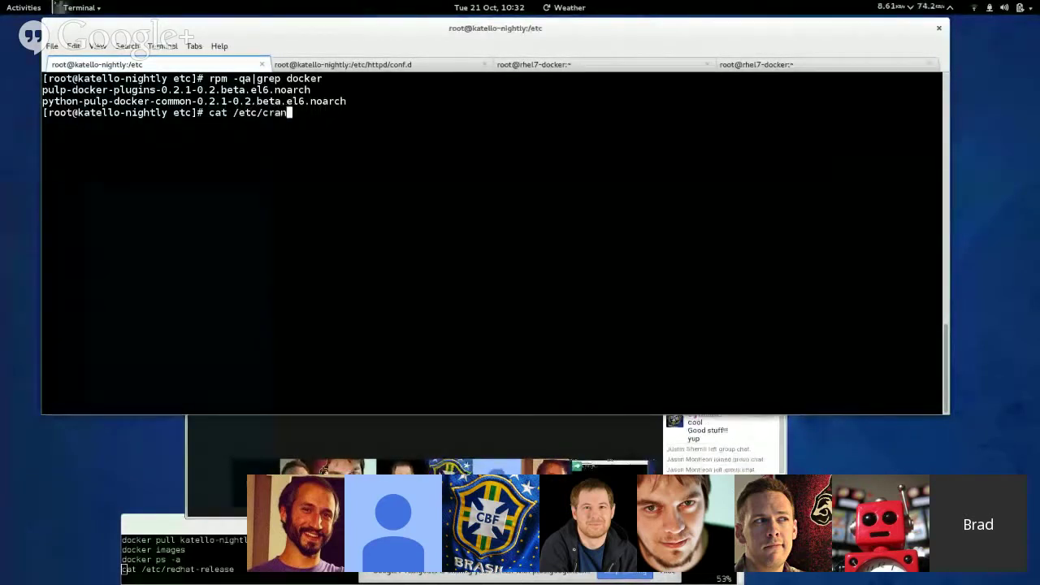
key(Tab)
key(Return)
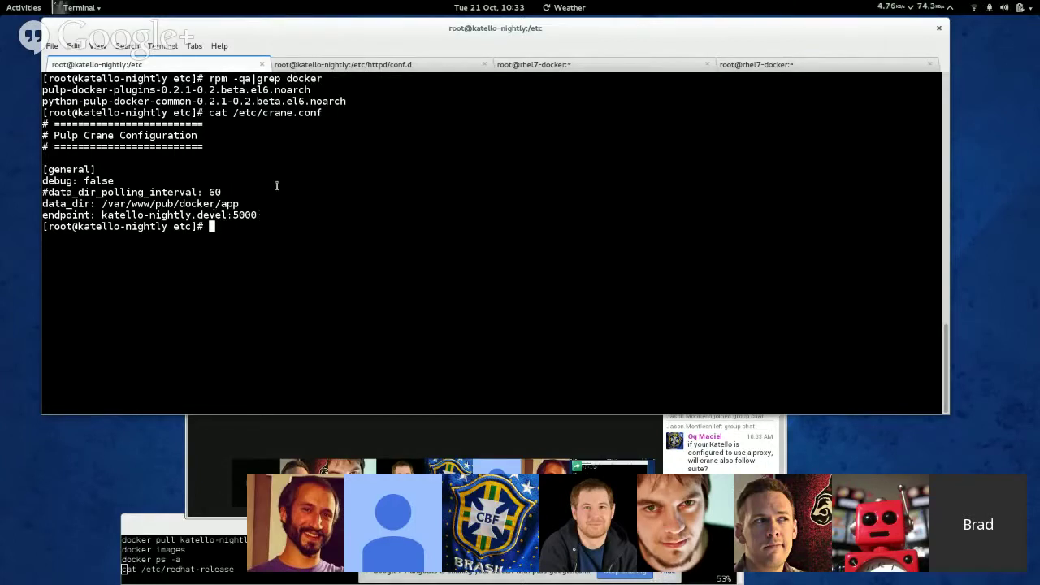
- In the terminal session for /etc/httpd/conf.d, print the working directory and open 03-crane.conf in vim
click(332, 67)
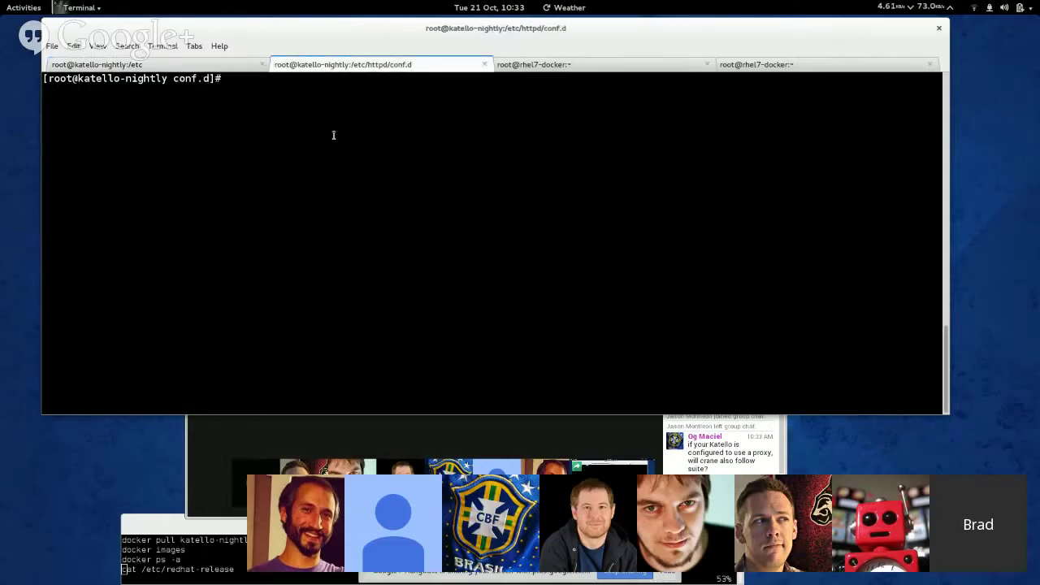
text(pwd)
key(Return)
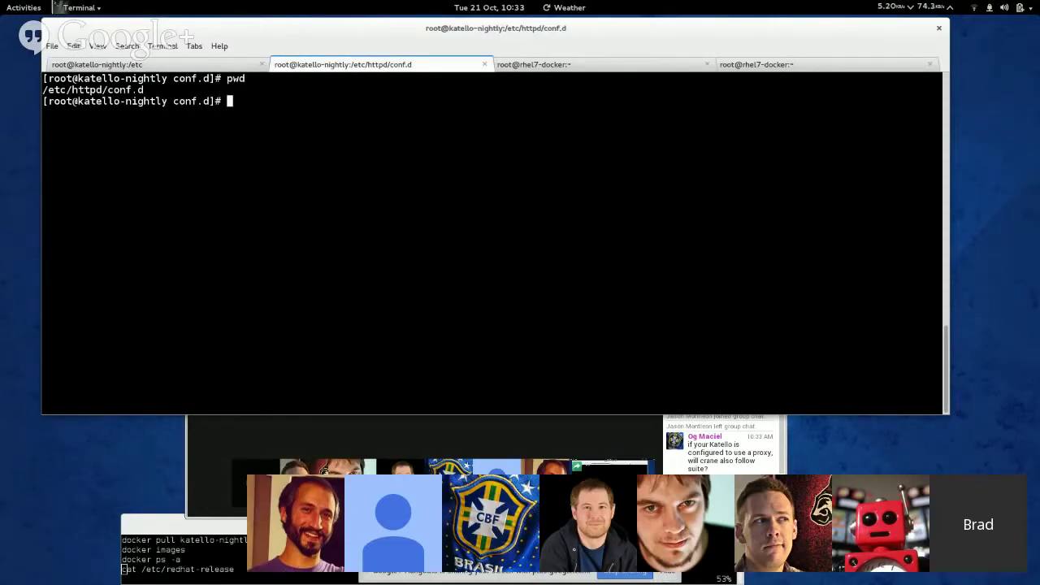
text(vim 03)
key(Tab)
key(Return)
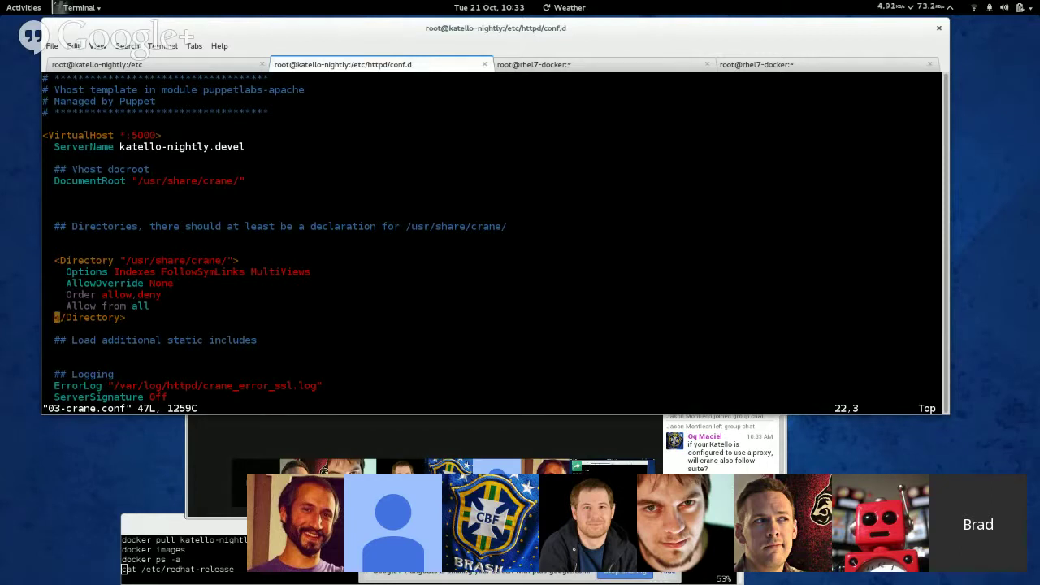
- Look through the Crane virtual host configuration down to the SSL directives, return to its start, and quit vim without changes
key(Down)
key(Down)
key(Down)
key(Down)
key(Down)
key(Down)
key(Down)
key(Down)
key(Down)
key(Down)
key(Down)
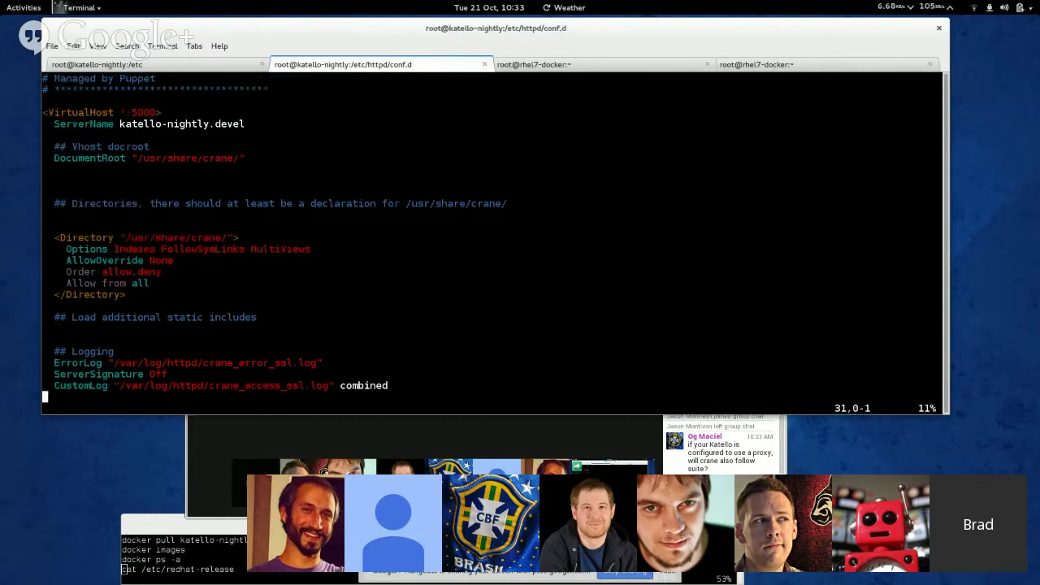
key(Down)
key(Down)
key(Up)
key(Up)
key(Up)
key(Up)
key(Up)
key(Up)
key(Up)
key(Up)
key(Up)
key(Up)
key(Up)
key(Up)
key(Up)
key(Up)
key(Up)
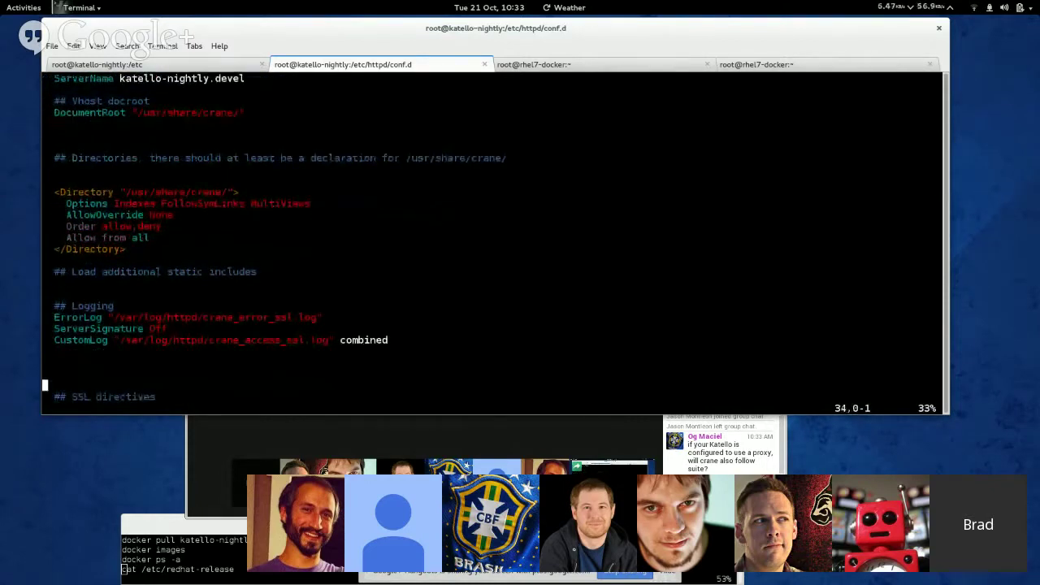
key(Up)
key(Up)
key(Up)
key(Up)
key(Up)
key(Up)
key(Up)
key(Up)
key(Up)
key(Up)
key(Up)
key(Up)
key(Up)
key(Up)
key(Up)
key(Up)
key(Up)
key(Up)
key(Up)
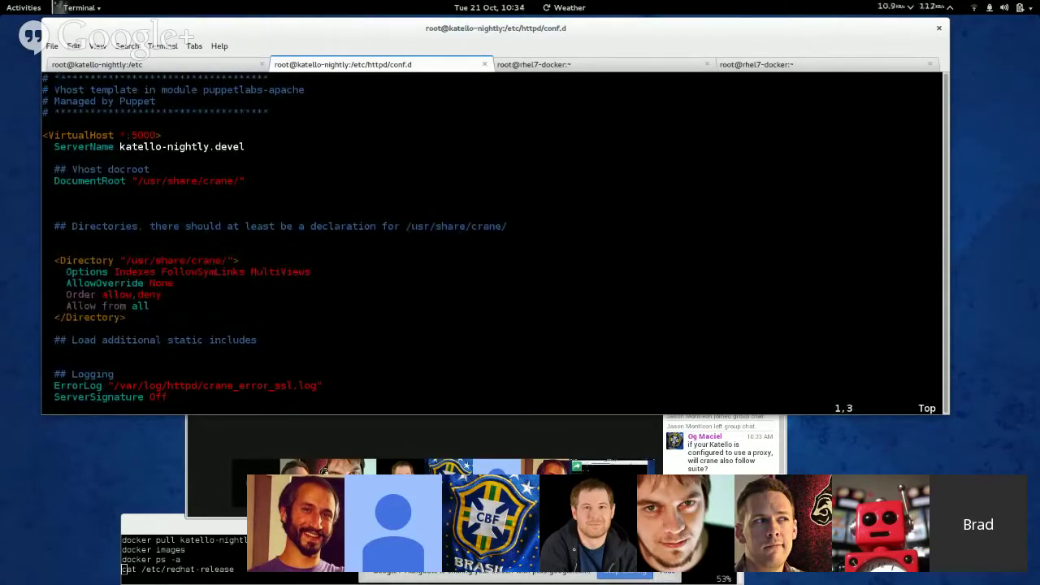
text(:q)
key(Return)
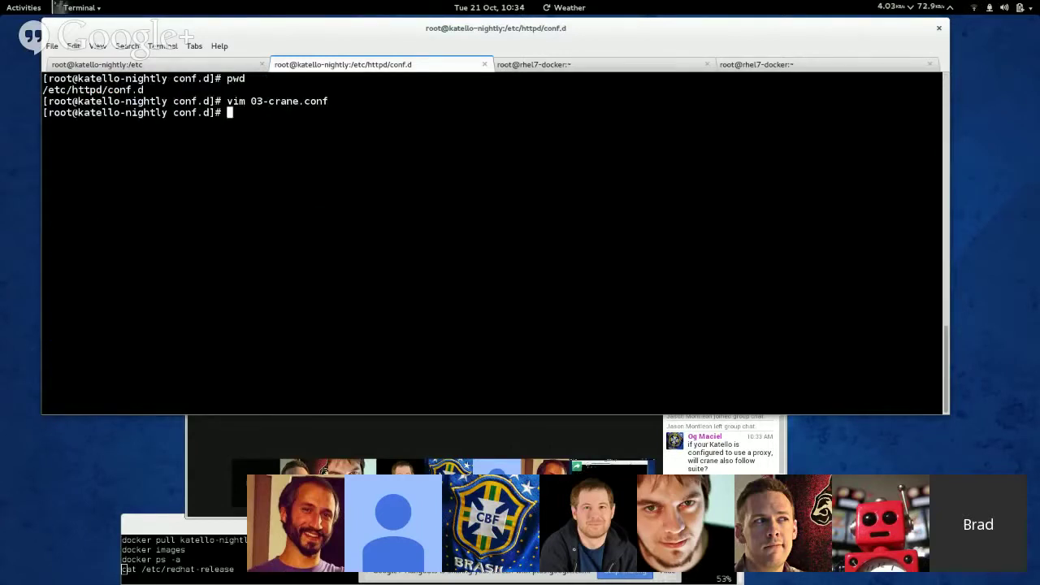
- Open pulp_docker.conf in vim to view the Apache configuration for Pulp's Docker support
text(vim pulp_di)
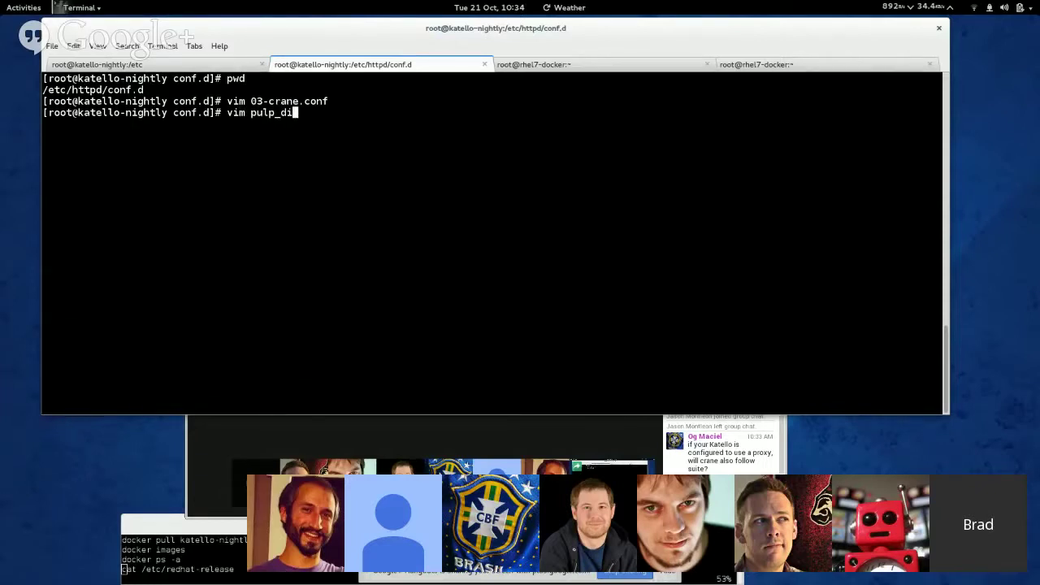
key(BackSpace)
text(o)
key(Tab)
key(Return)
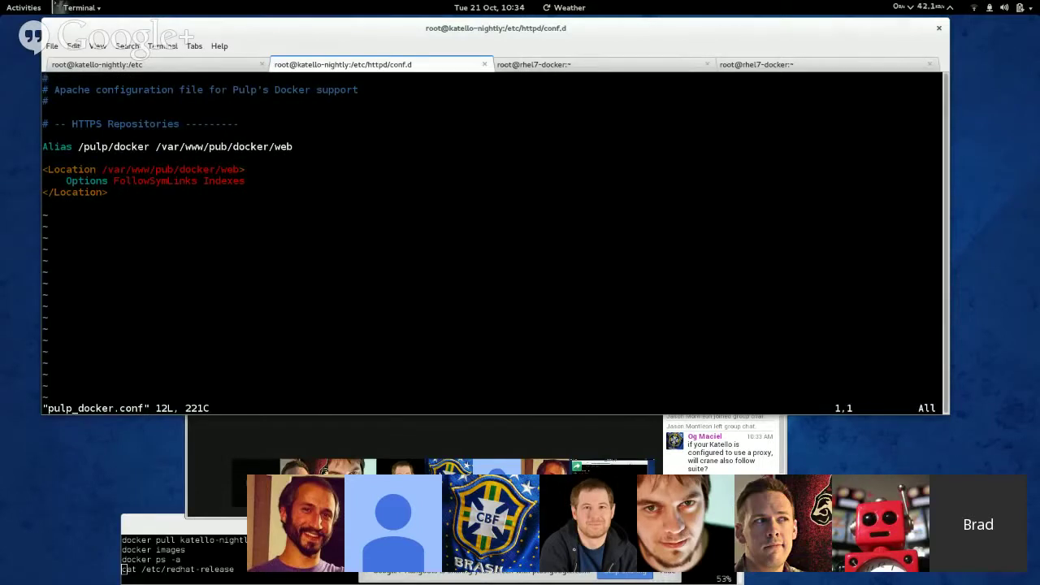